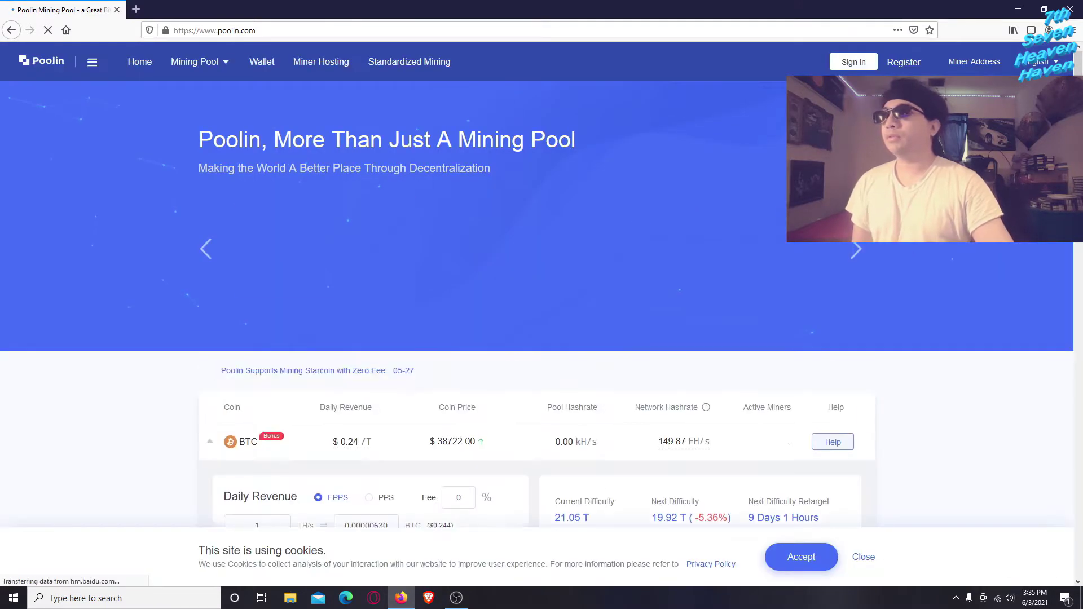
# - Accept the cookies on the Poolin site and open the account access page
pyautogui.click(853, 63)
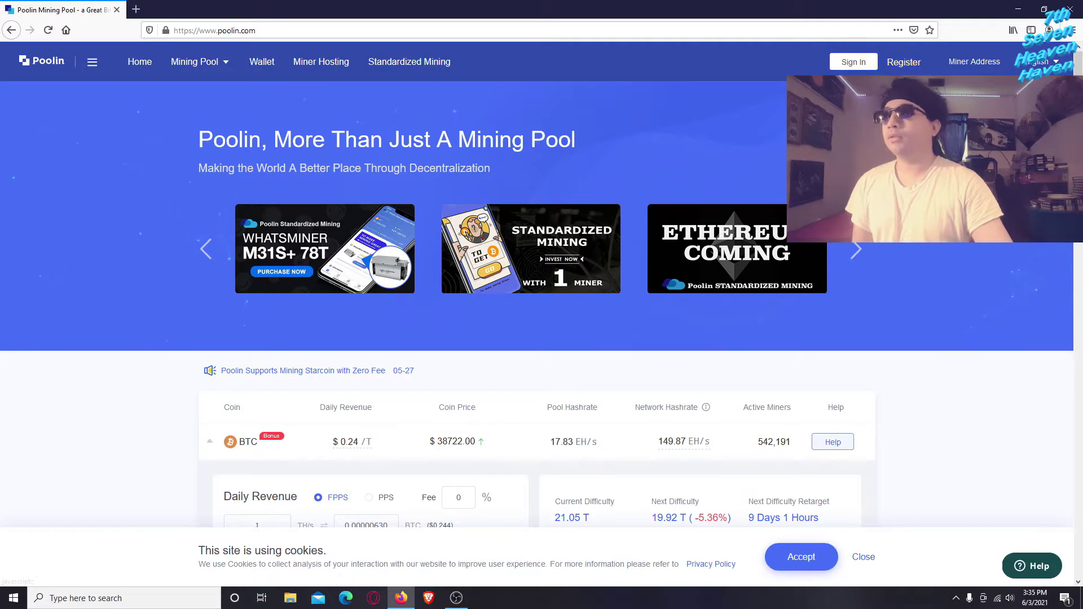
pyautogui.click(800, 555)
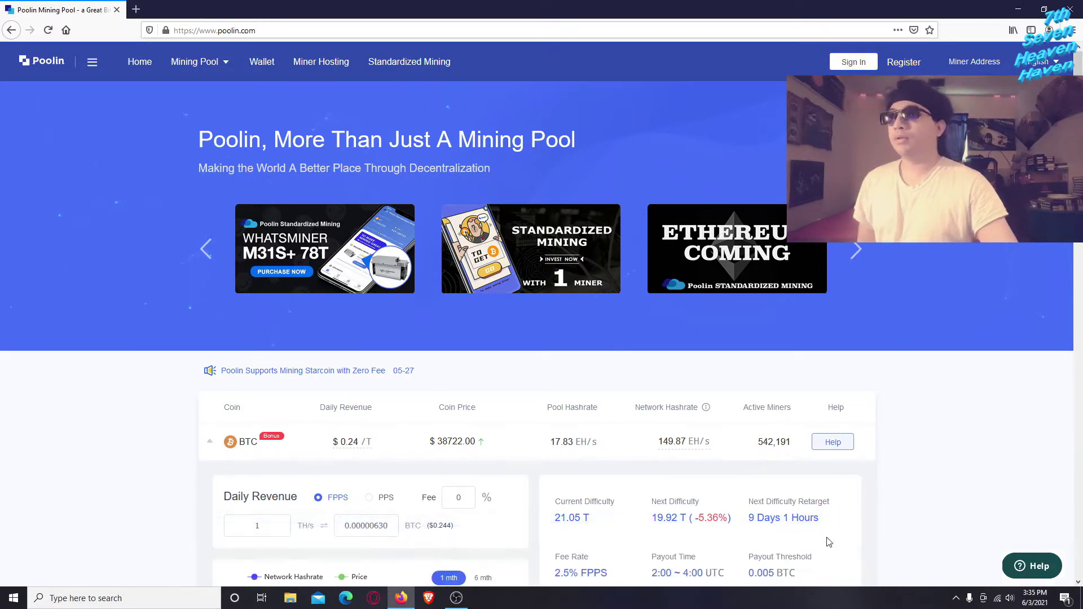
pyautogui.click(909, 67)
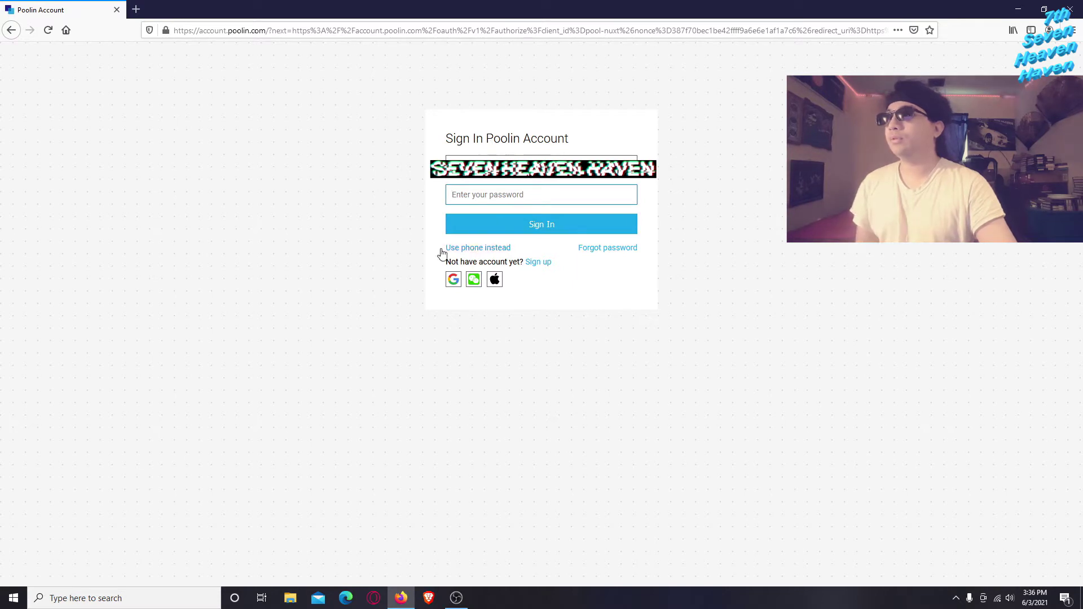
# - Open the Poolin account sign-up form and switch it to registration by email
pyautogui.click(538, 265)
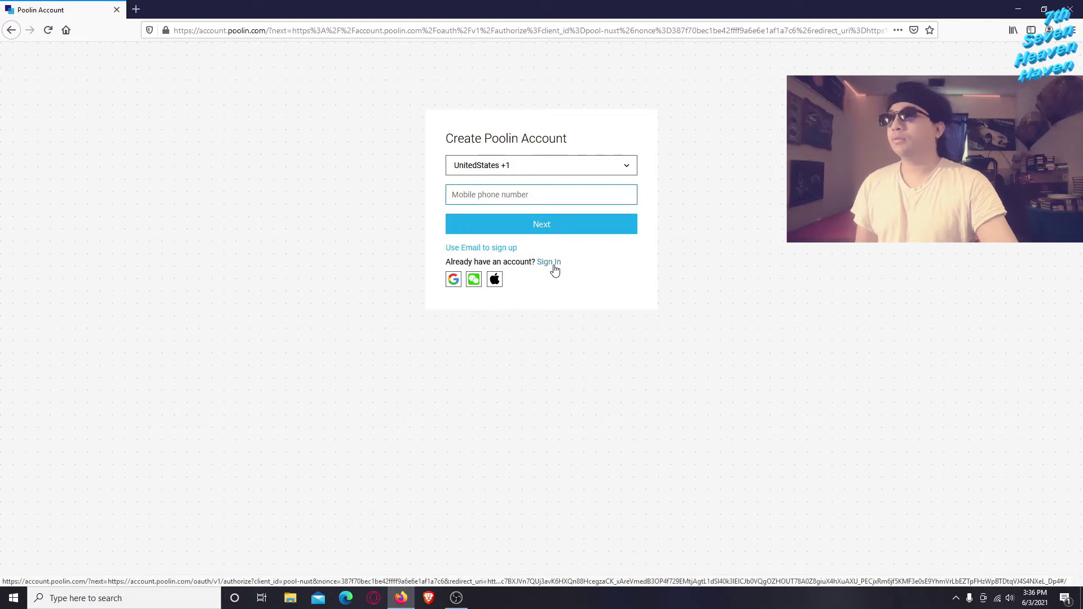
pyautogui.click(546, 266)
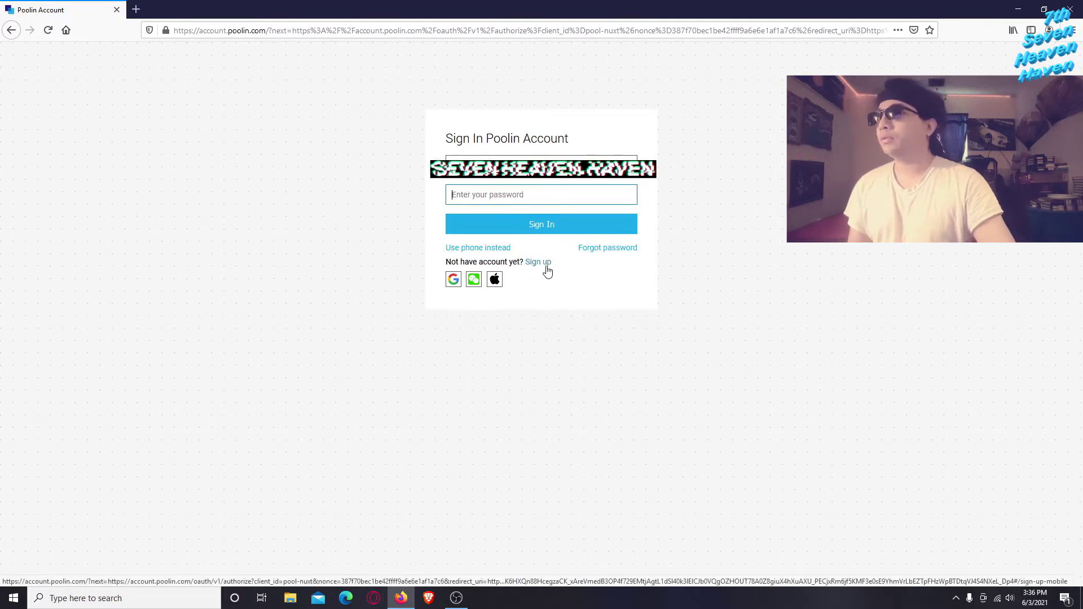
pyautogui.click(538, 263)
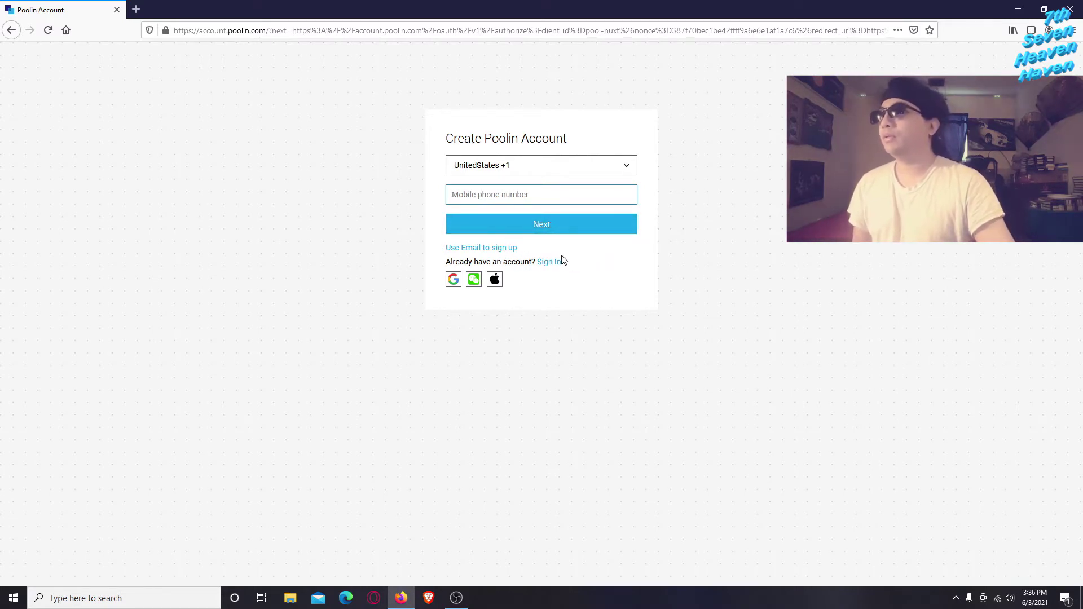
pyautogui.click(486, 249)
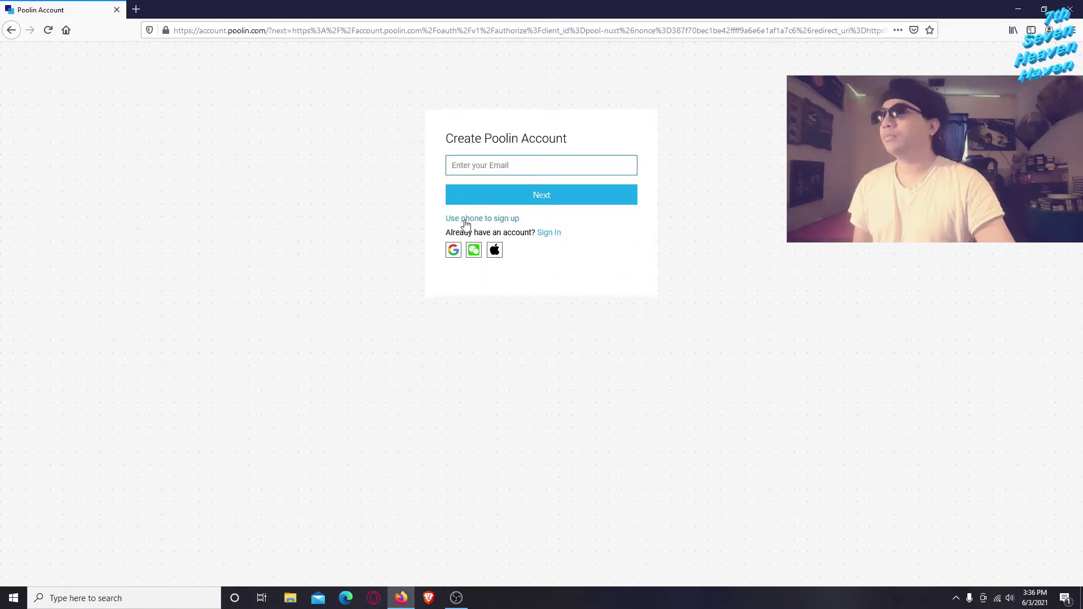
pyautogui.click(499, 223)
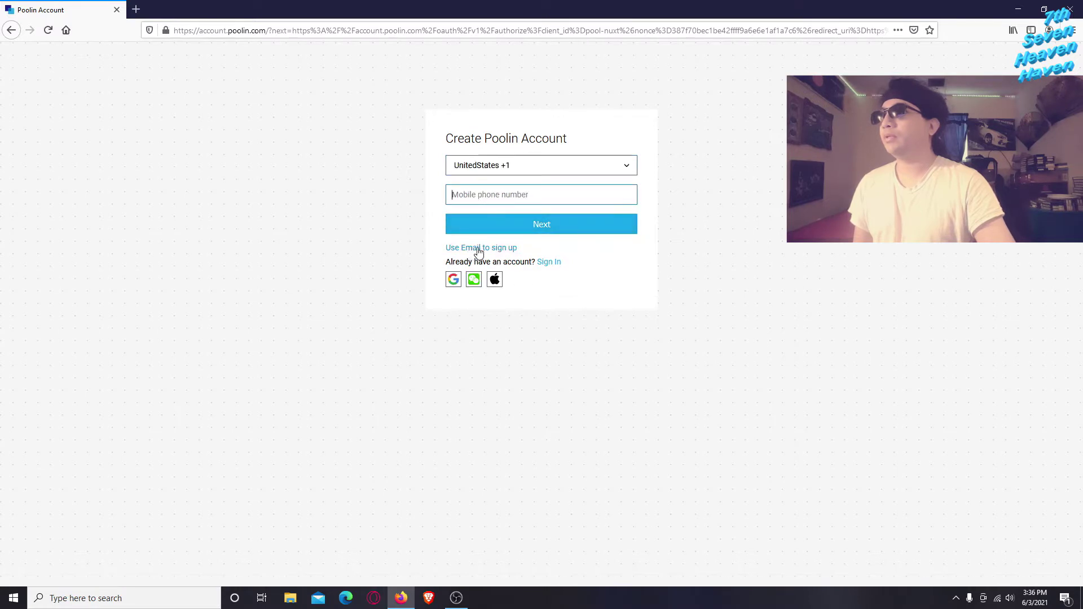
pyautogui.click(485, 248)
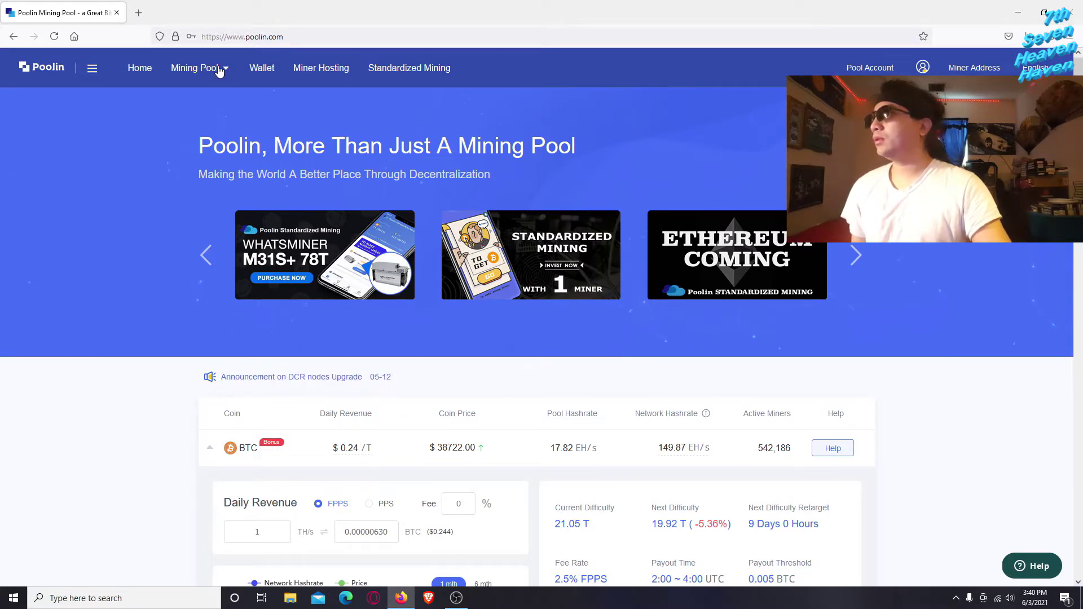
# - Open the mining pool dashboard, examine today's estimated earnings, and view the workers page
pyautogui.moveTo(219, 69)
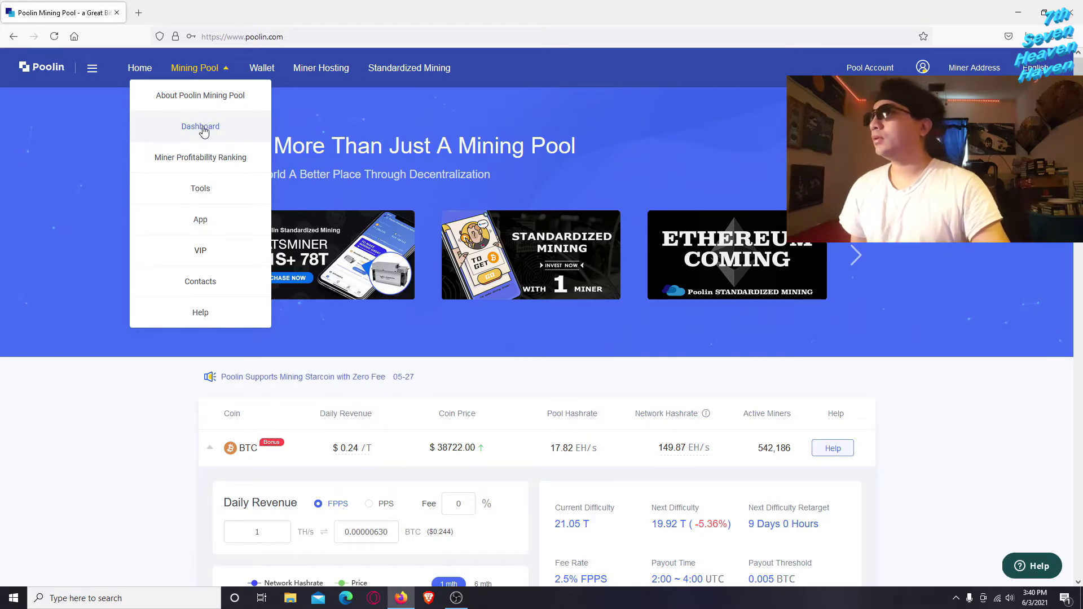
pyautogui.click(205, 132)
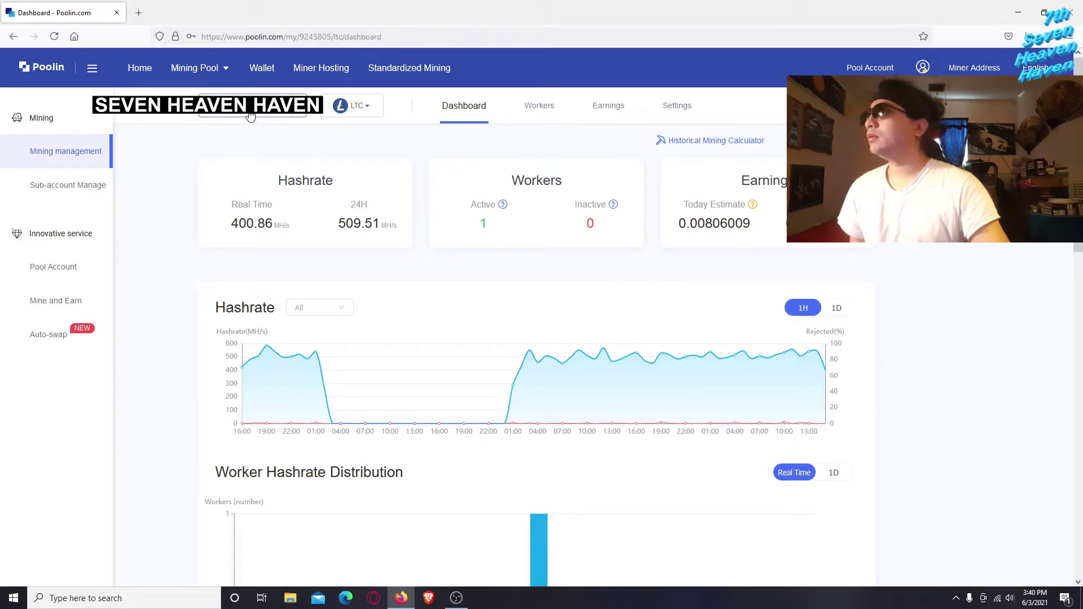
pyautogui.moveTo(679, 191); pyautogui.dragTo(847, 253)
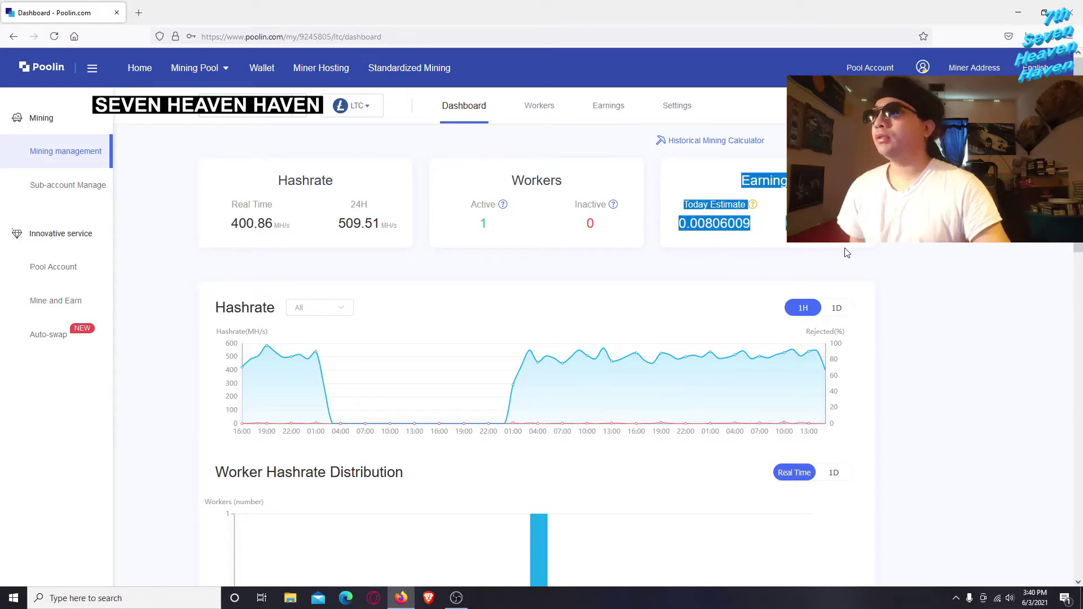
pyautogui.click(903, 258)
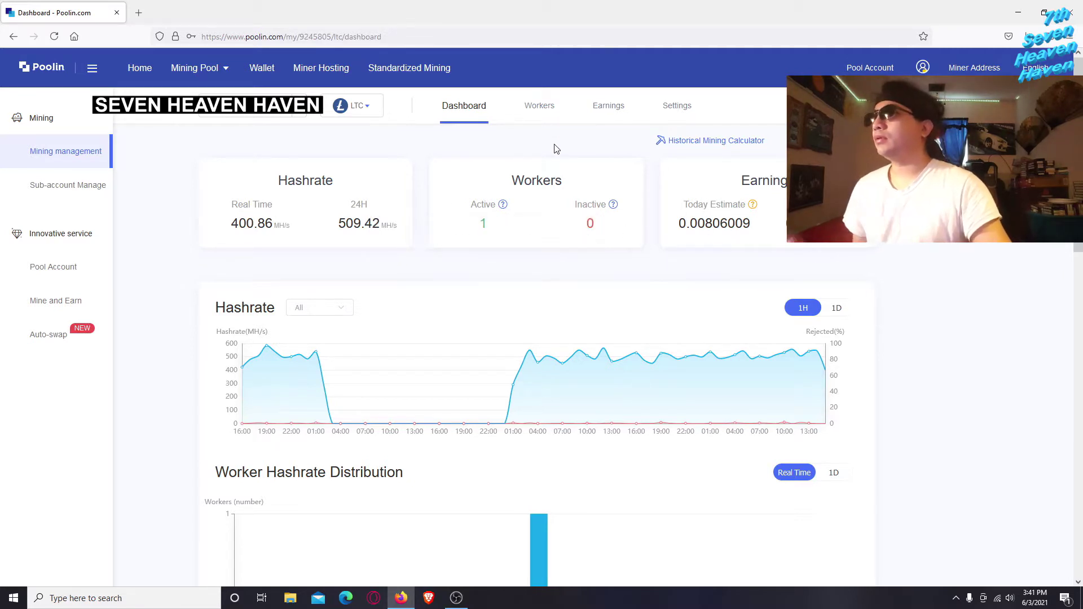
pyautogui.click(537, 112)
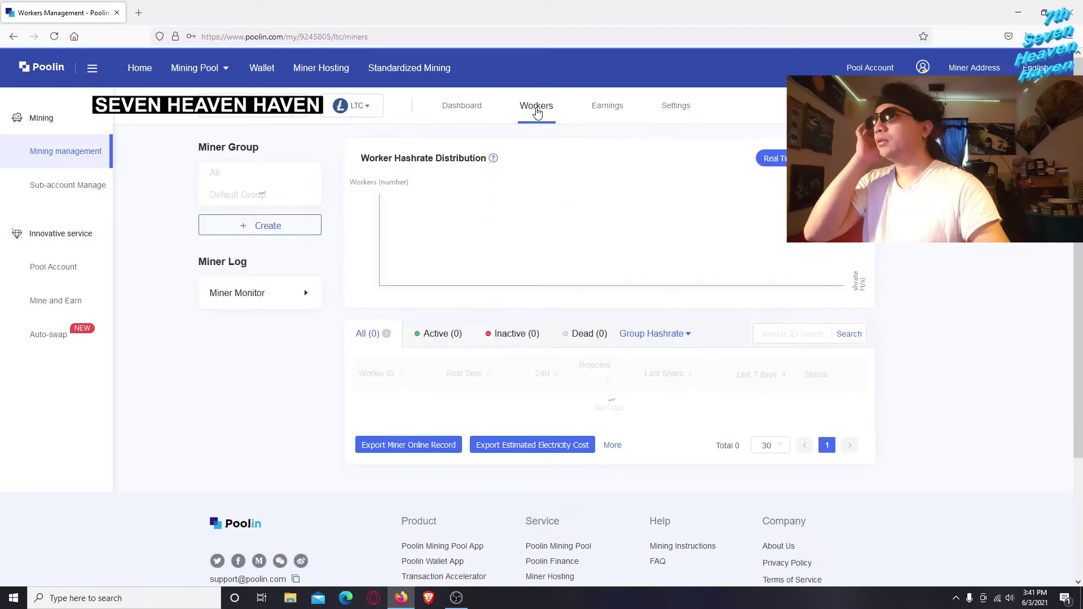
# - Open the earnings page and look through the LTC payment history
pyautogui.click(608, 112)
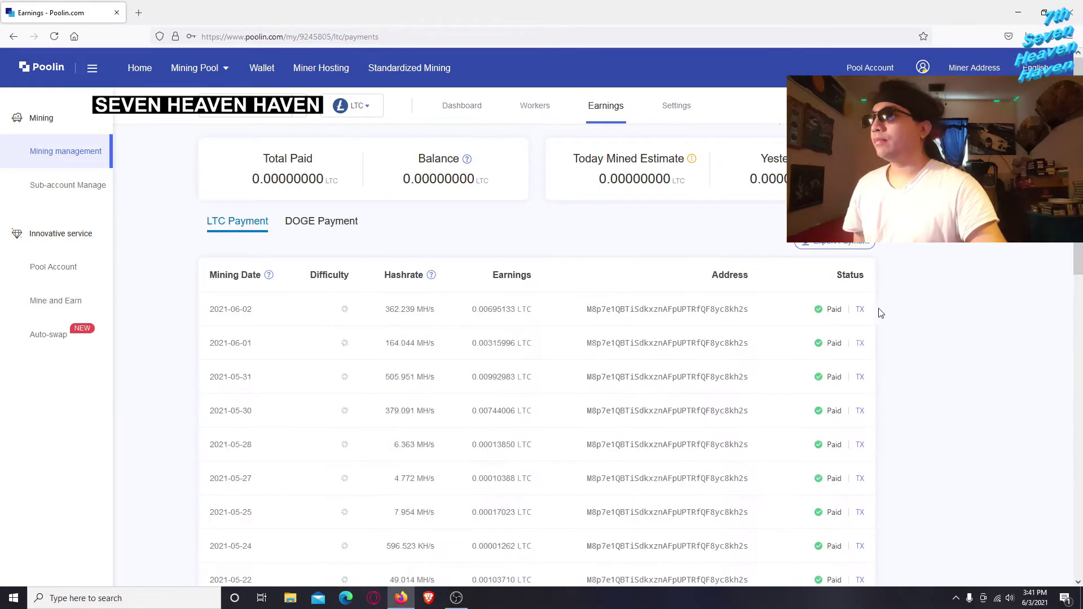
pyautogui.scroll(-2, 926, 313)
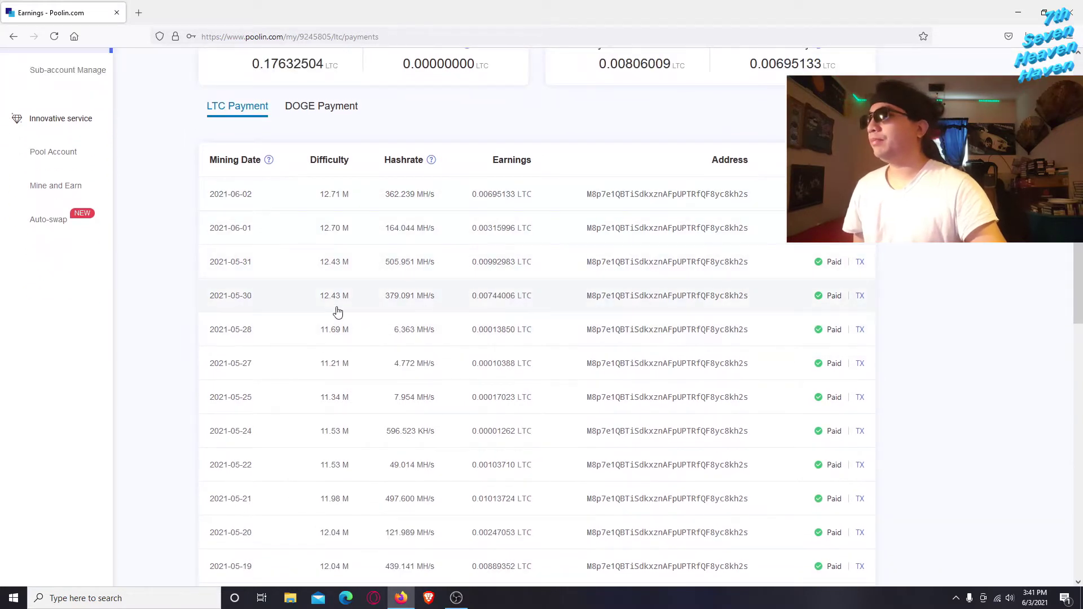
pyautogui.scroll(-6, 490, 387)
pyautogui.scroll(6, 466, 411)
pyautogui.scroll(2, 465, 412)
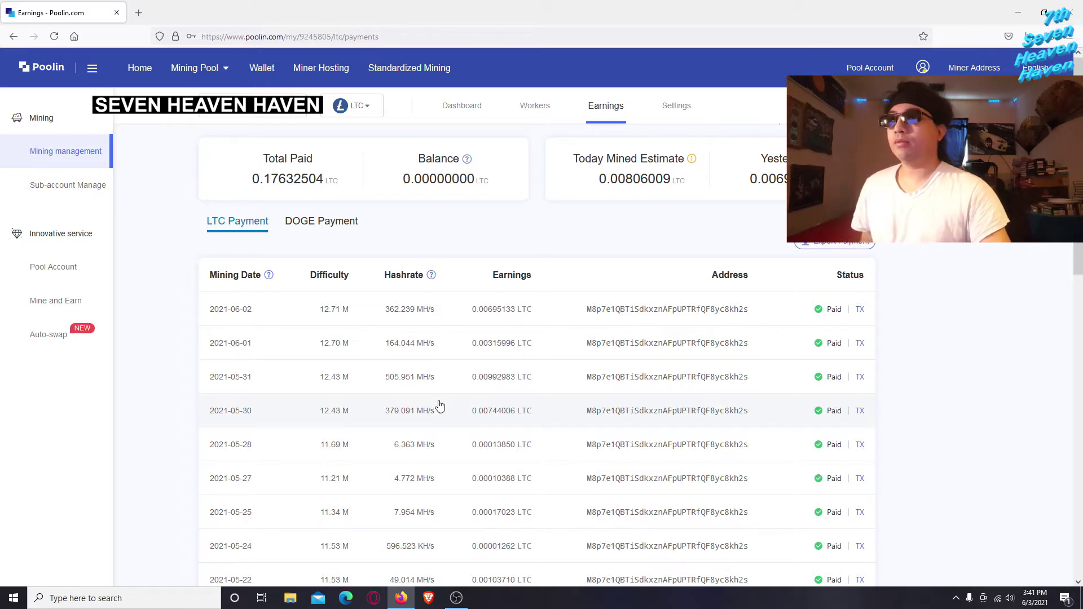
pyautogui.scroll(-8, 442, 355)
pyautogui.scroll(8, 442, 356)
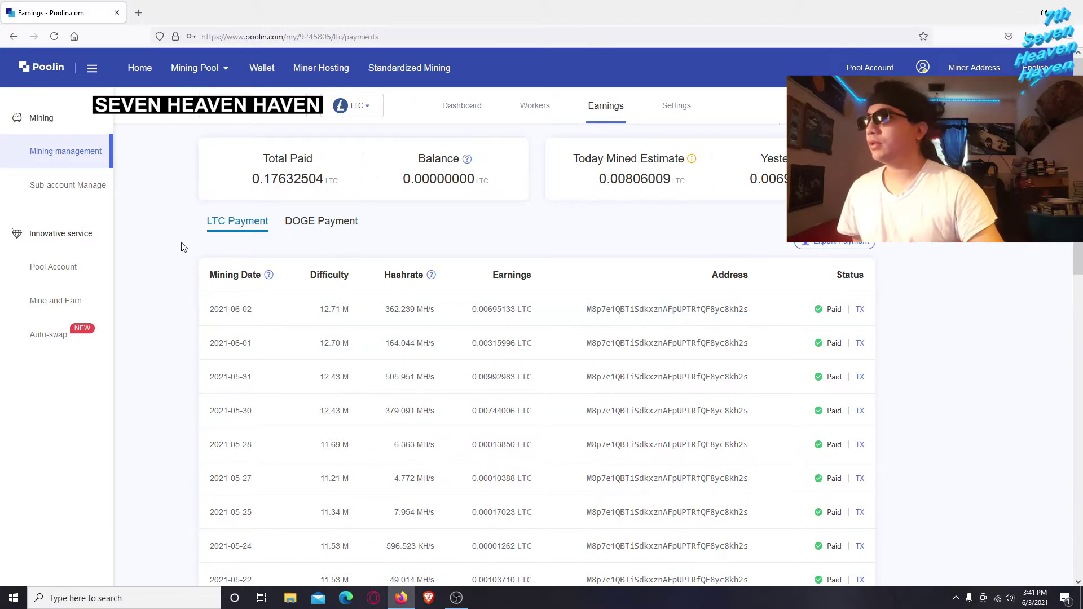
# - Compare the DOGE and LTC payment histories, highlighting the payout address of the 2021-06-02 payment in each
pyautogui.click(319, 226)
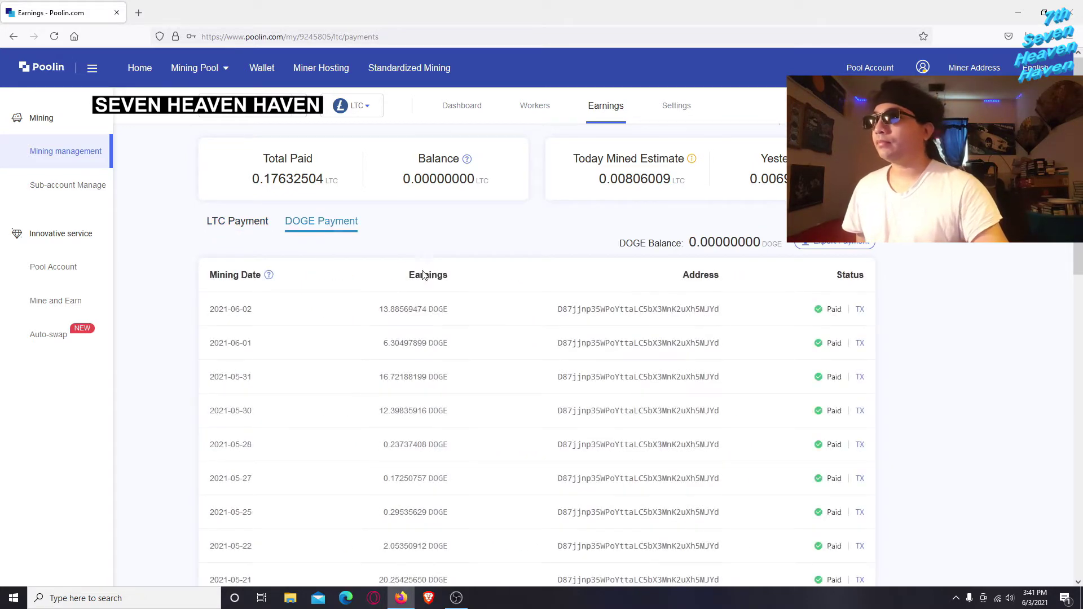
pyautogui.click(237, 222)
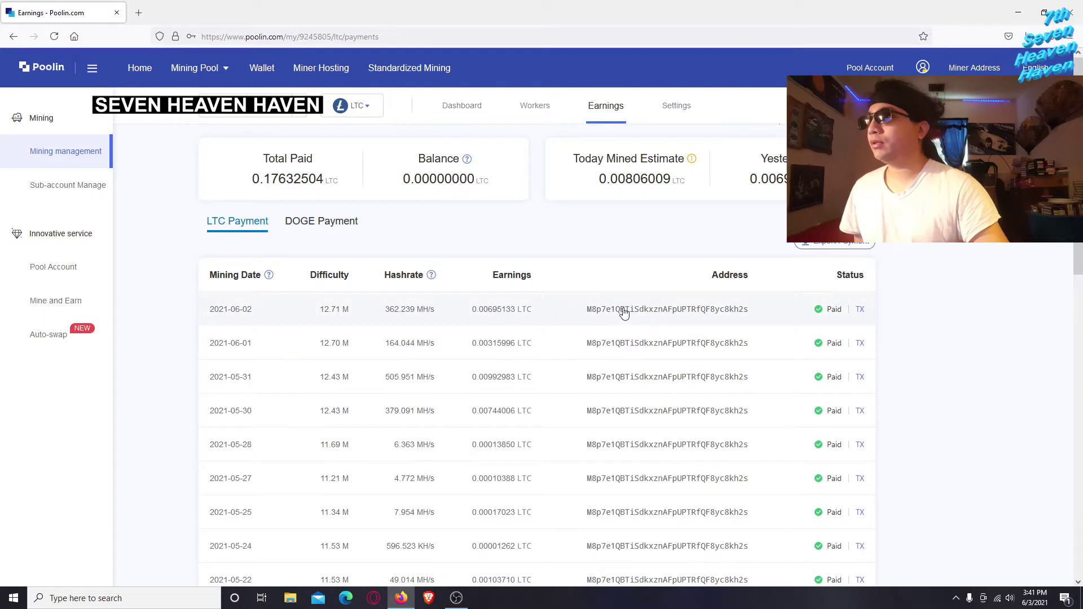
pyautogui.moveTo(587, 310); pyautogui.dragTo(748, 318)
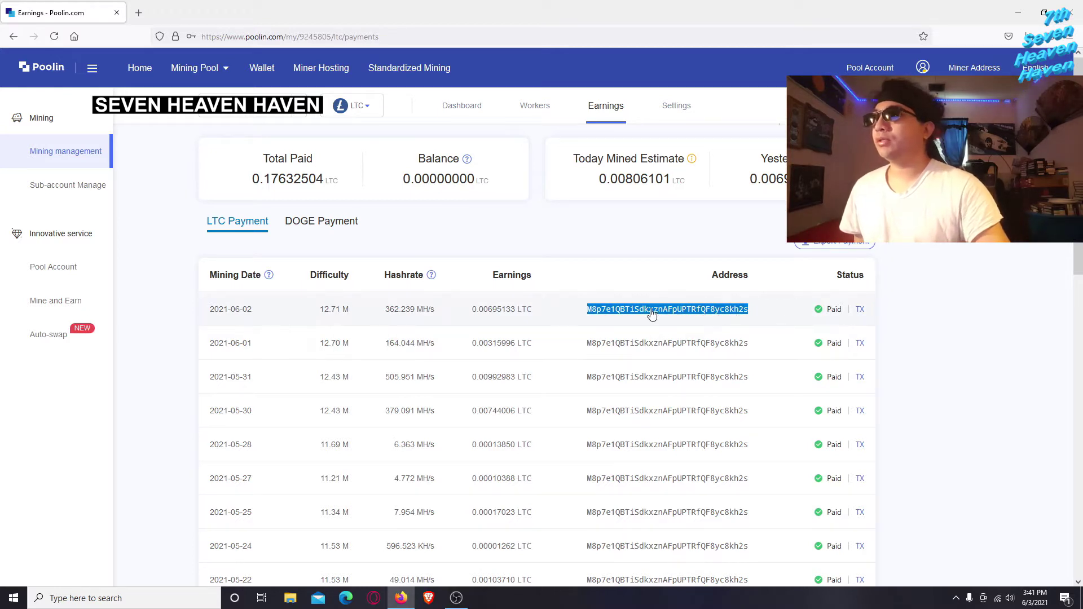
pyautogui.click(617, 290)
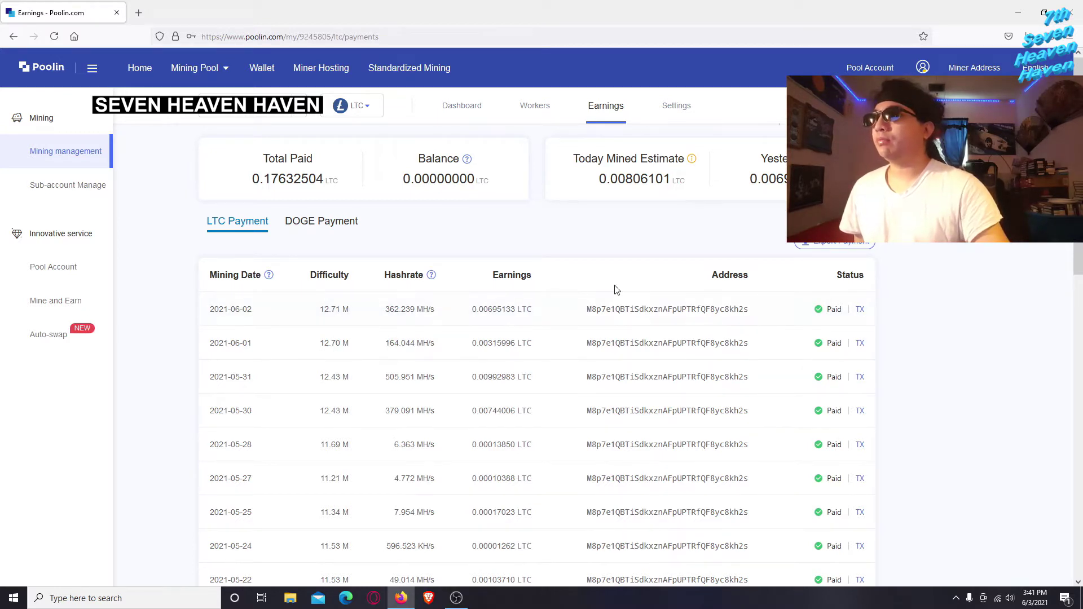
pyautogui.click(319, 222)
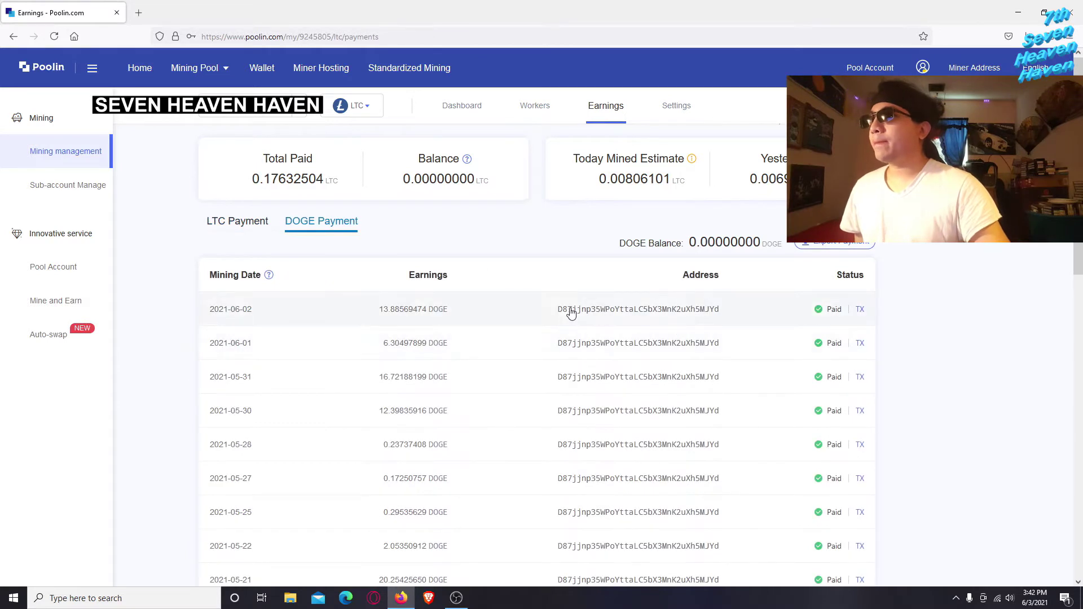
pyautogui.moveTo(557, 311); pyautogui.dragTo(724, 321)
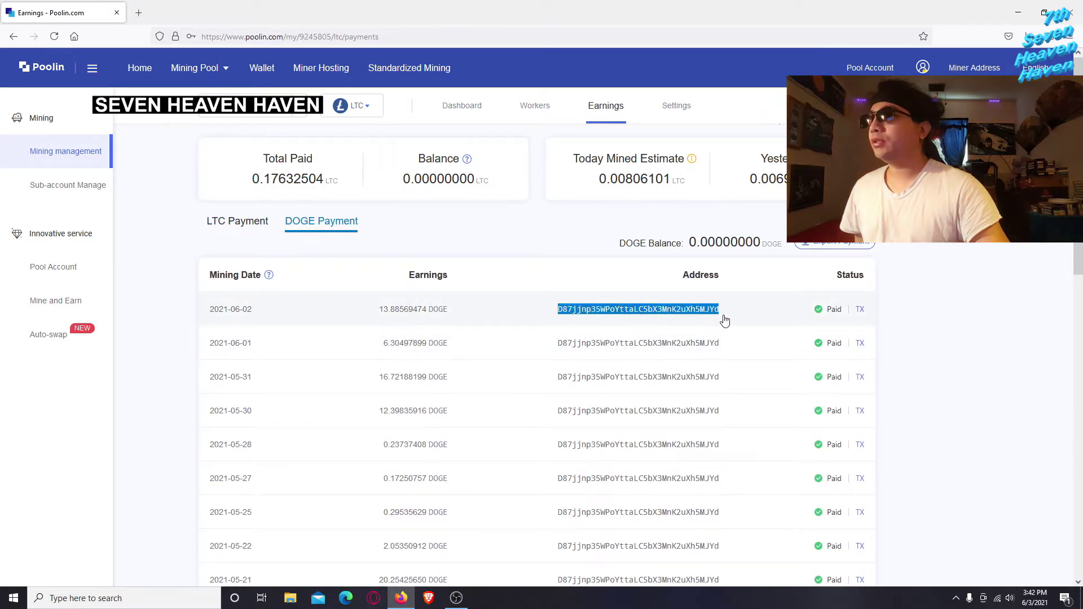
pyautogui.click(902, 347)
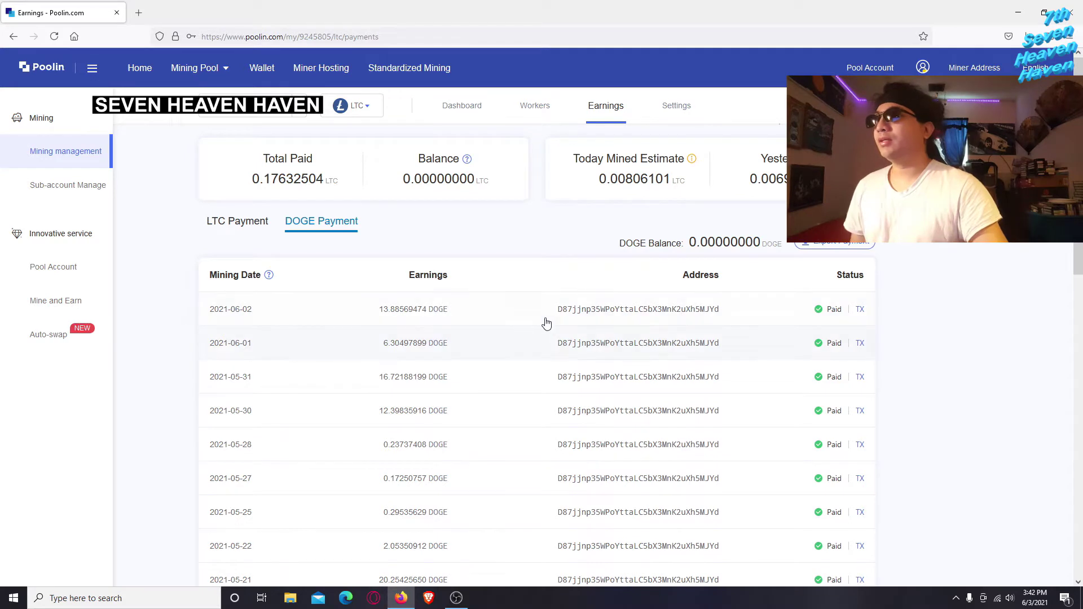
# - Review the LTC and DOGE payment histories again and show the transaction ID of the 2021-06-02 LTC payment
pyautogui.click(260, 227)
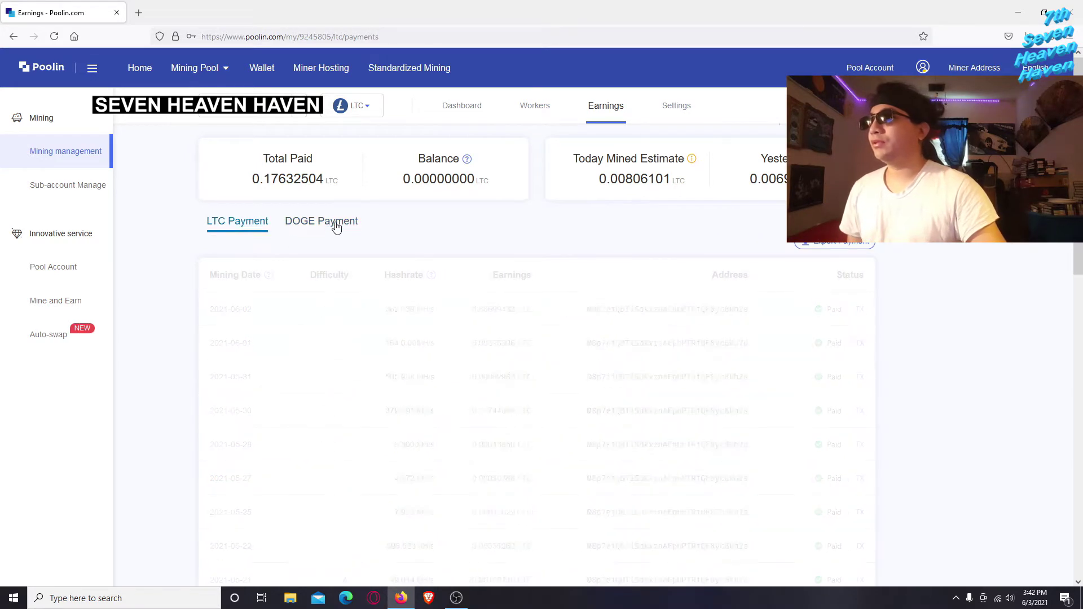
pyautogui.click(336, 227)
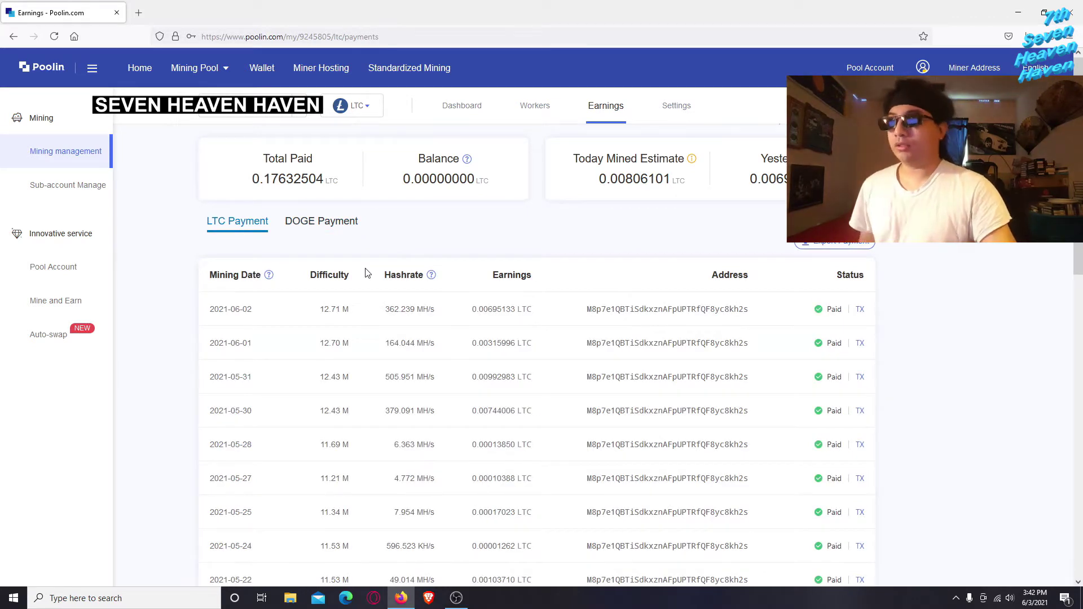
pyautogui.click(336, 225)
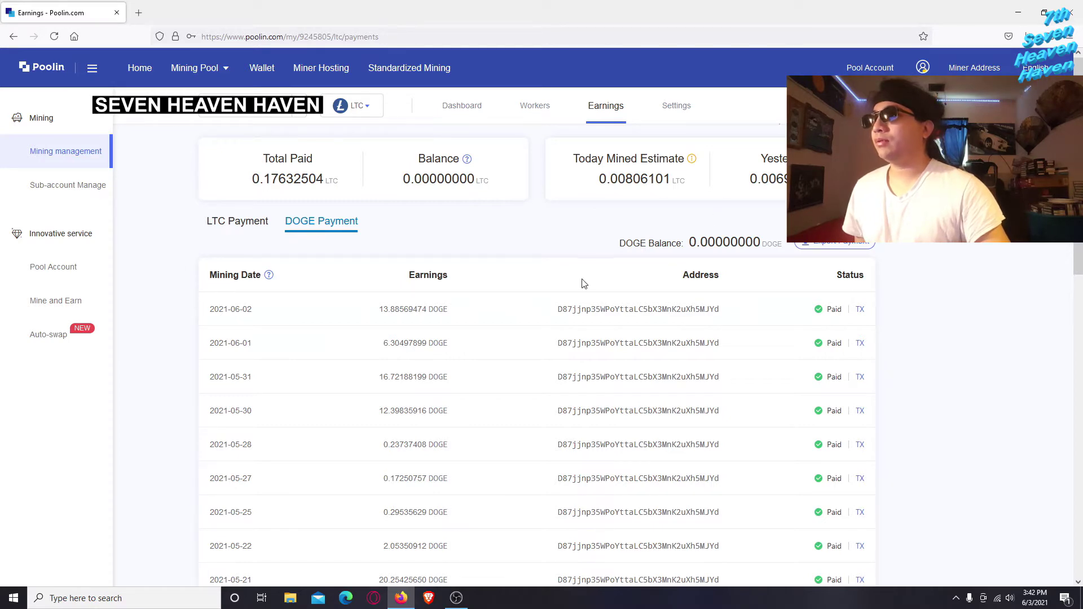
pyautogui.click(223, 224)
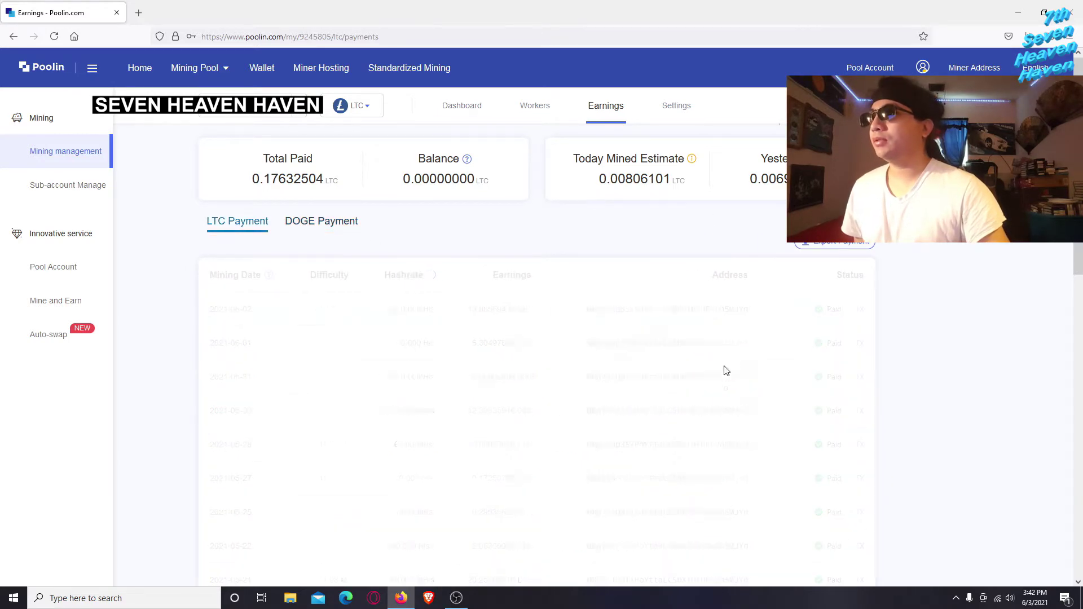
pyautogui.scroll(-3, 370, 382)
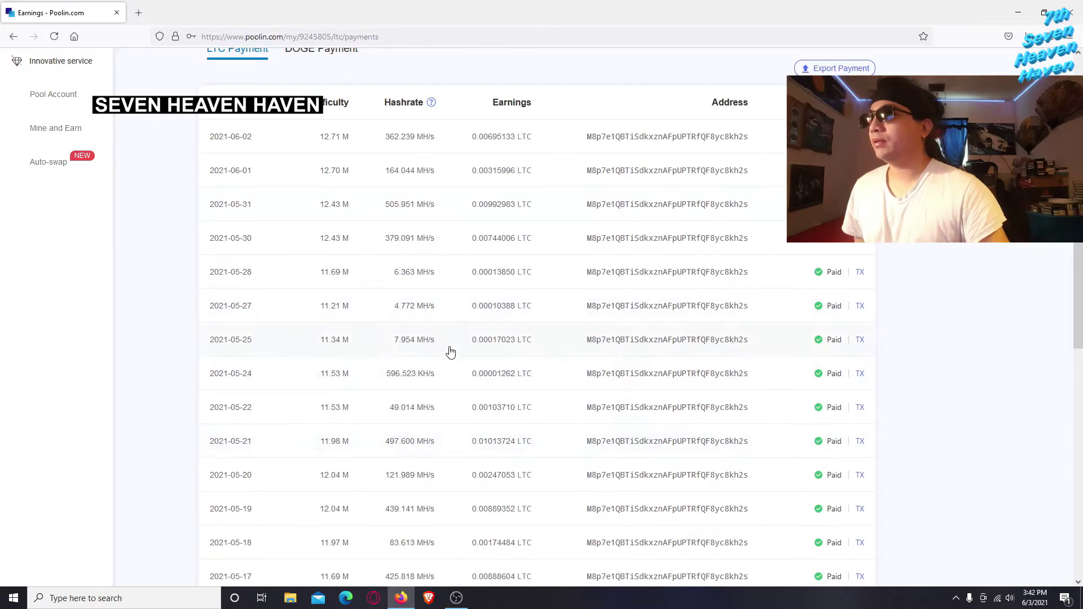
pyautogui.scroll(3, 377, 403)
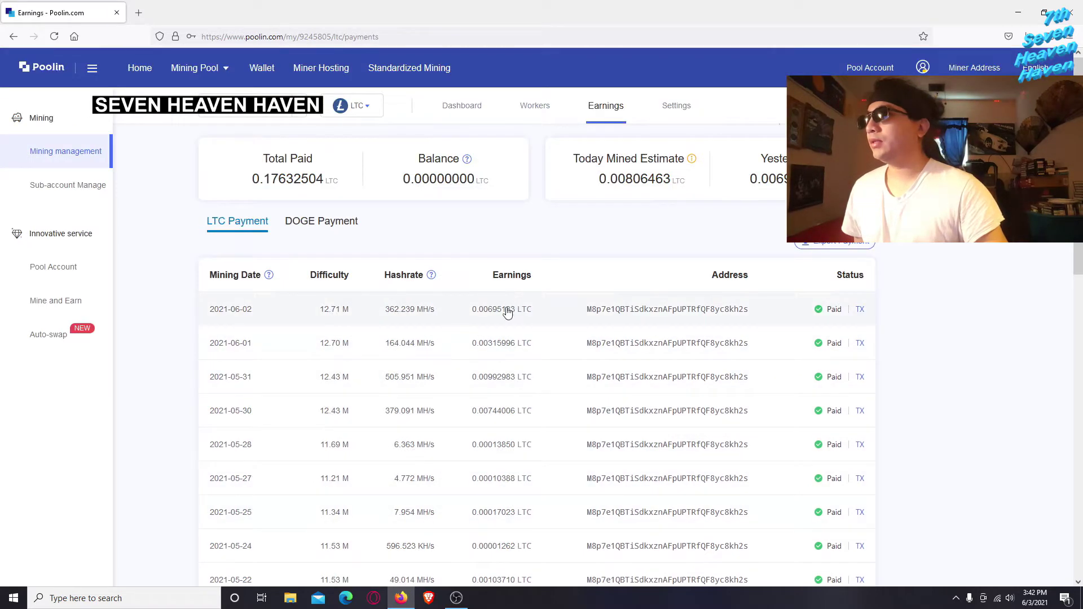
pyautogui.moveTo(862, 312)
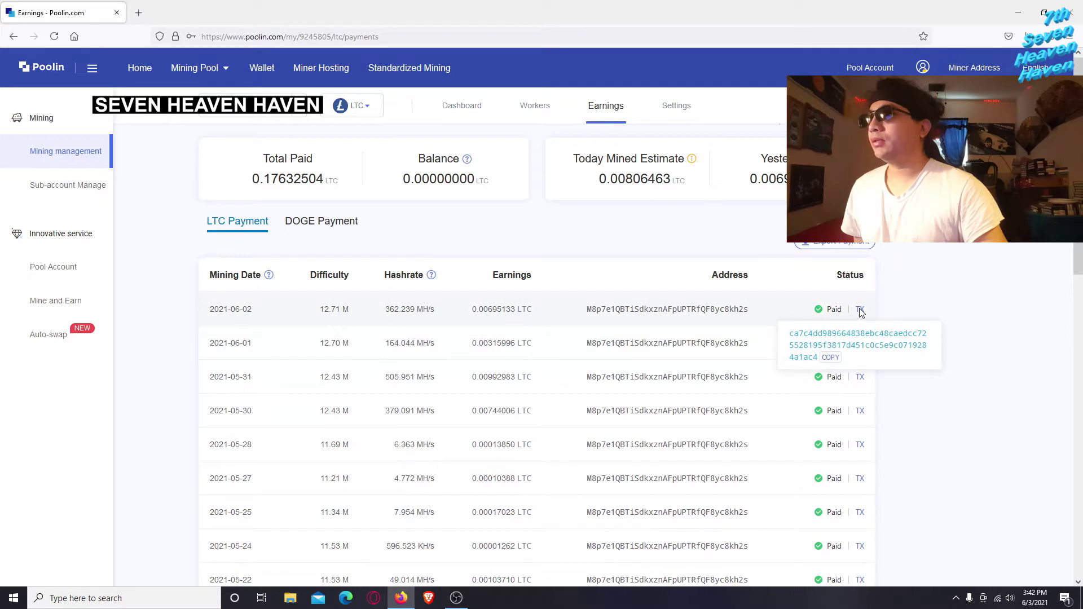
# - Go to sub-account management and open the form for creating a new sub-account
pyautogui.click(75, 187)
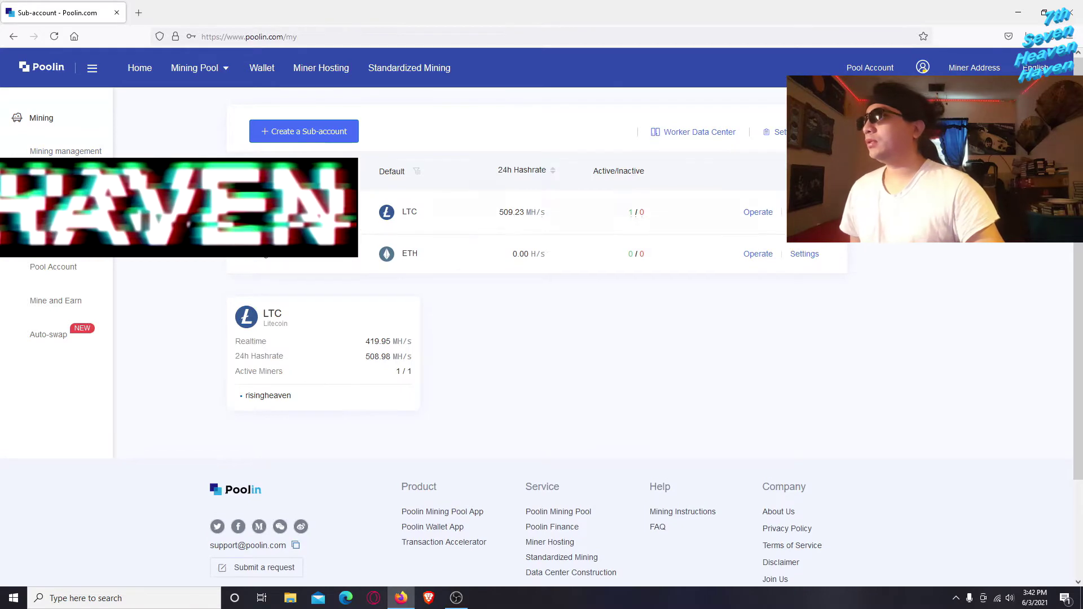
pyautogui.click(279, 129)
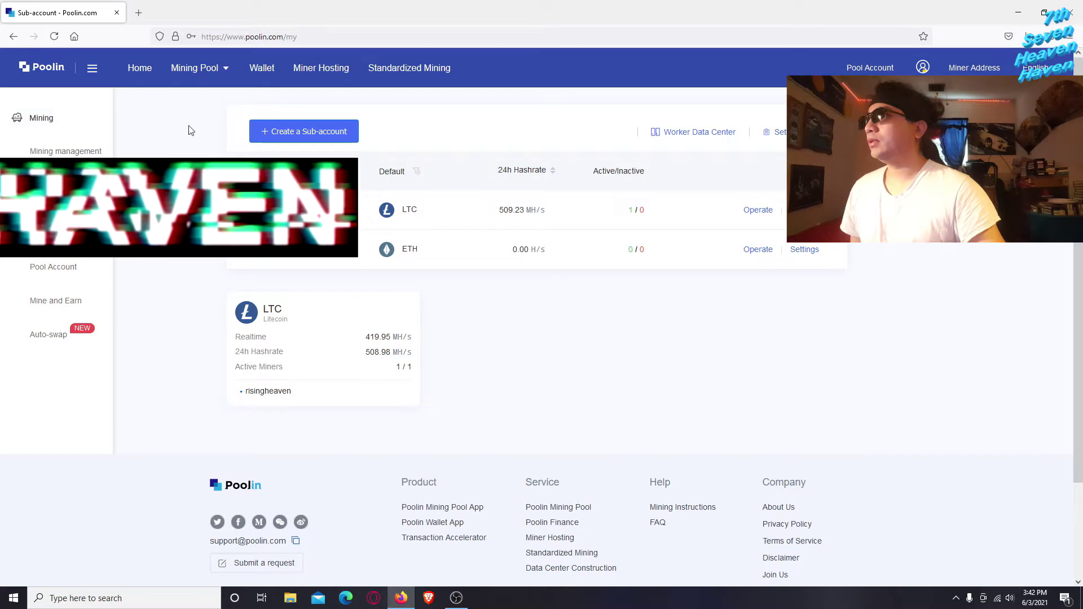
pyautogui.click(295, 133)
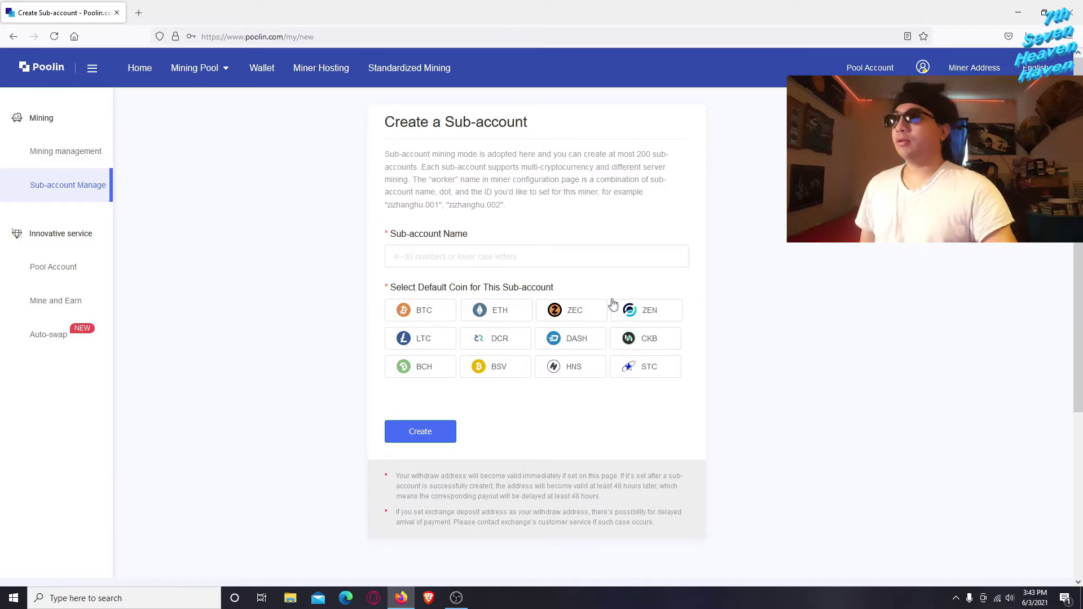
# - Try DogeRising as the sub-account name
pyautogui.click(446, 252)
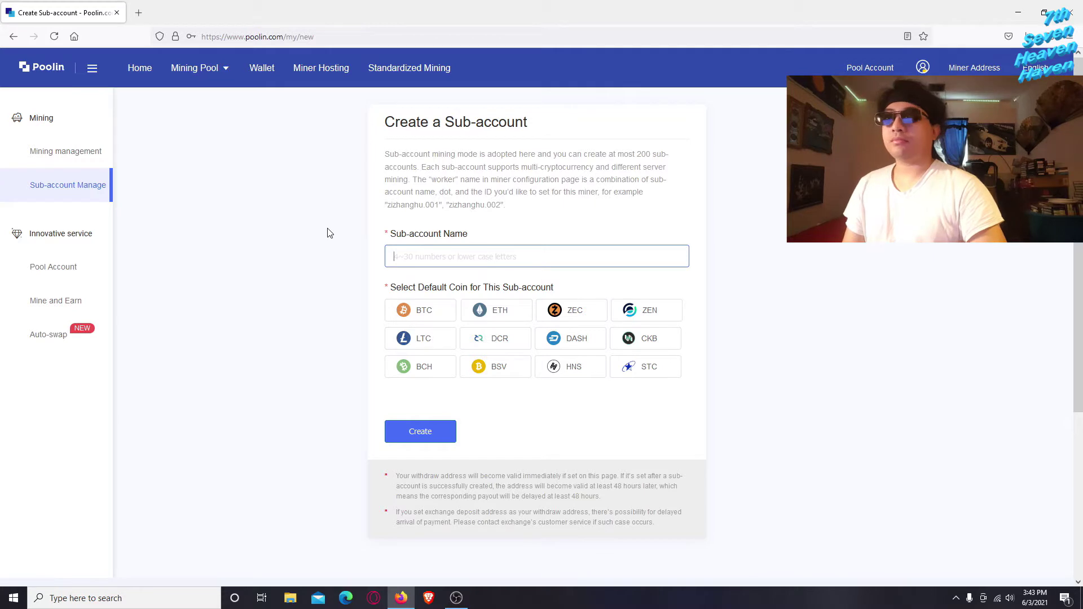
pyautogui.write('Doge Ris')
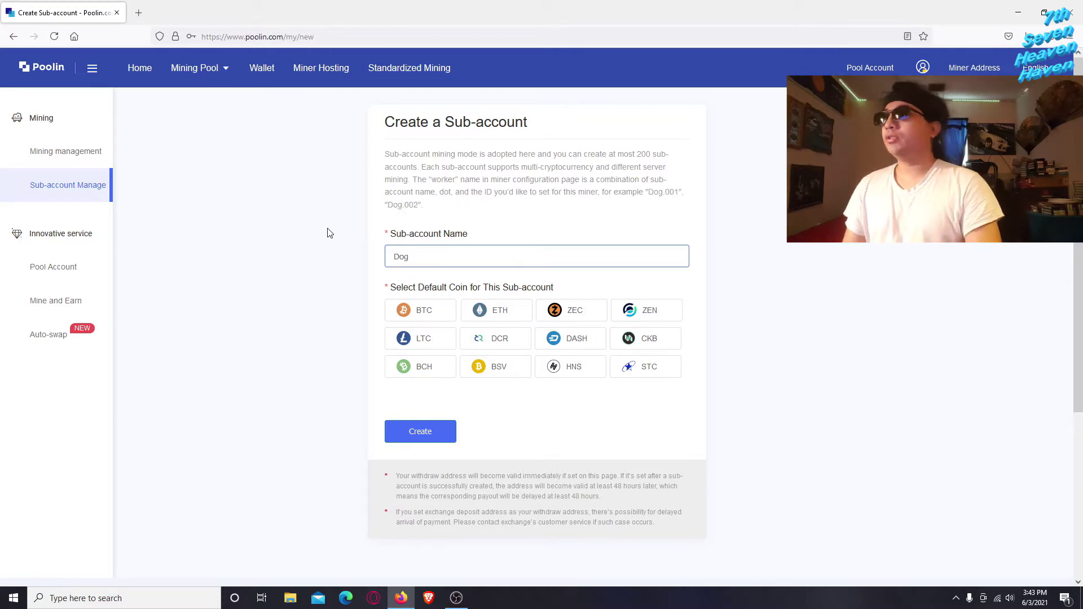
pyautogui.press('BackSpace')
pyautogui.press('BackSpace')
pyautogui.press('BackSpace')
pyautogui.press('BackSpace')
pyautogui.write('Rising')
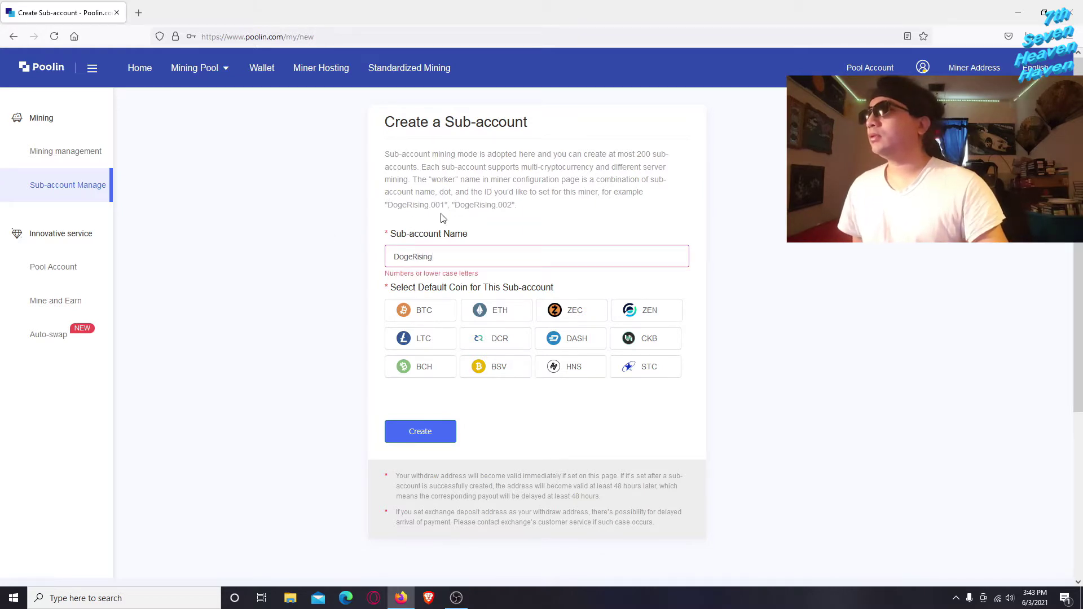
# - Replace the sub-account name with the all-lowercase dogerising
pyautogui.doubleClick(411, 257)
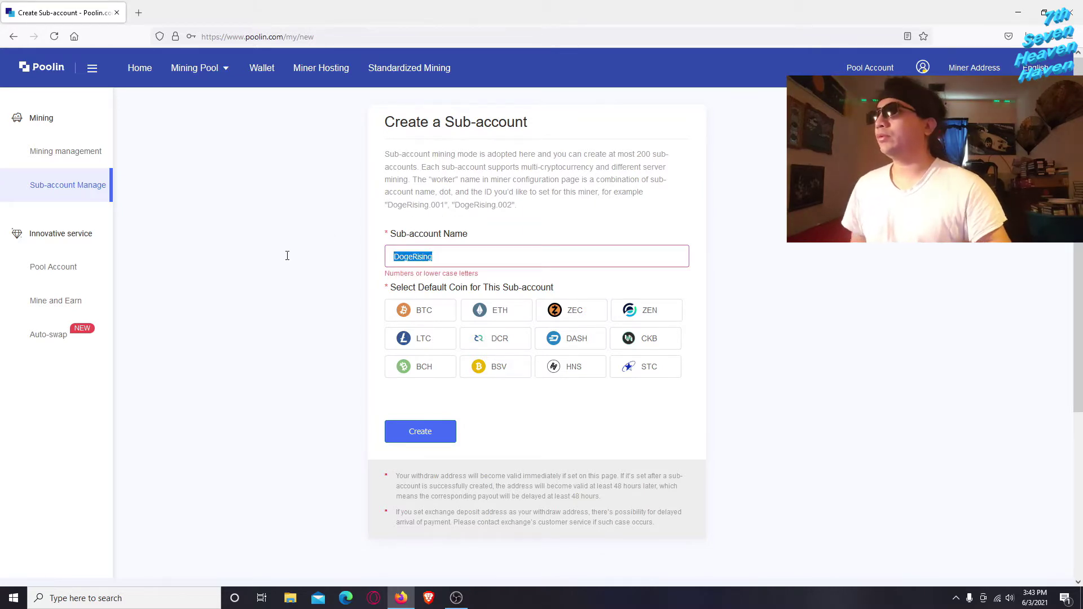
pyautogui.press('BackSpace')
pyautogui.write('dogerising')
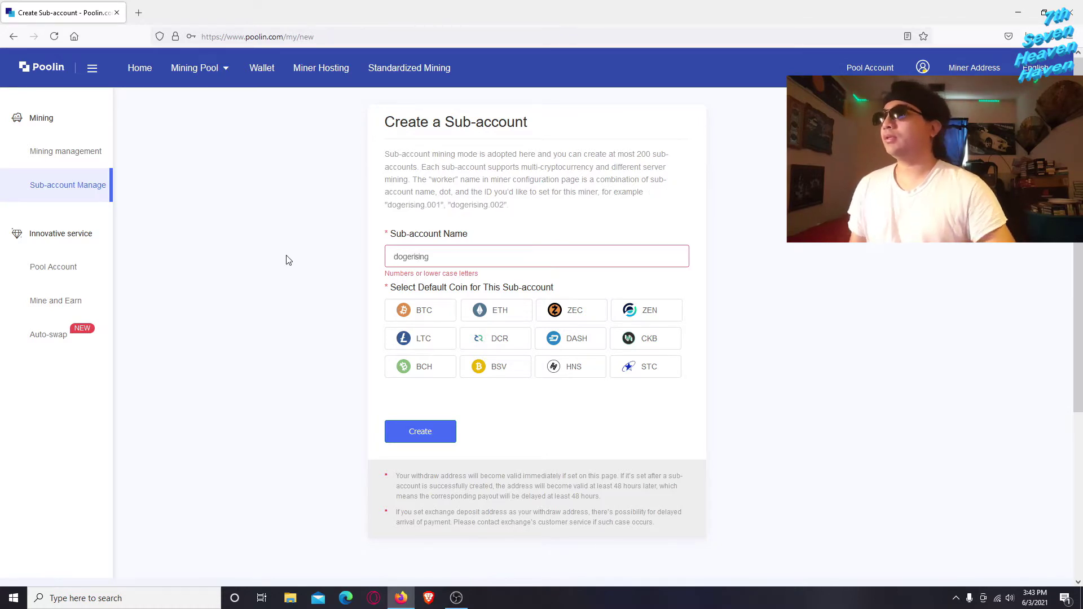
pyautogui.click(317, 265)
pyautogui.doubleClick(437, 260)
pyautogui.click(437, 260)
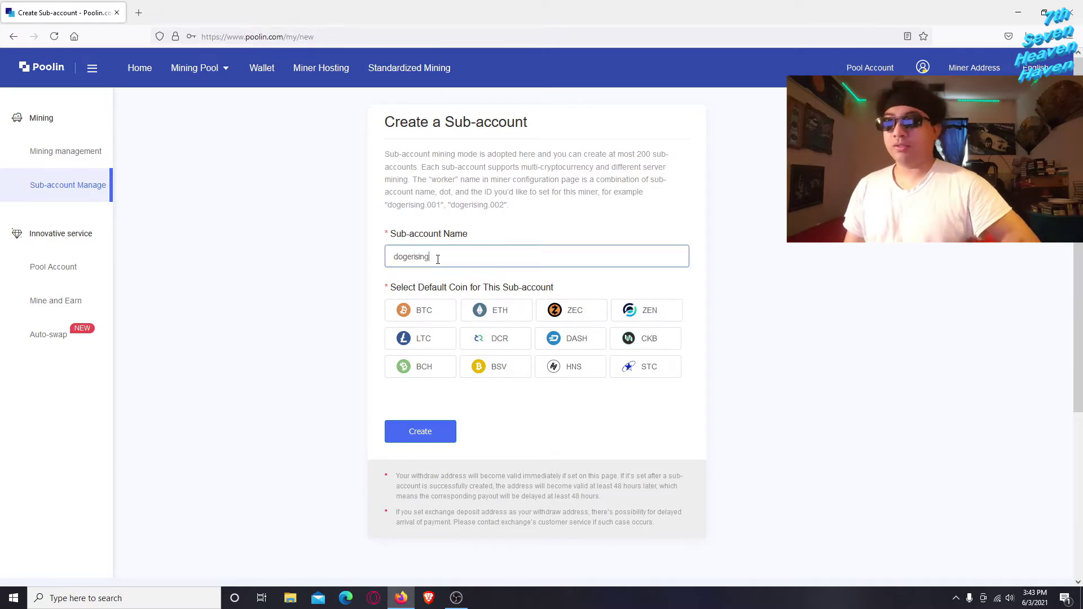
# - Change the ending of the sub-account name so that it reads dogerisetoadollar
pyautogui.press('BackSpace')
pyautogui.press('BackSpace')
pyautogui.press('BackSpace')
pyautogui.write('e')
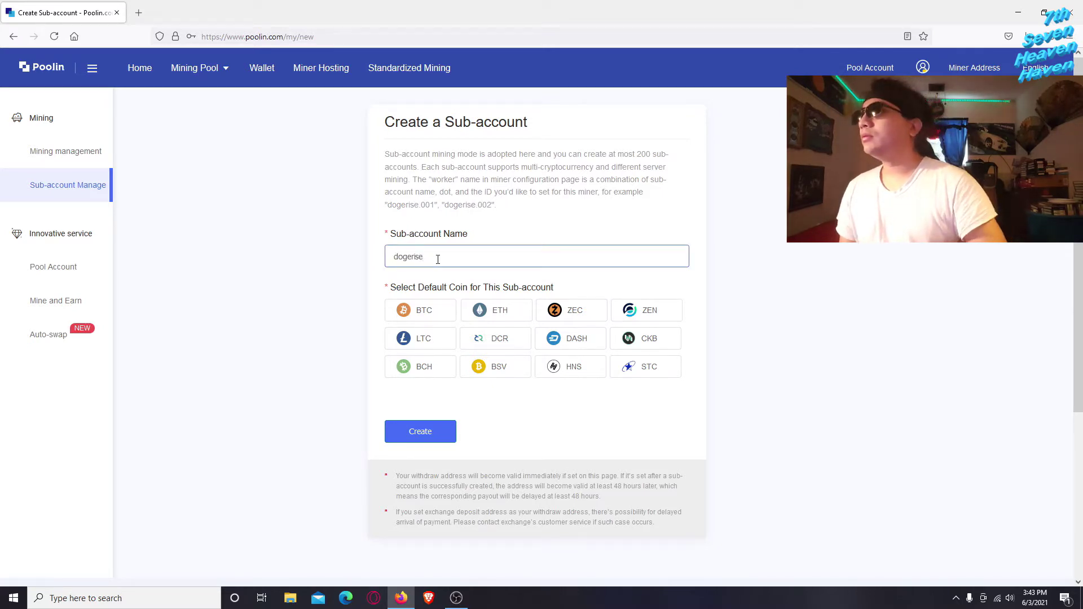
pyautogui.write('toadollar')
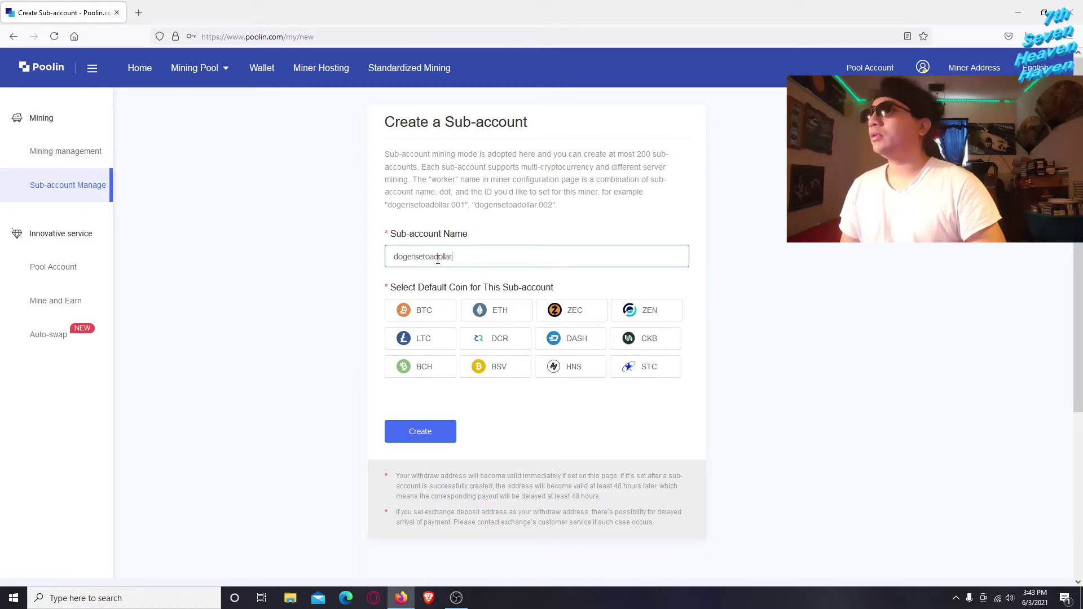
pyautogui.click(330, 264)
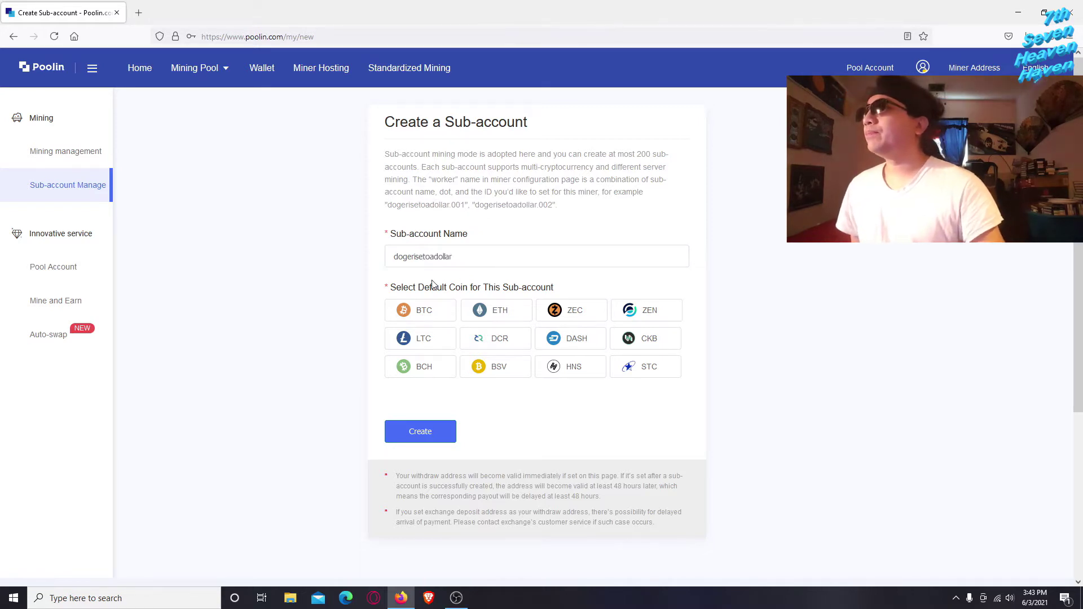
# - Choose LTC as the sub-account's default coin and set the withdraw address option to Use another LTC address
pyautogui.click(414, 344)
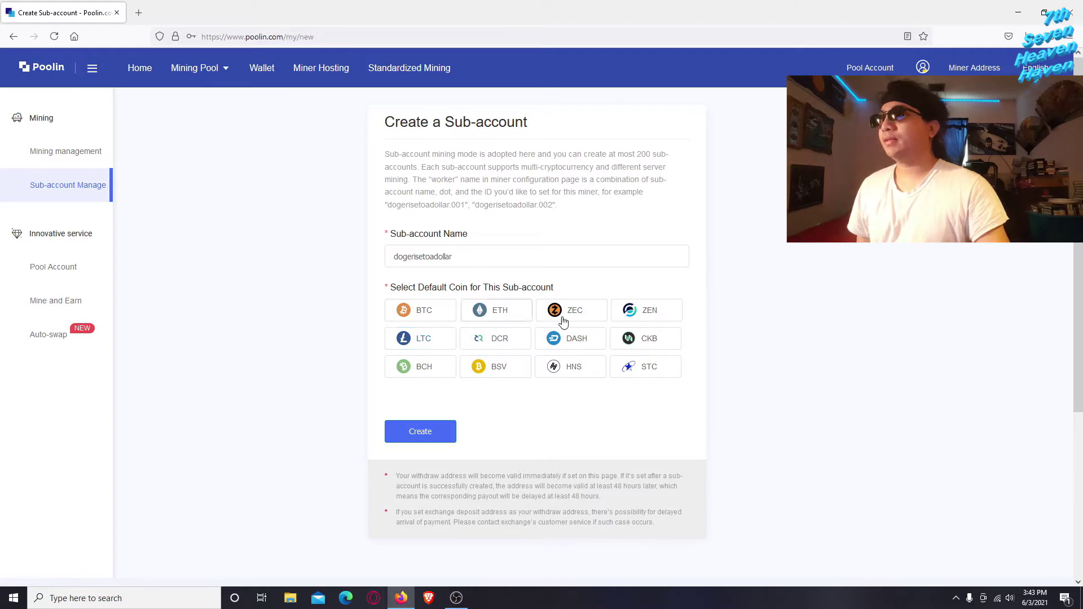
pyautogui.click(432, 345)
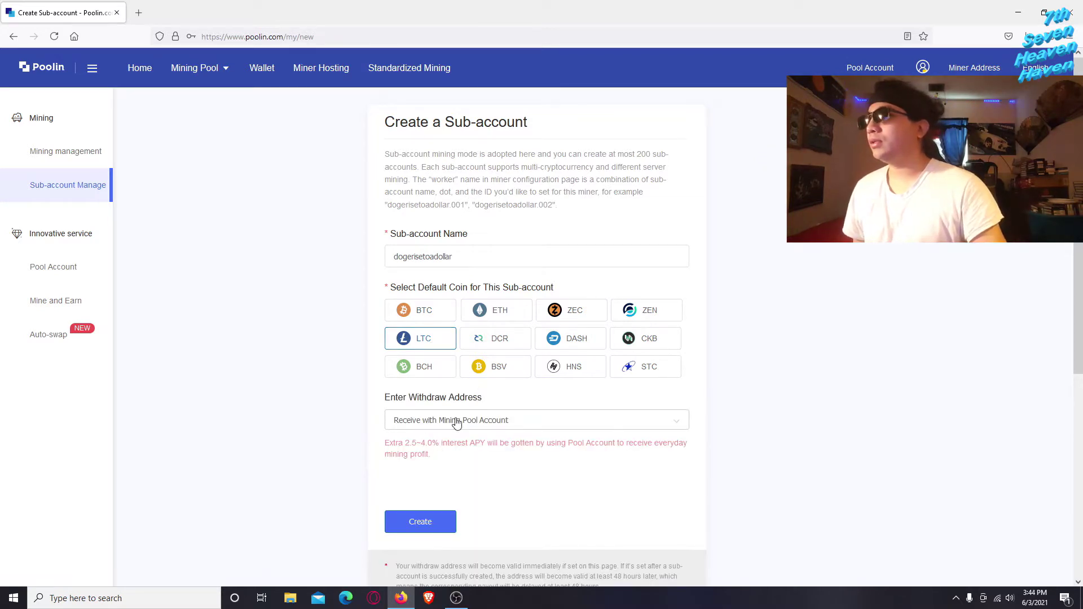
pyautogui.scroll(-1, 417, 426)
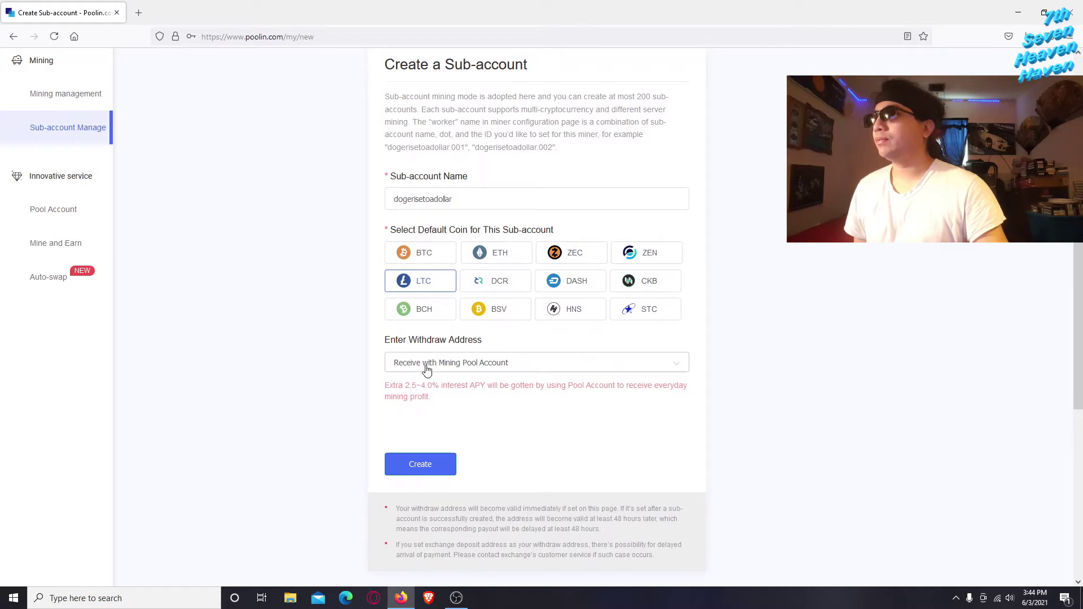
pyautogui.scroll(-2, 457, 411)
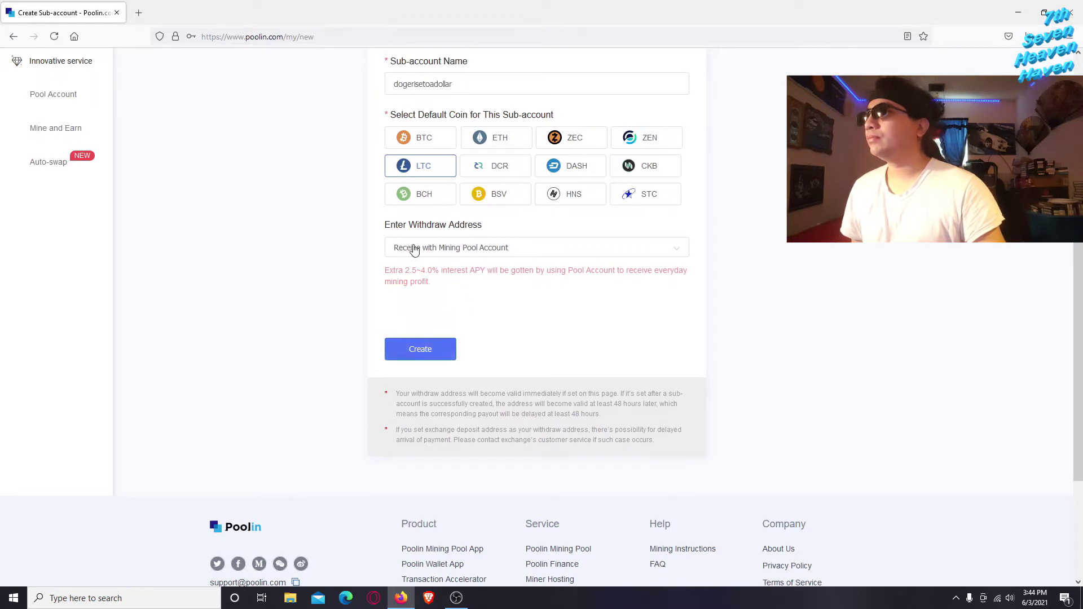
pyautogui.click(448, 249)
pyautogui.click(484, 273)
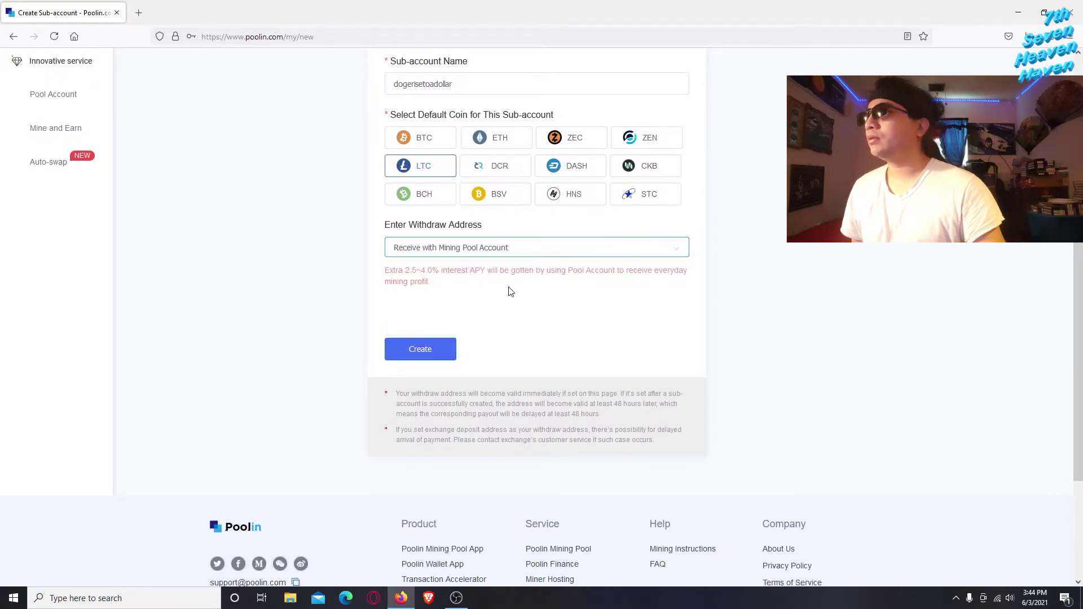
pyautogui.click(494, 250)
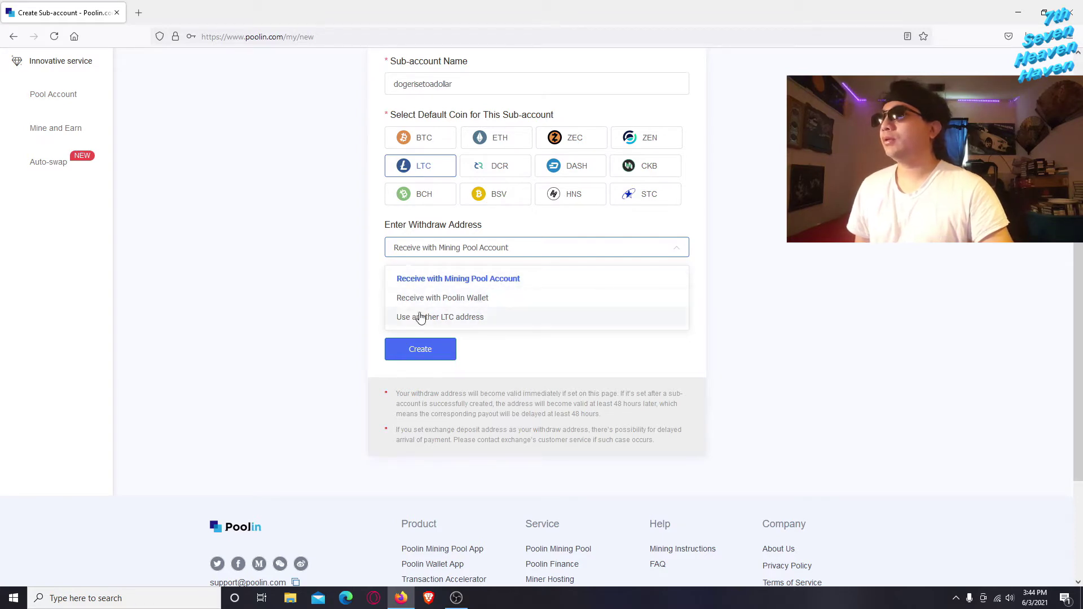
pyautogui.click(472, 320)
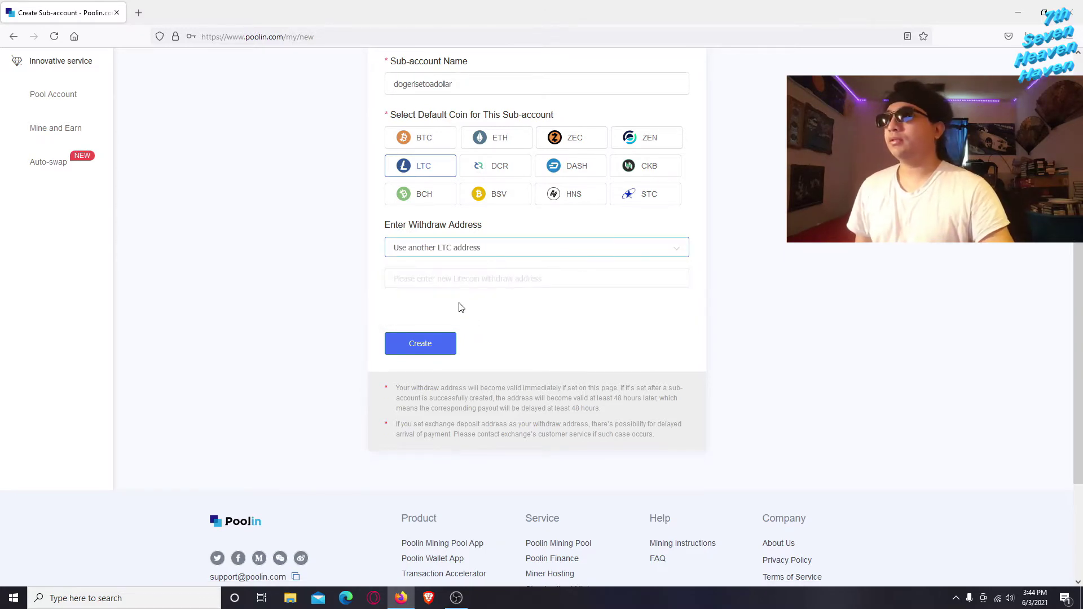
pyautogui.click(411, 280)
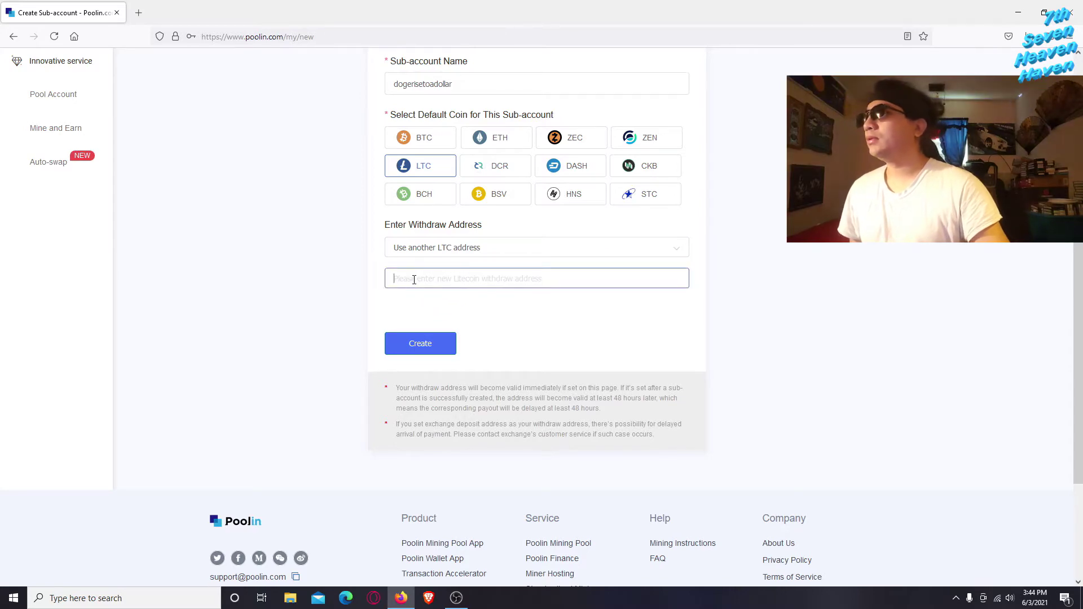
# - Switch to the desktop and launch the Litecoin Core wallet
pyautogui.click(1018, 15)
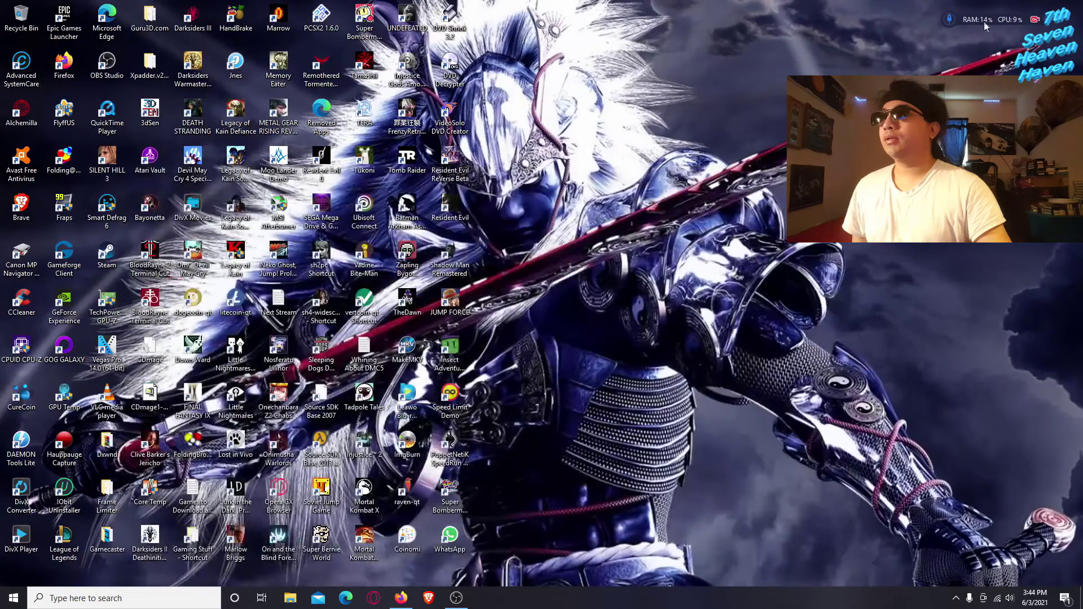
pyautogui.doubleClick(233, 305)
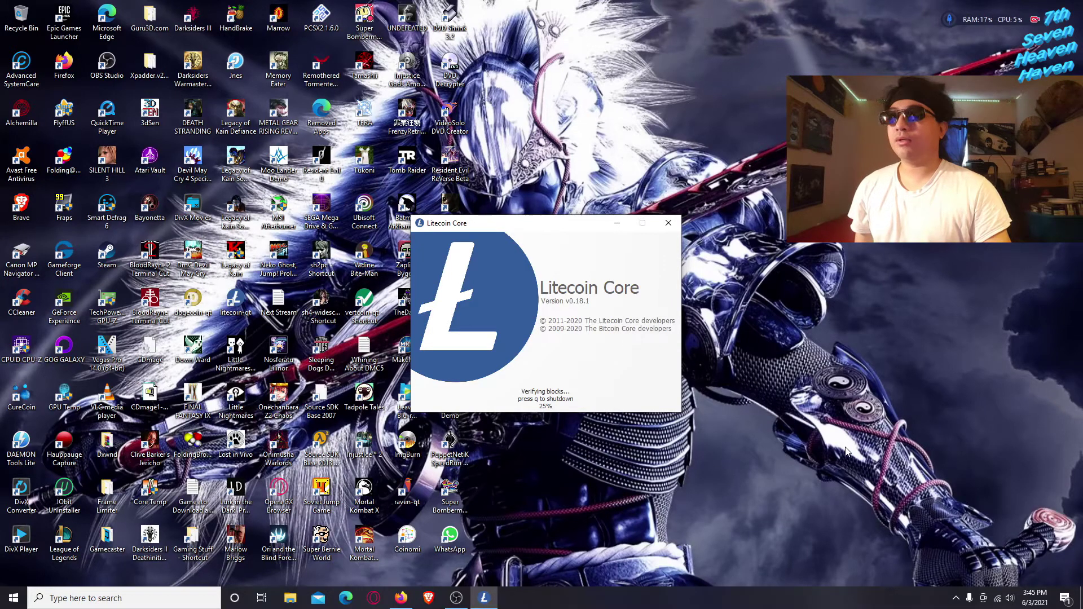
pyautogui.click(400, 597)
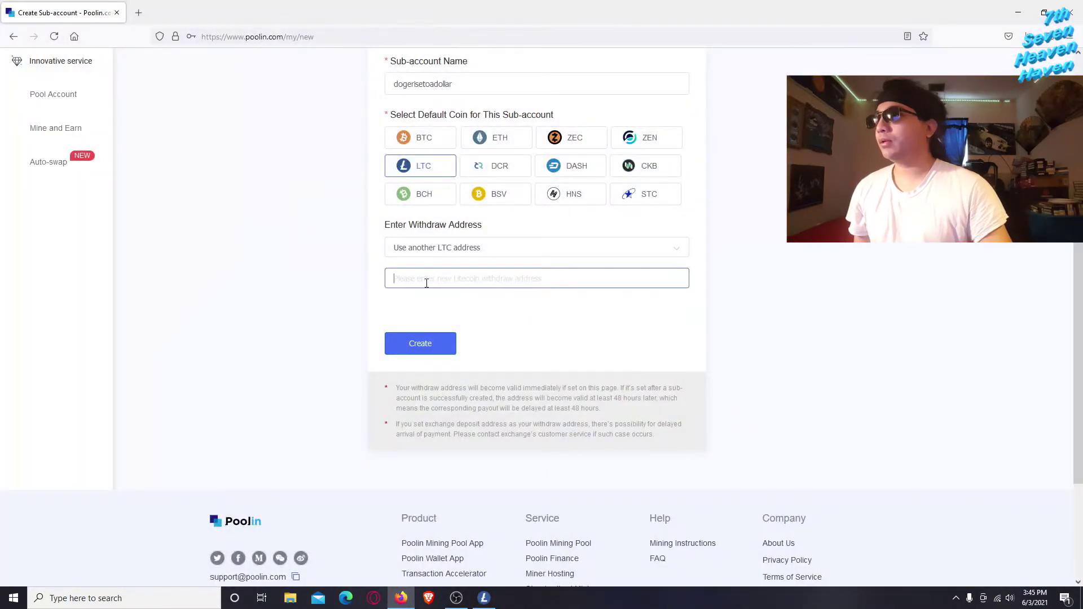
pyautogui.click(400, 597)
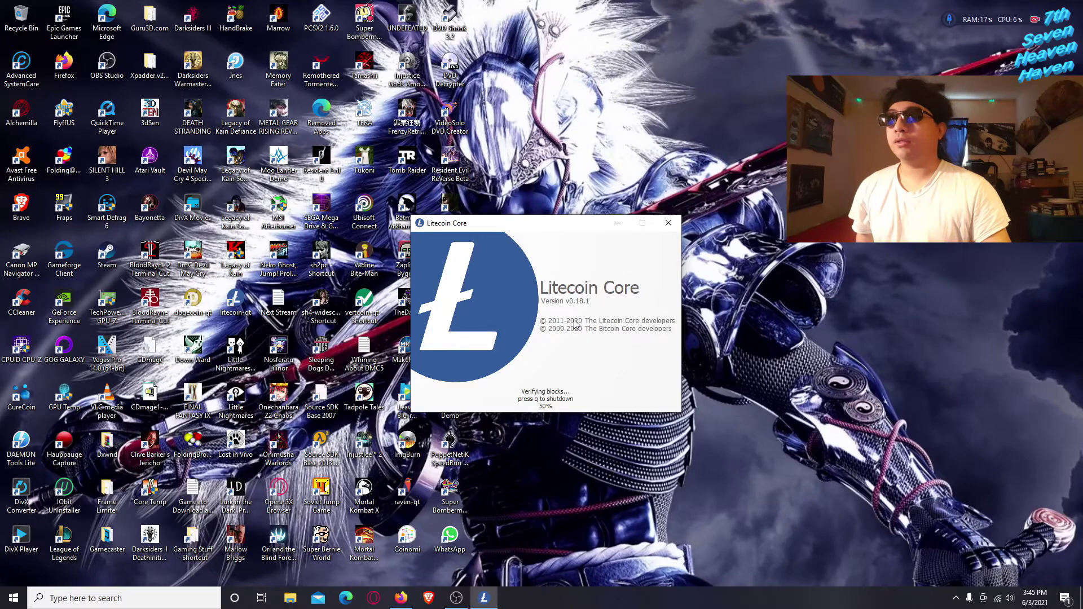
pyautogui.hotkey('alt', 'Tab')
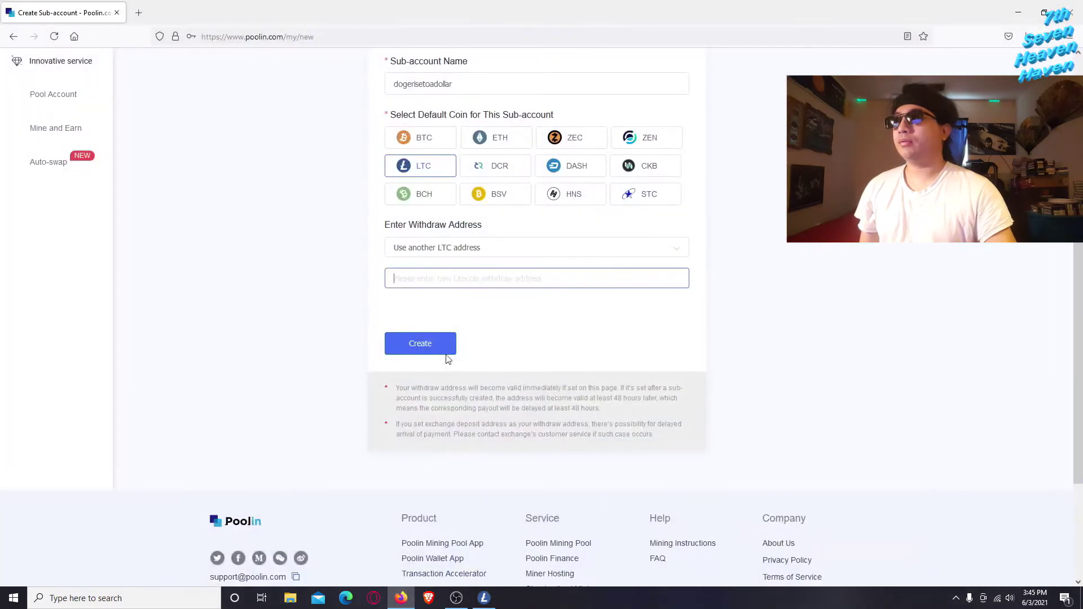
pyautogui.rightClick(440, 277)
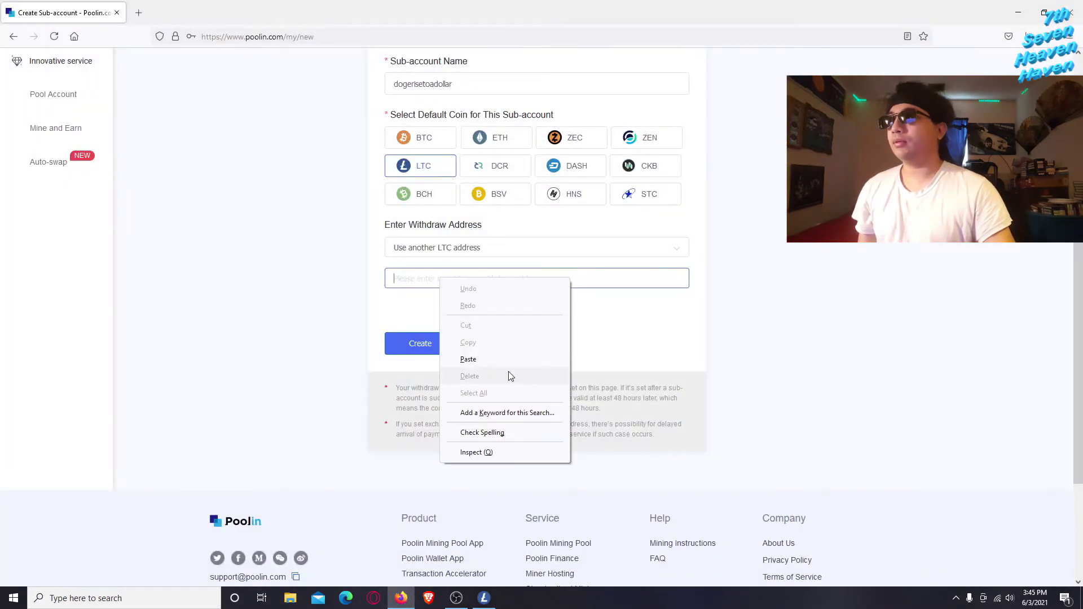
pyautogui.click(309, 328)
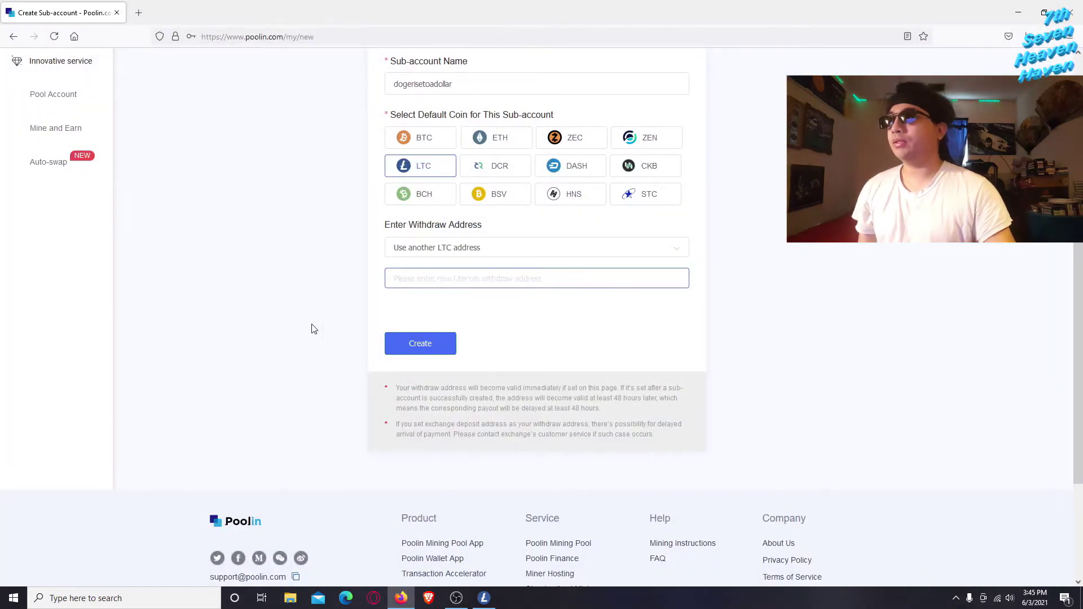
# - Bring up the Litecoin Core wallet over the sub-account page in the browser and hide its synchronization notice
pyautogui.click(483, 593)
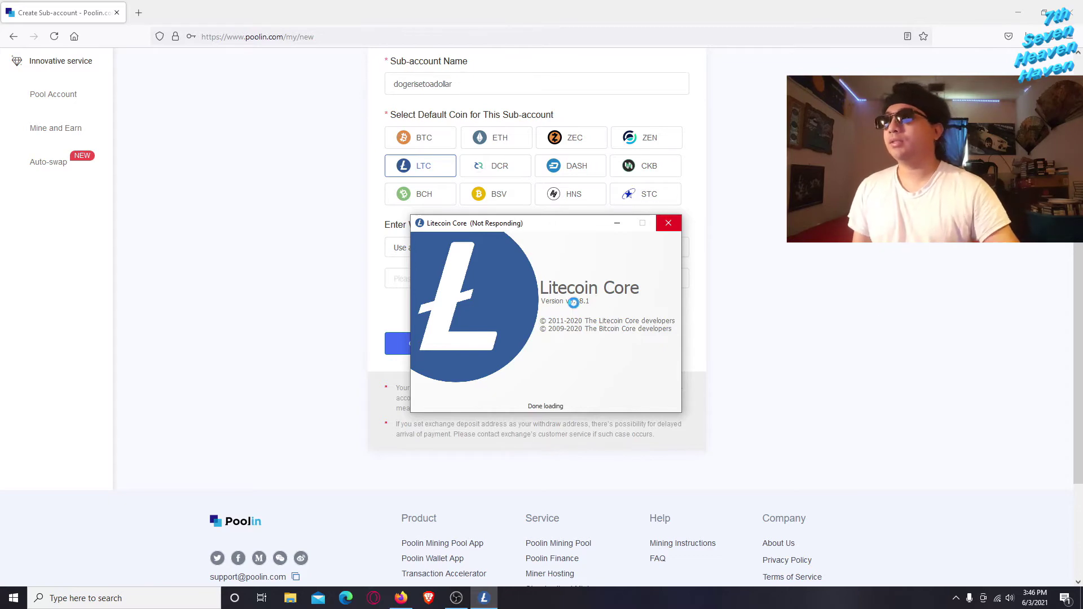
pyautogui.click(547, 276)
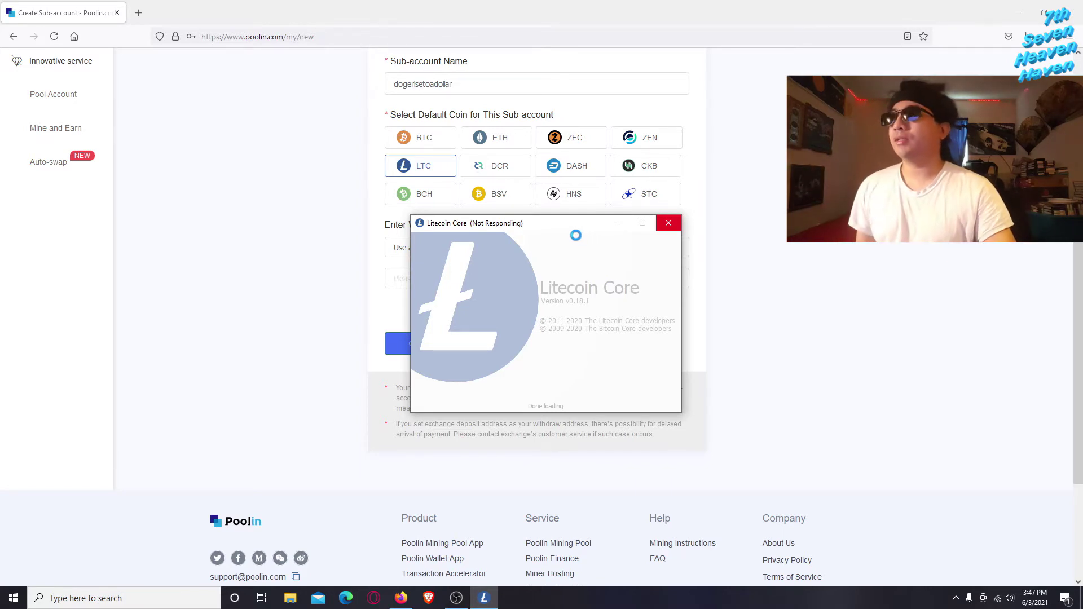
pyautogui.moveTo(457, 597)
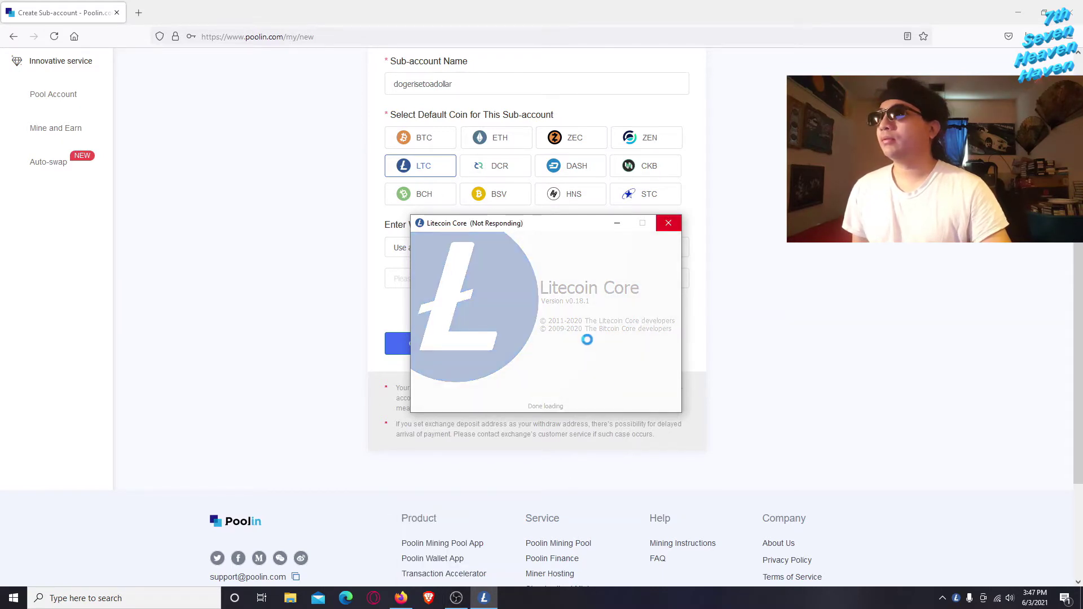
pyautogui.click(1018, 12)
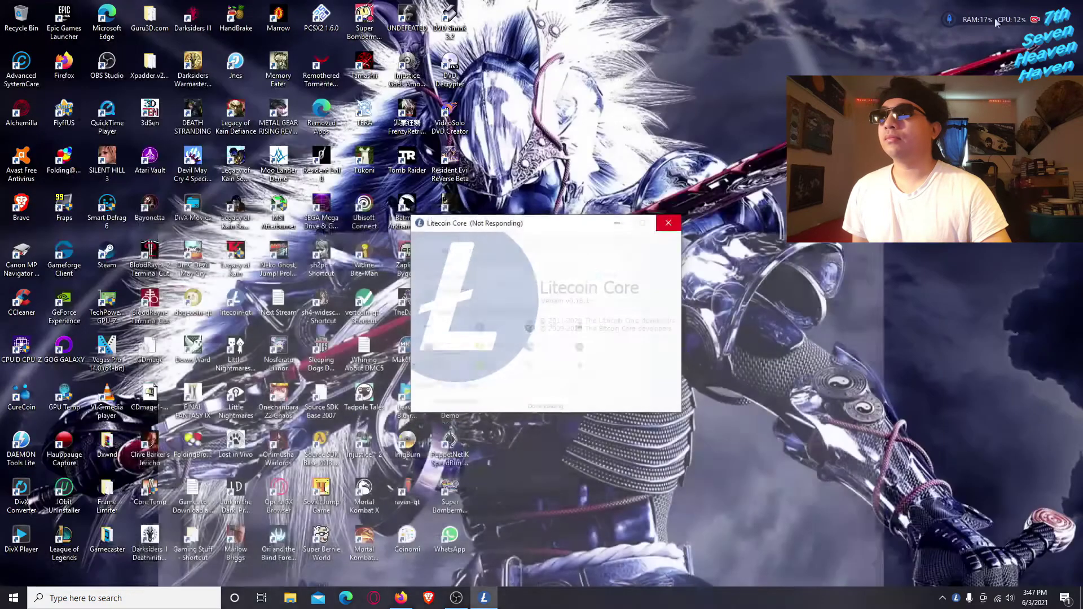
pyautogui.moveTo(531, 226); pyautogui.dragTo(622, 180)
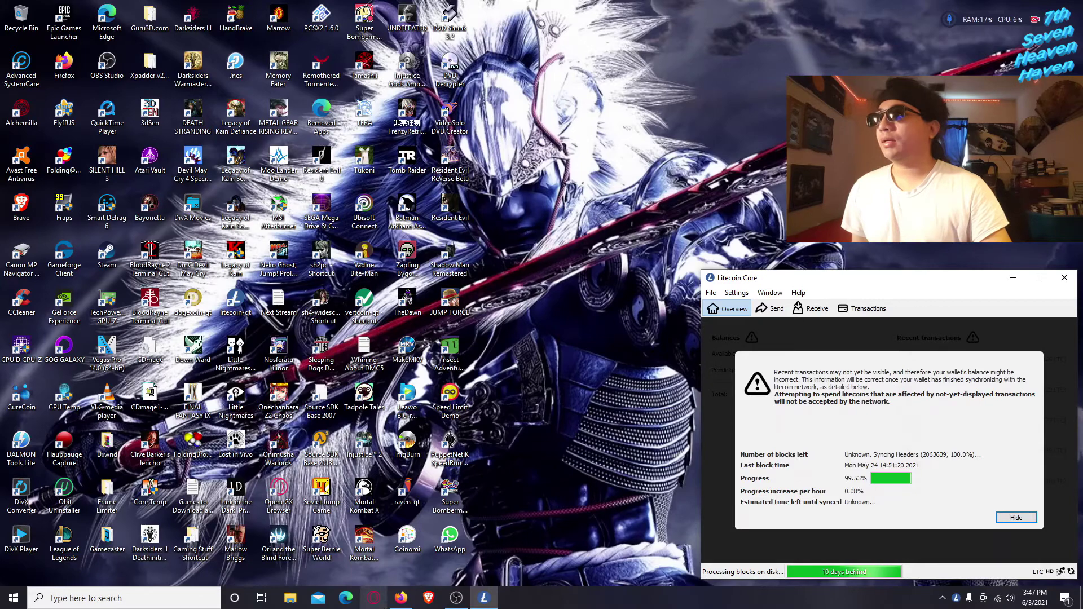
pyautogui.click(401, 598)
pyautogui.click(486, 598)
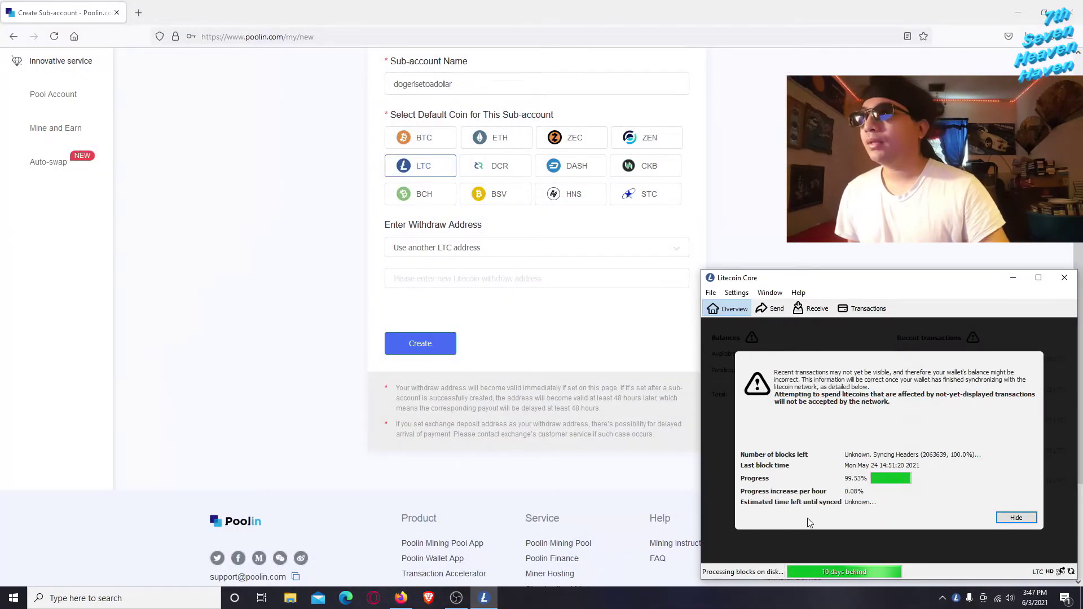
pyautogui.click(812, 568)
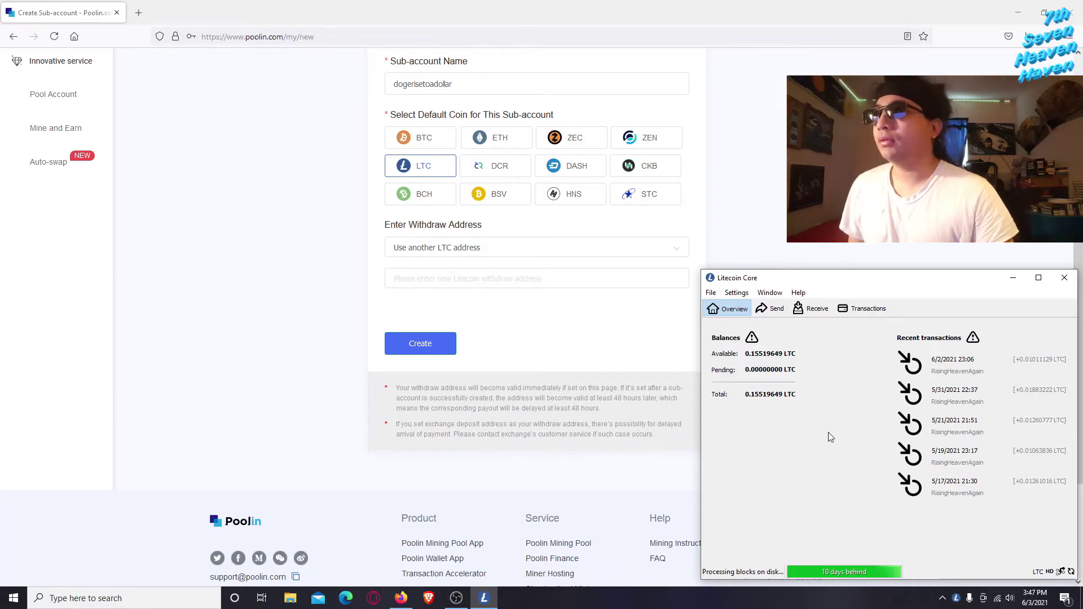
# - Open the wallet's form for receiving payments and enter Litecoing Mining Champion as the request label
pyautogui.click(817, 309)
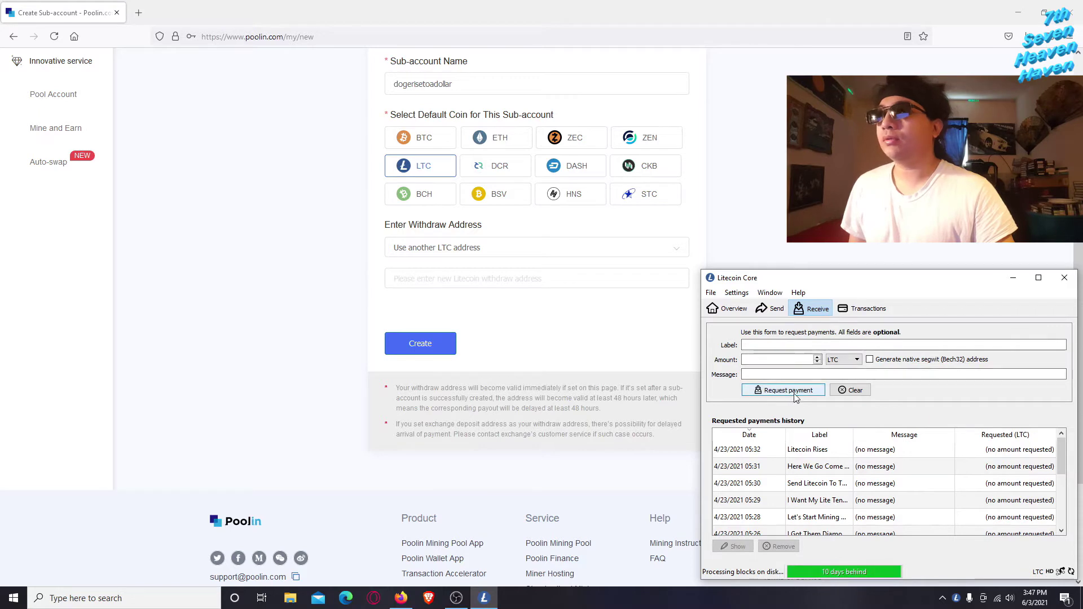
pyautogui.click(817, 345)
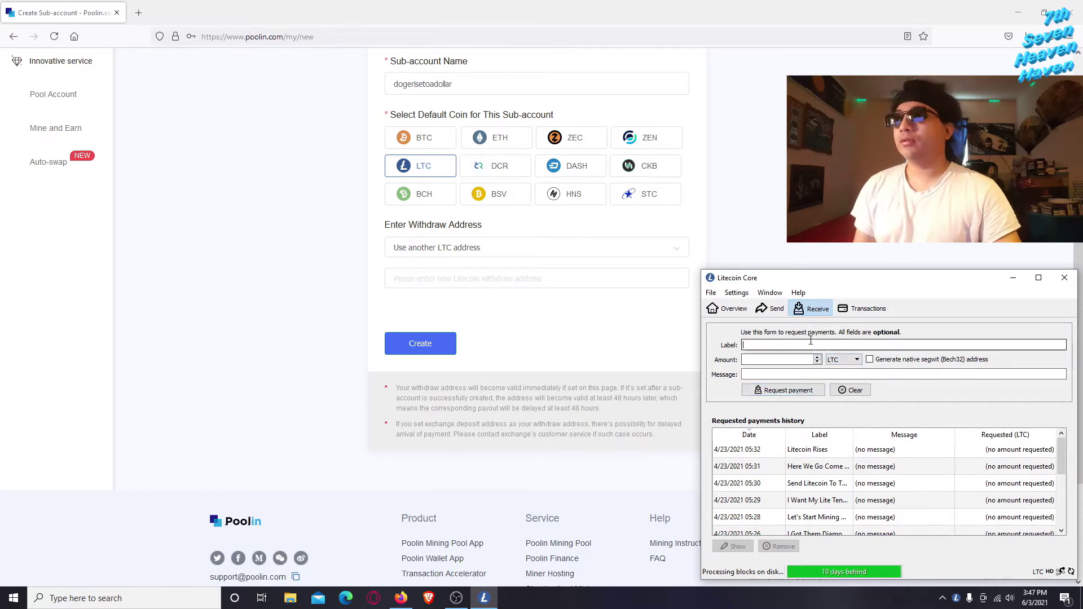
pyautogui.write('Litecoing Mini')
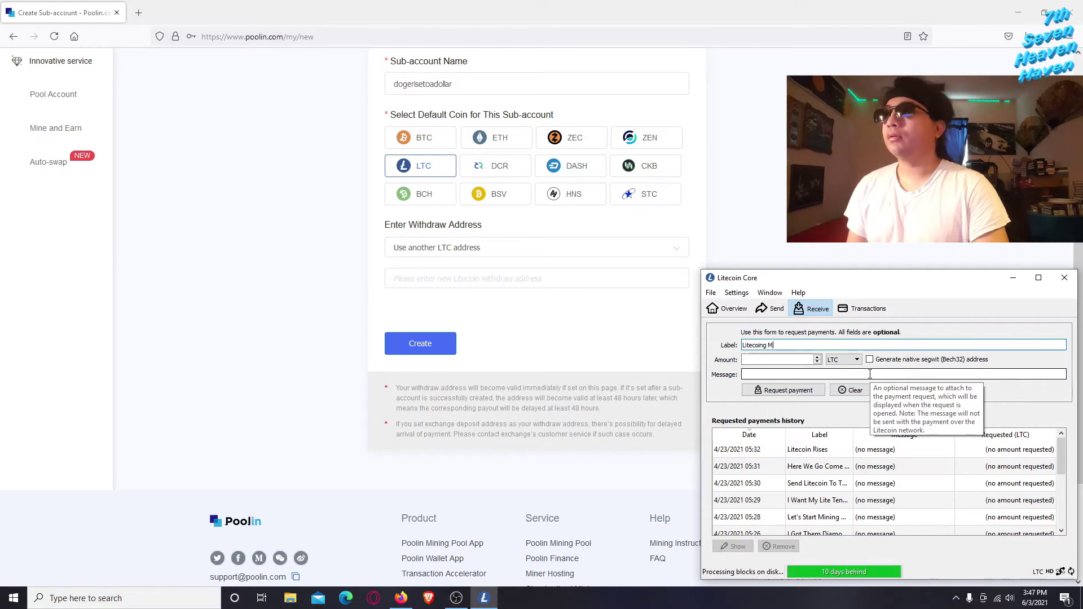
pyautogui.write('ng Champion')
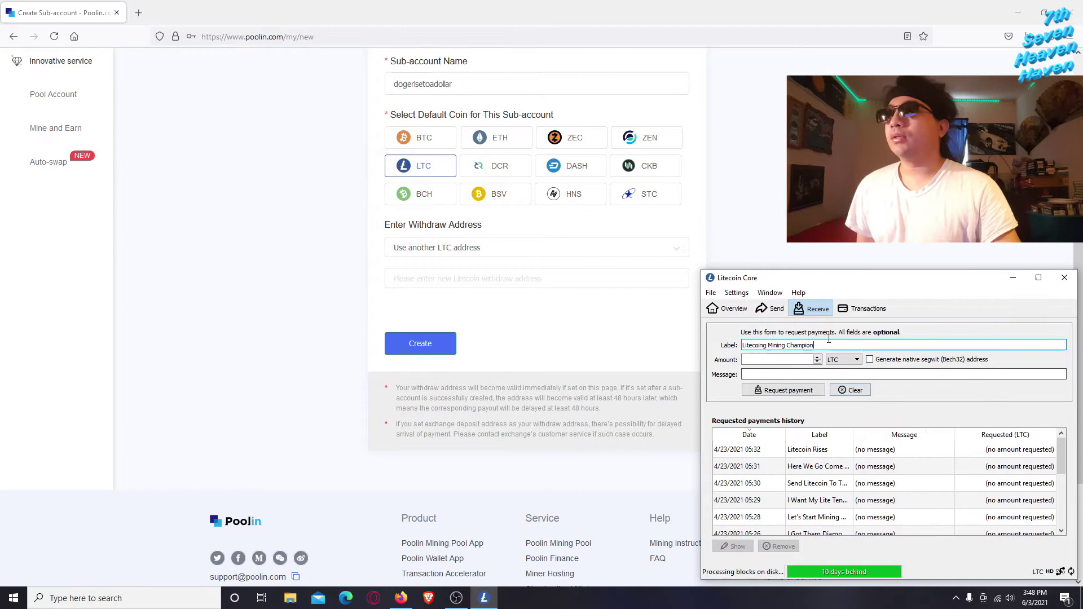
# - Generate the payment request in Litecoin Core and paste its address as the sub-account's Litecoin withdraw address
pyautogui.click(787, 390)
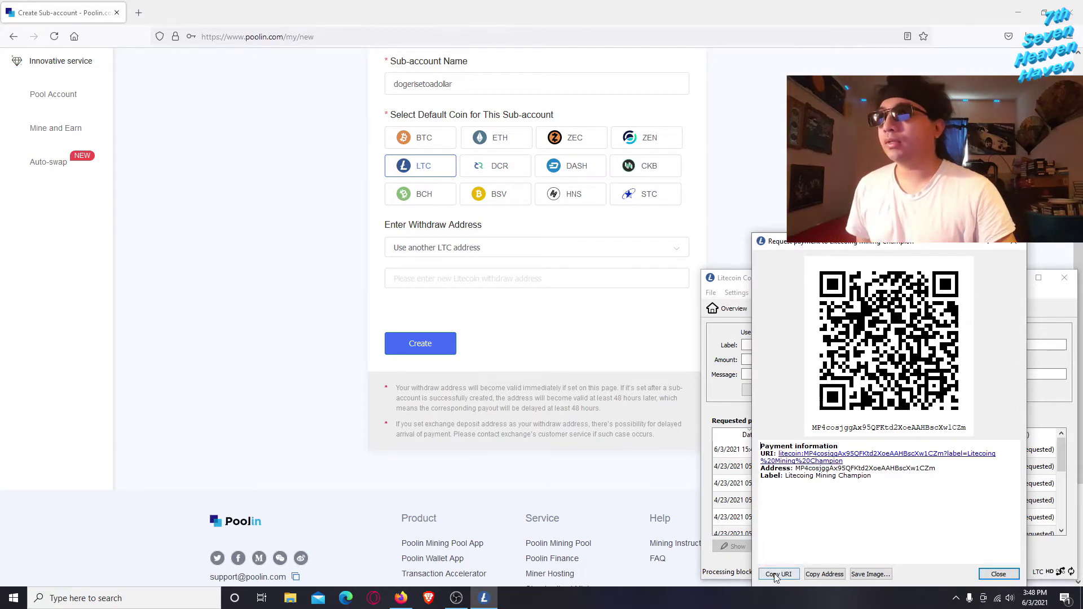
pyautogui.click(824, 573)
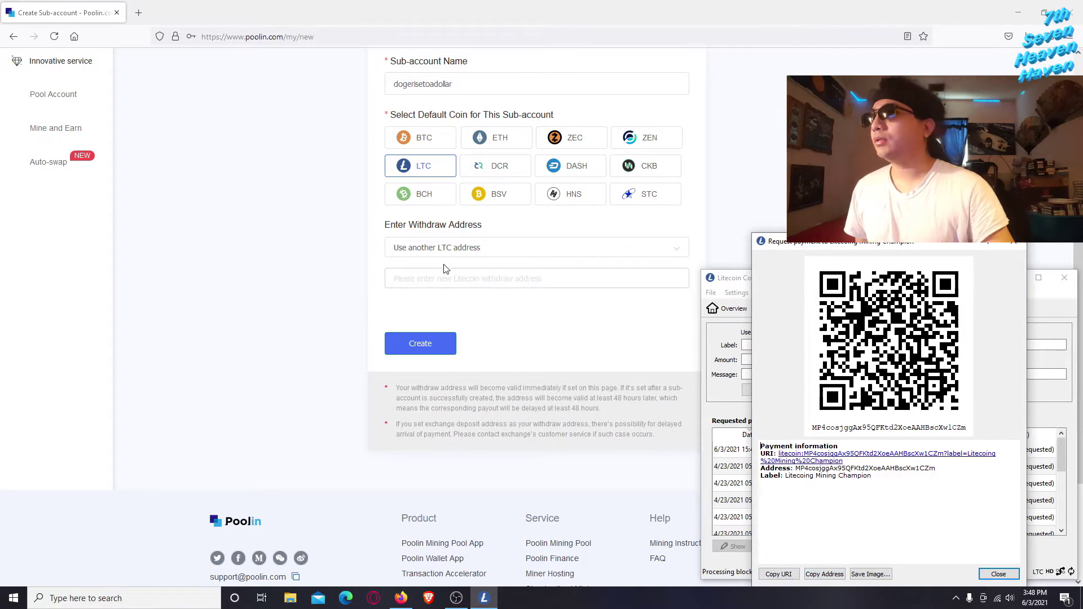
pyautogui.click(422, 279)
pyautogui.rightClick(422, 281)
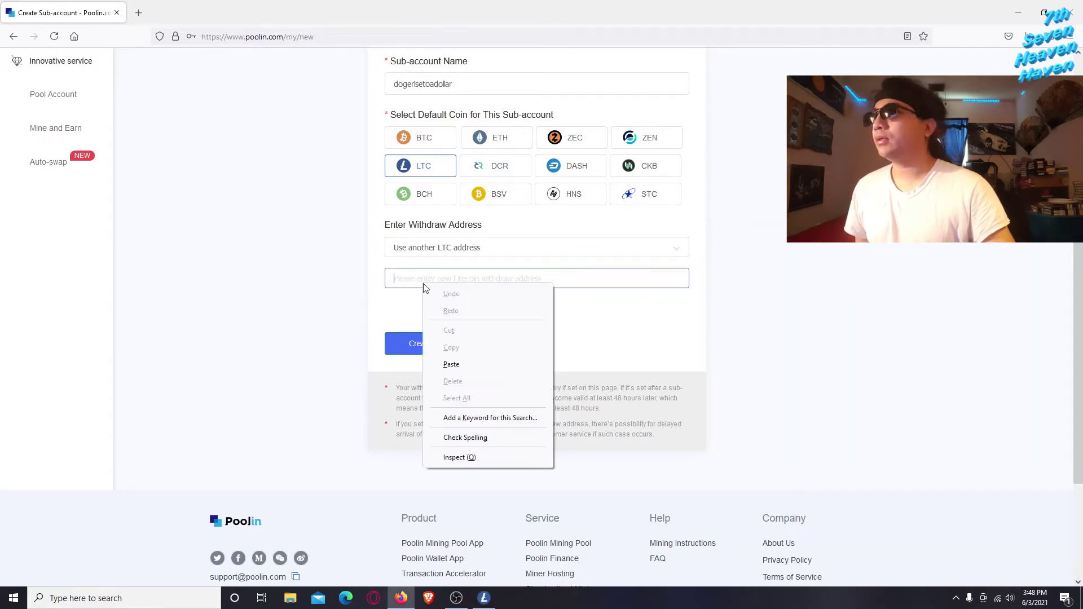
pyautogui.click(446, 364)
# - Check the pasted withdraw address against the Litecoin Core payment request and view the wallet's balances and recent transactions
pyautogui.click(483, 598)
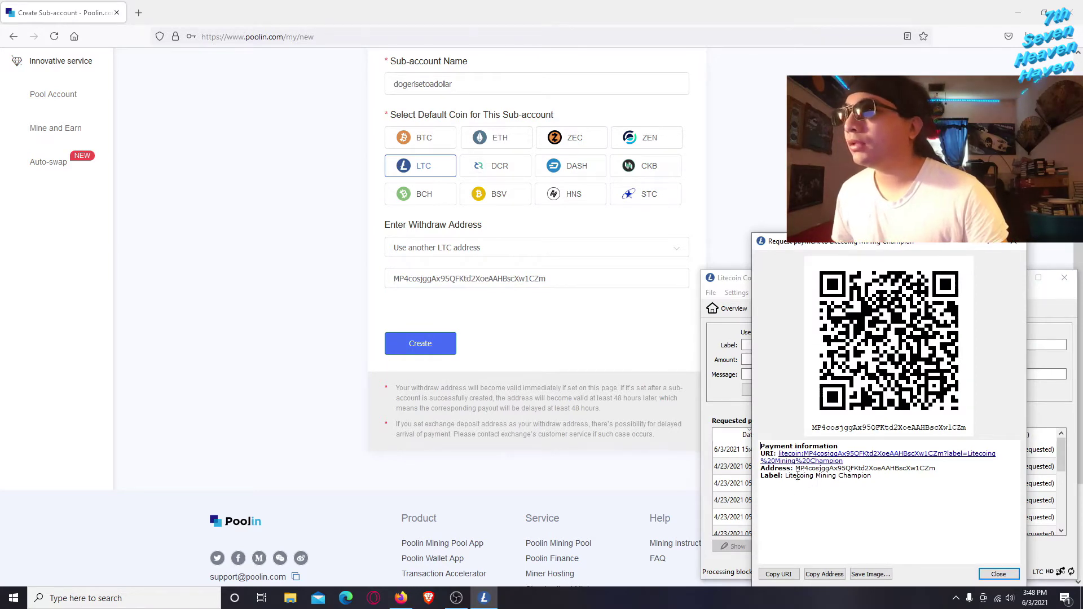
pyautogui.moveTo(809, 470)
pyautogui.mouseDown()
pyautogui.moveTo(795, 469)
pyautogui.moveTo(812, 471)
pyautogui.mouseUp()
pyautogui.moveTo(936, 472); pyautogui.dragTo(914, 474)
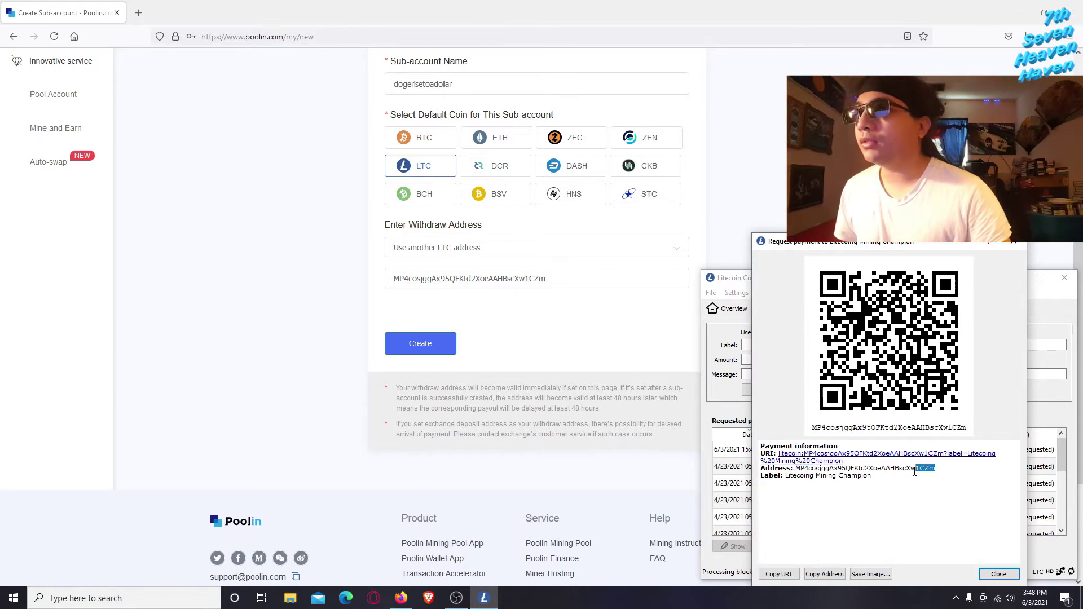
pyautogui.click(920, 507)
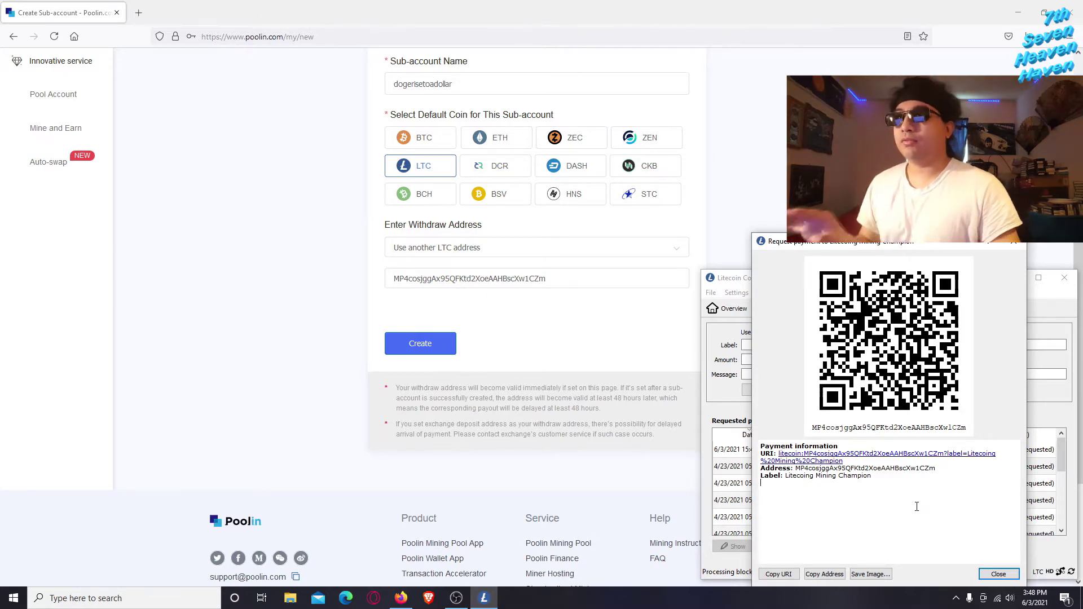
pyautogui.click(998, 574)
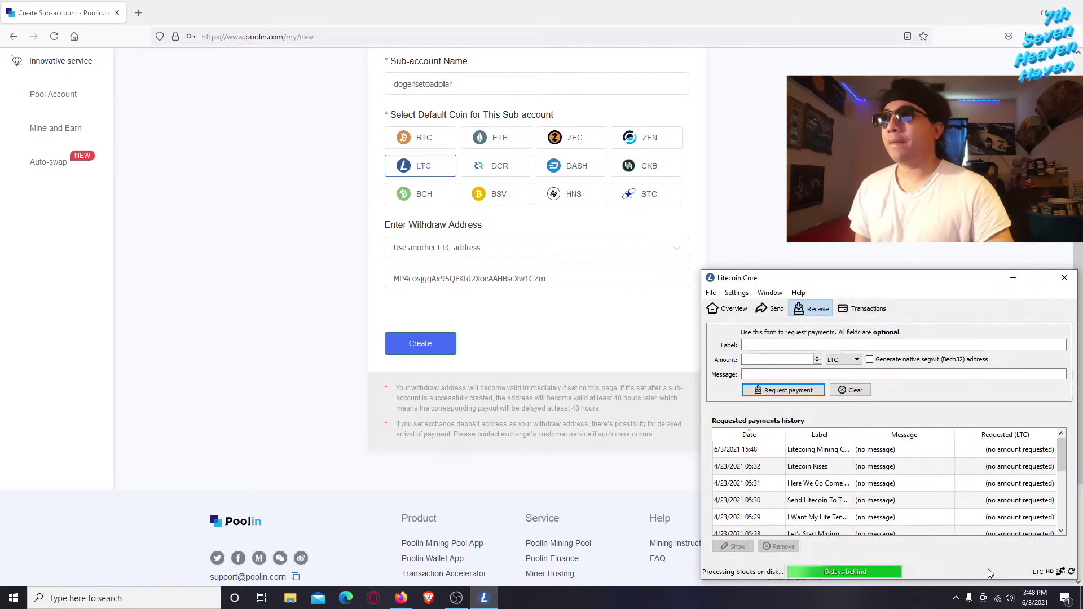
pyautogui.click(728, 308)
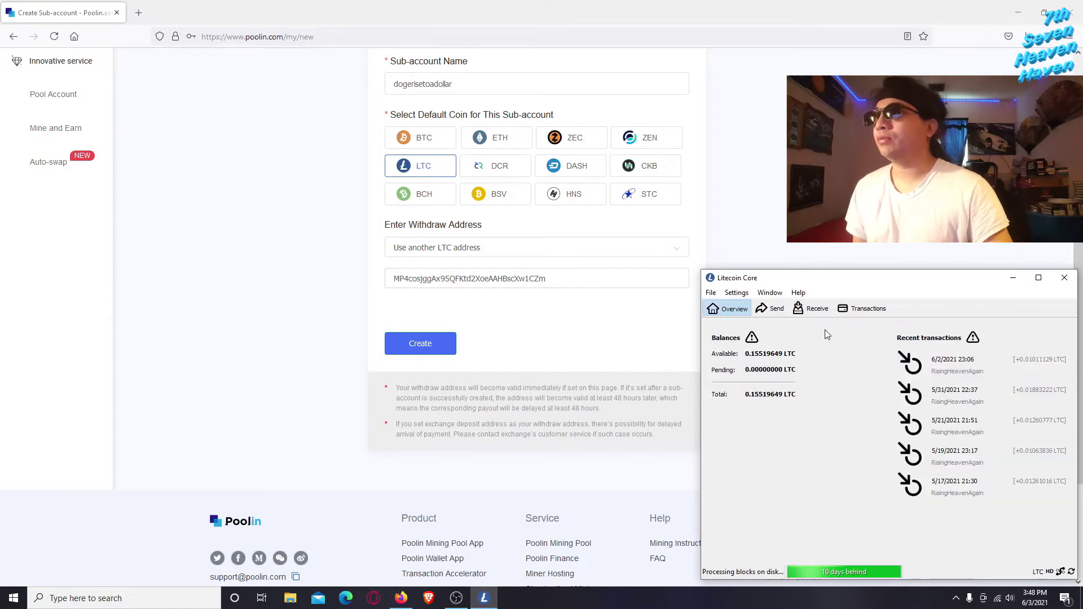
# - Create the LTC sub-account and review the mining URLs in the Miner Configuration Example
pyautogui.click(423, 344)
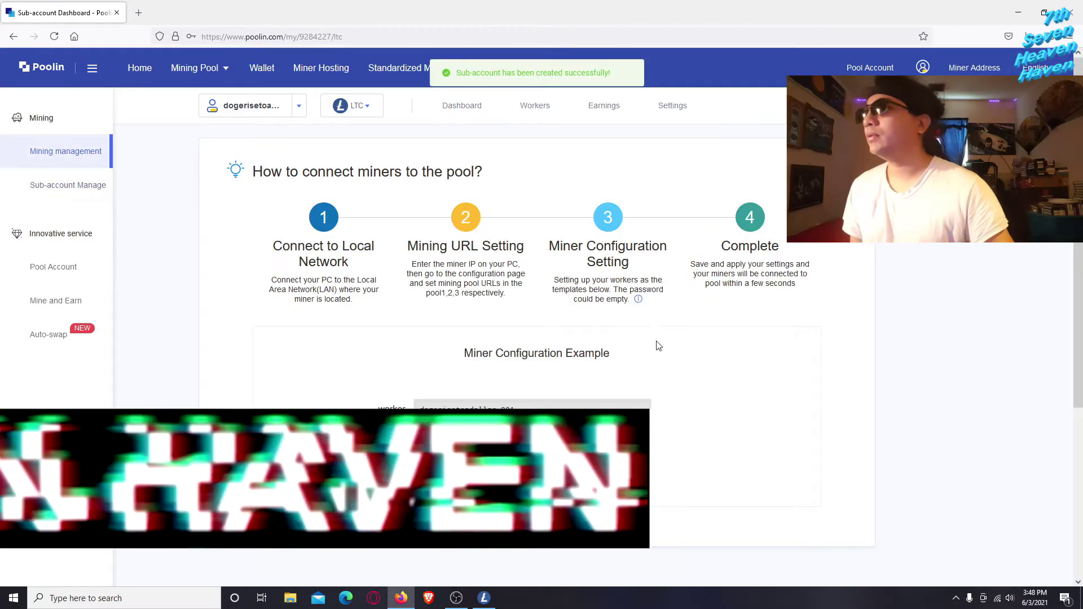
pyautogui.scroll(-4, 446, 396)
pyautogui.scroll(1, 445, 397)
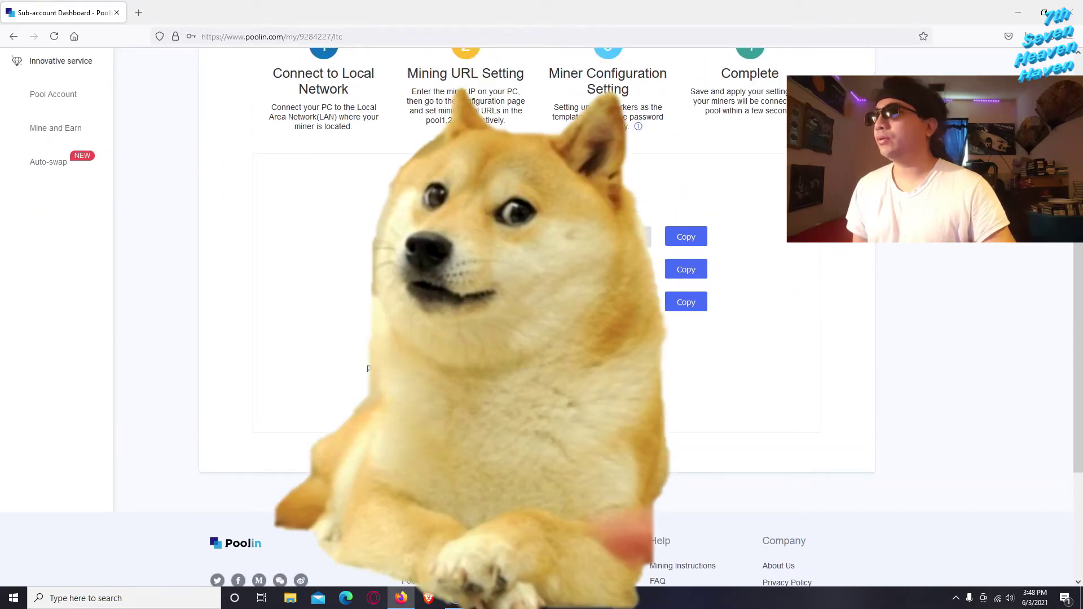
pyautogui.scroll(2, 535, 316)
pyautogui.moveTo(428, 352); pyautogui.dragTo(561, 354)
pyautogui.click(557, 381)
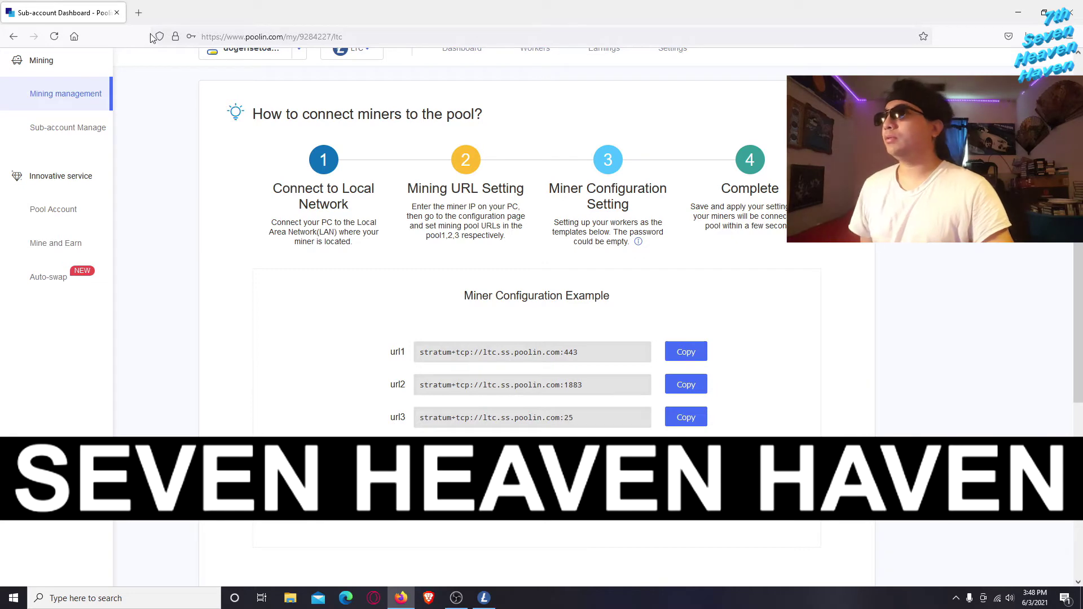
# - Sign in to the Antminer's web interface in a new tab with username root and its password, and open the miner's general configuration
pyautogui.click(140, 13)
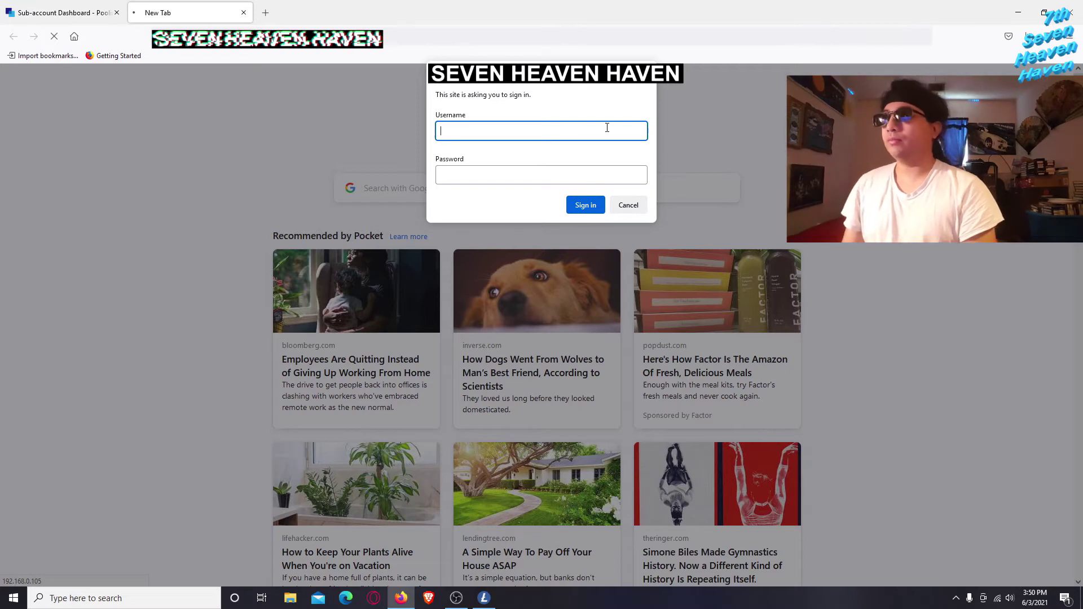
pyautogui.write('root')
pyautogui.press('Tab')
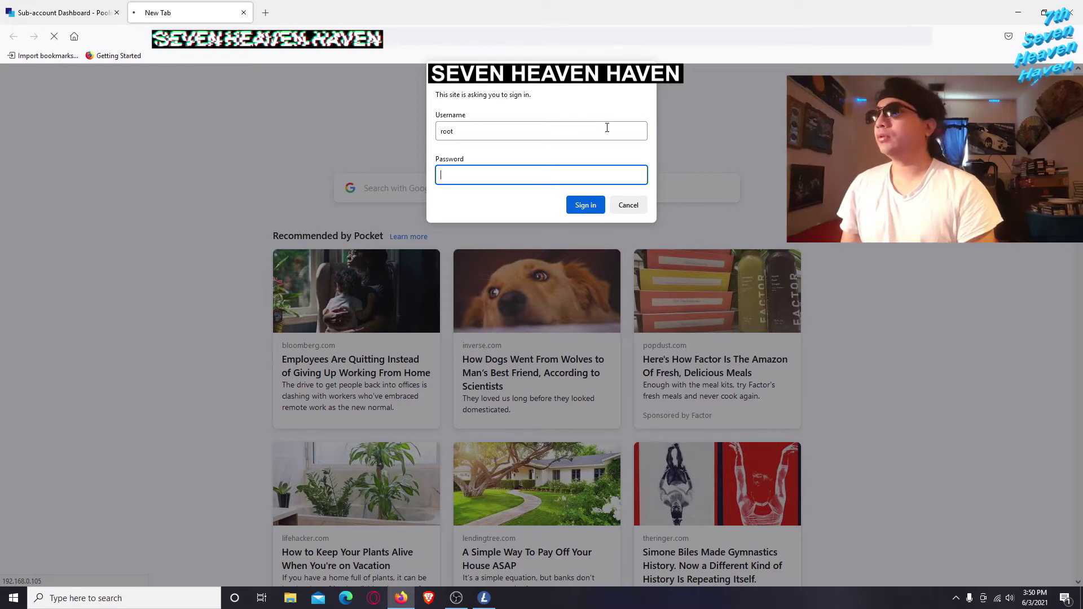
pyautogui.write('••')
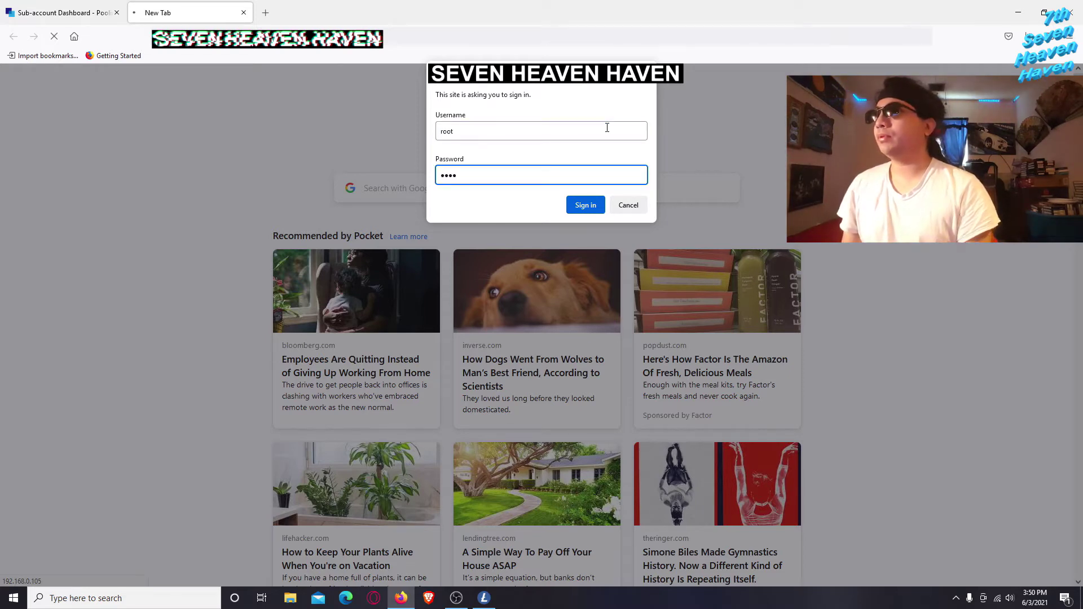
pyautogui.write('••')
pyautogui.click(602, 203)
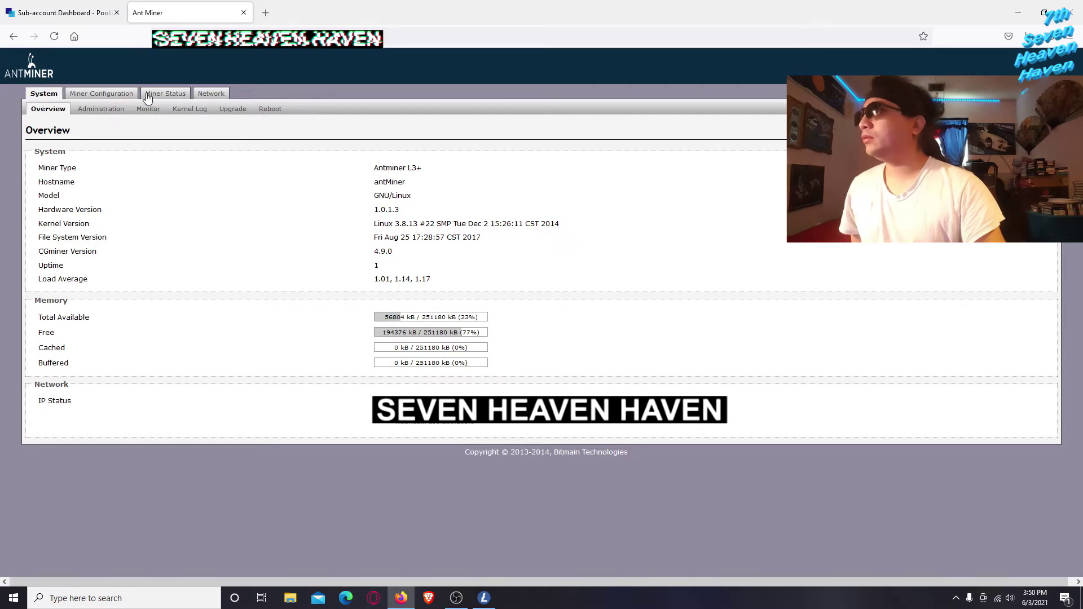
pyautogui.click(121, 95)
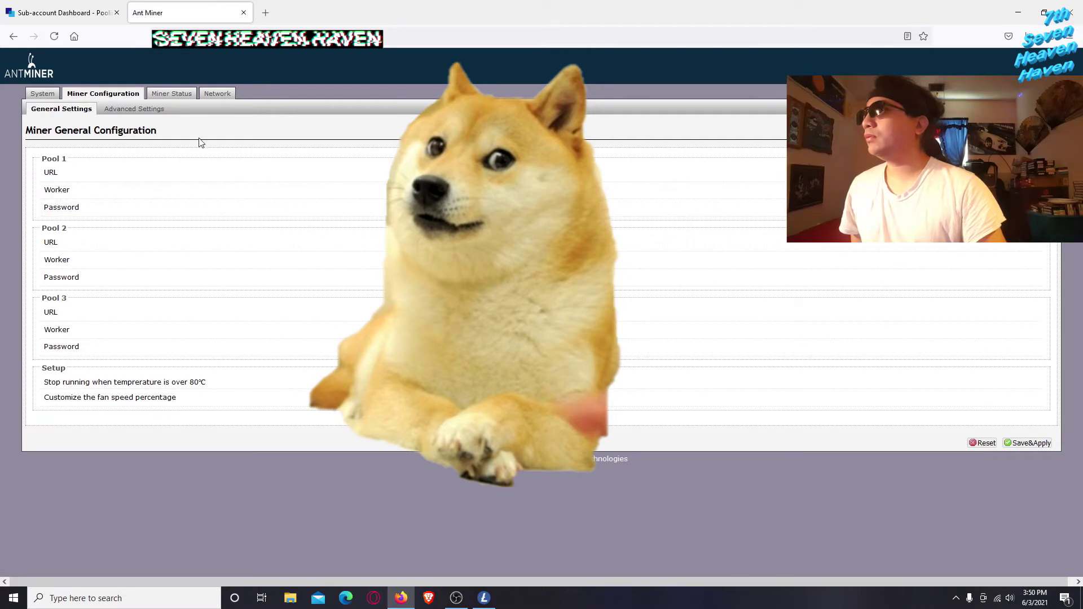
# - Copy the url1 address stratum+tcp://ltc.ss.poolin.com:443 from Poolin's Miner Configuration Example
pyautogui.click(86, 18)
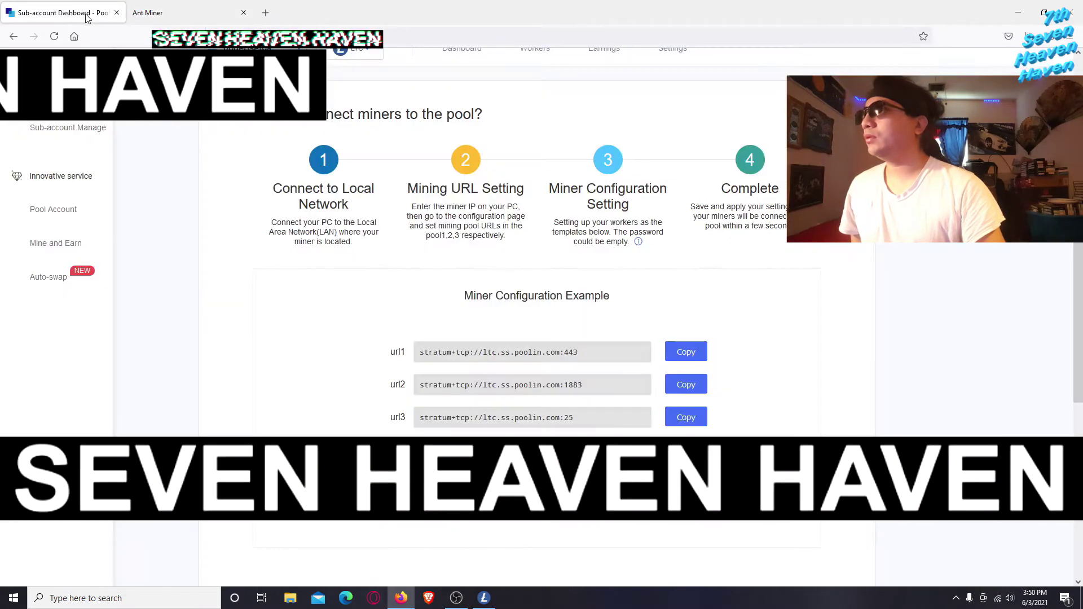
pyautogui.scroll(-1, 587, 353)
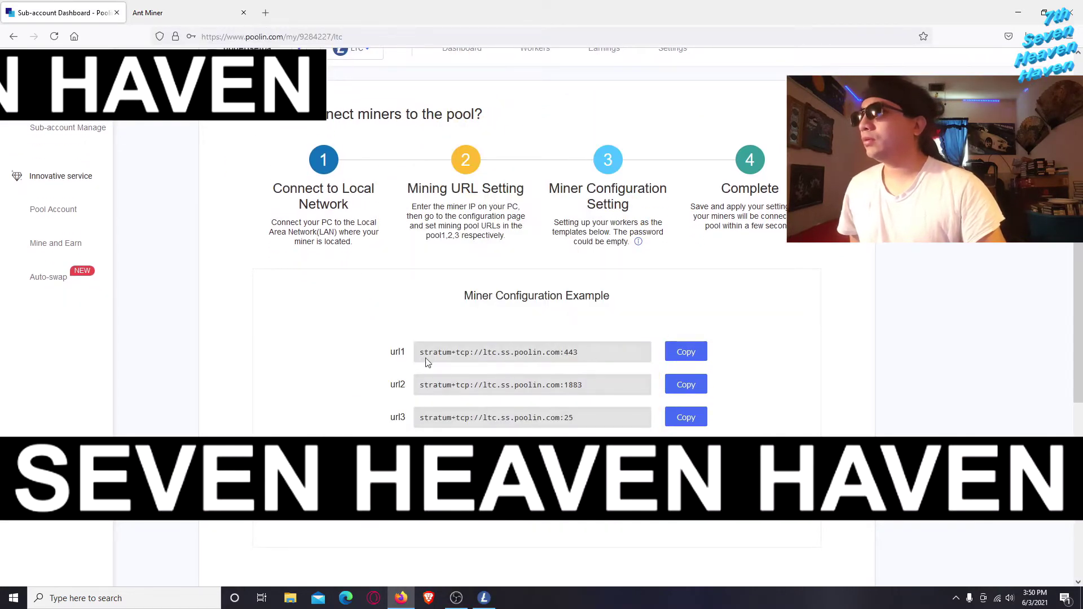
pyautogui.scroll(2, 583, 408)
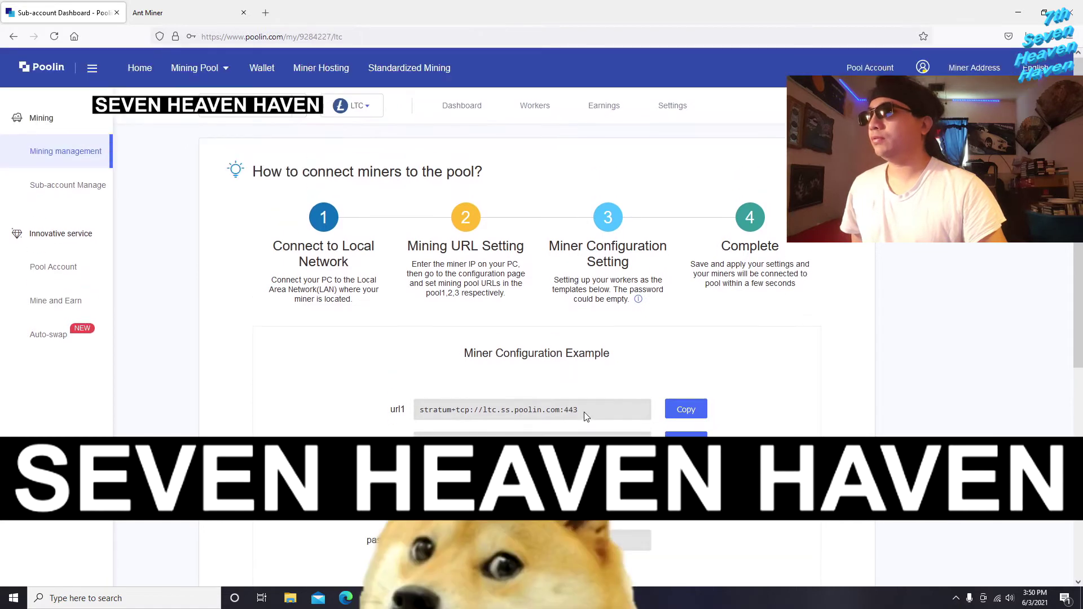
pyautogui.moveTo(584, 416); pyautogui.dragTo(415, 405)
pyautogui.click(295, 403)
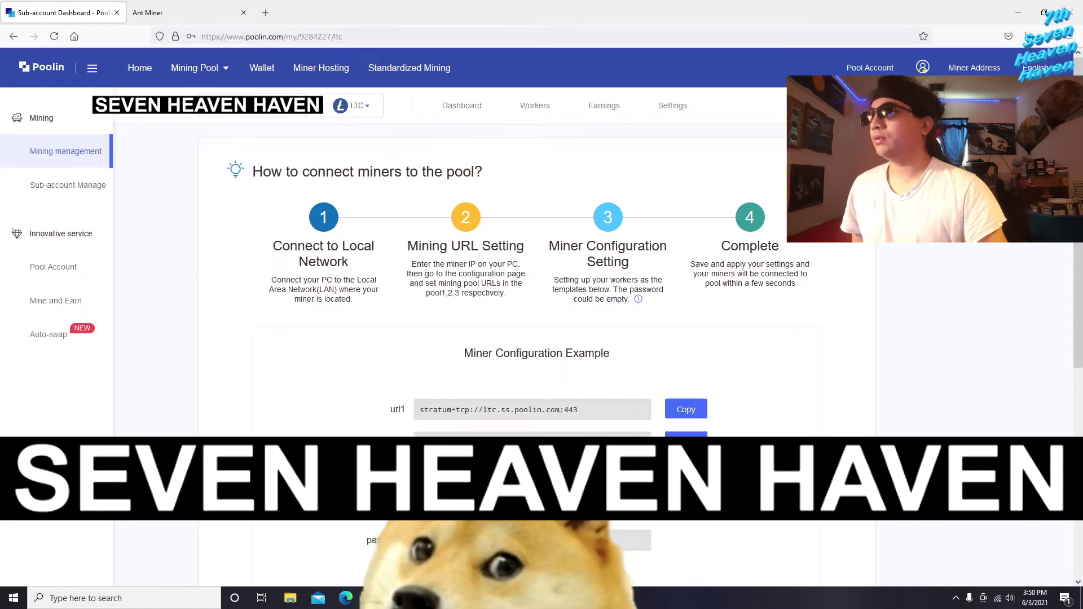
pyautogui.click(688, 410)
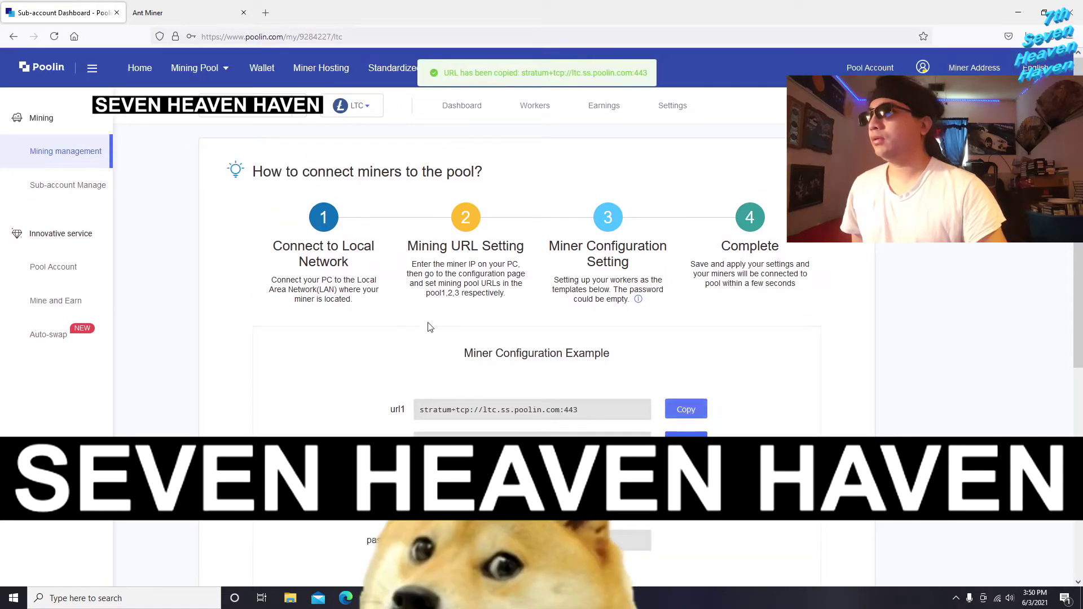
# - Copy Poolin's url1 address again and enter stratum+tcp://ltc.ss.poolin.com:443 as the Pool 1 URL in the Antminer configuration
pyautogui.click(188, 11)
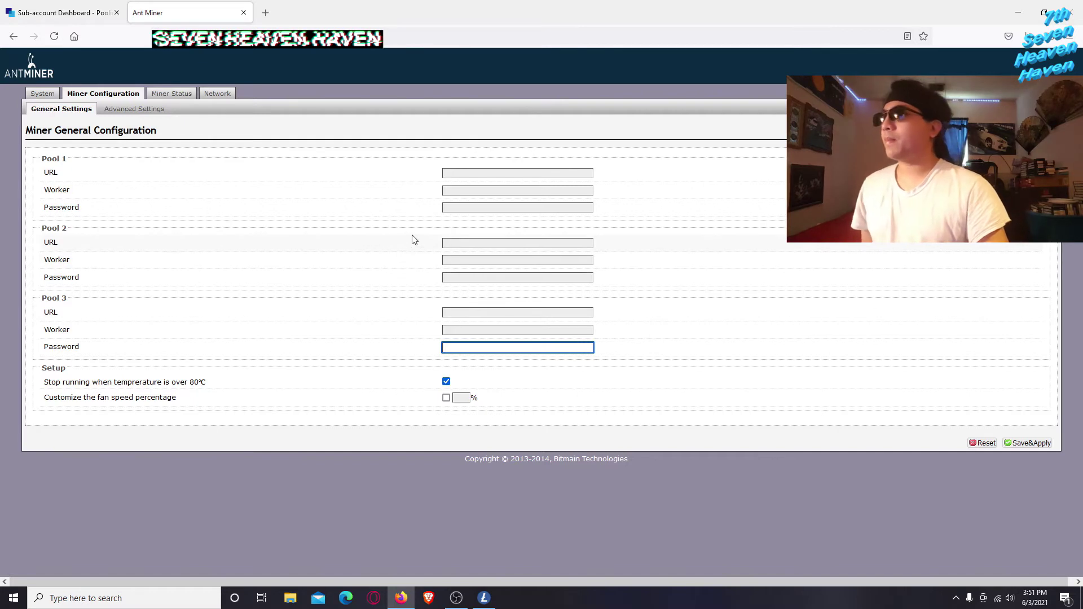
pyautogui.click(391, 196)
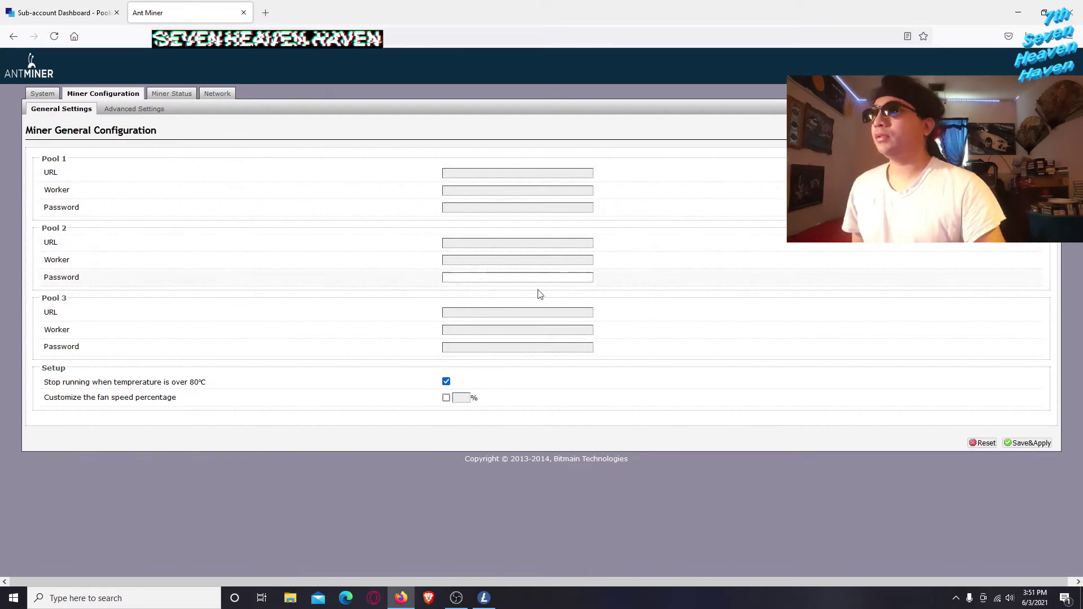
pyautogui.click(511, 175)
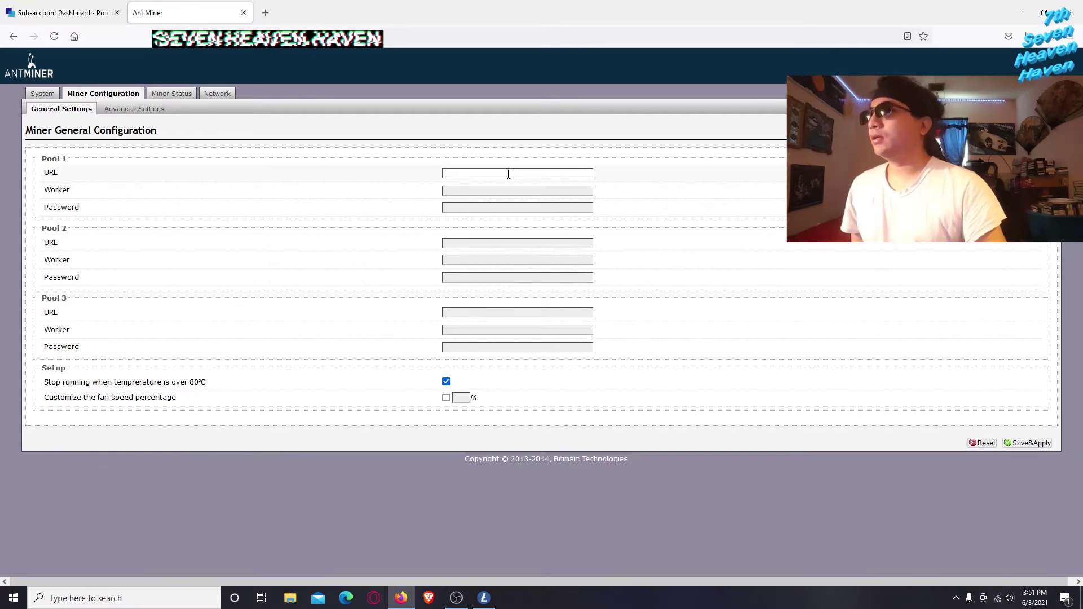
pyautogui.moveTo(394, 179); pyautogui.dragTo(189, 174)
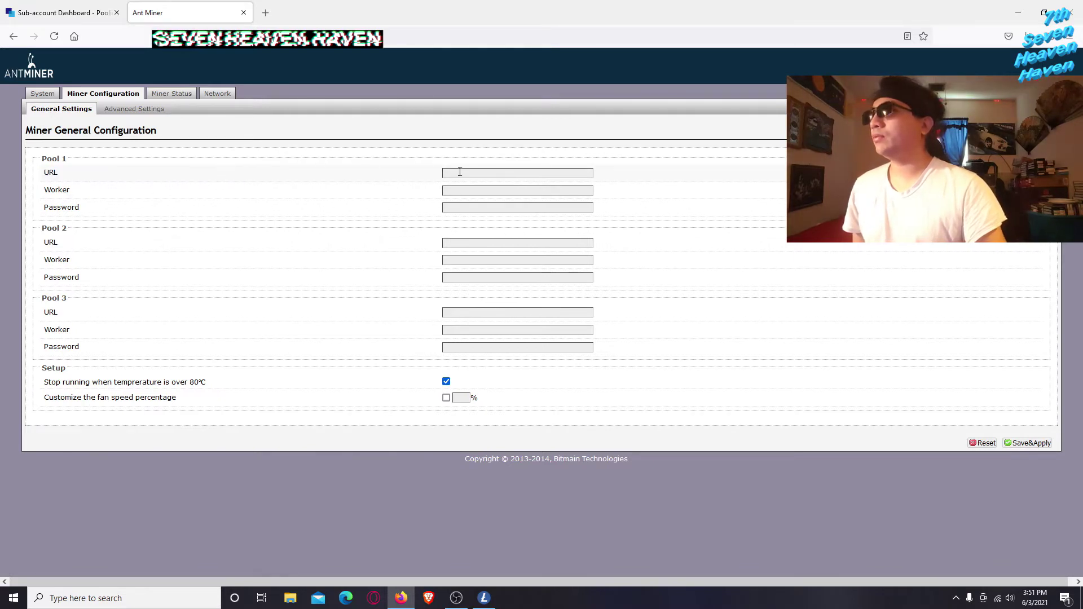
pyautogui.click(480, 174)
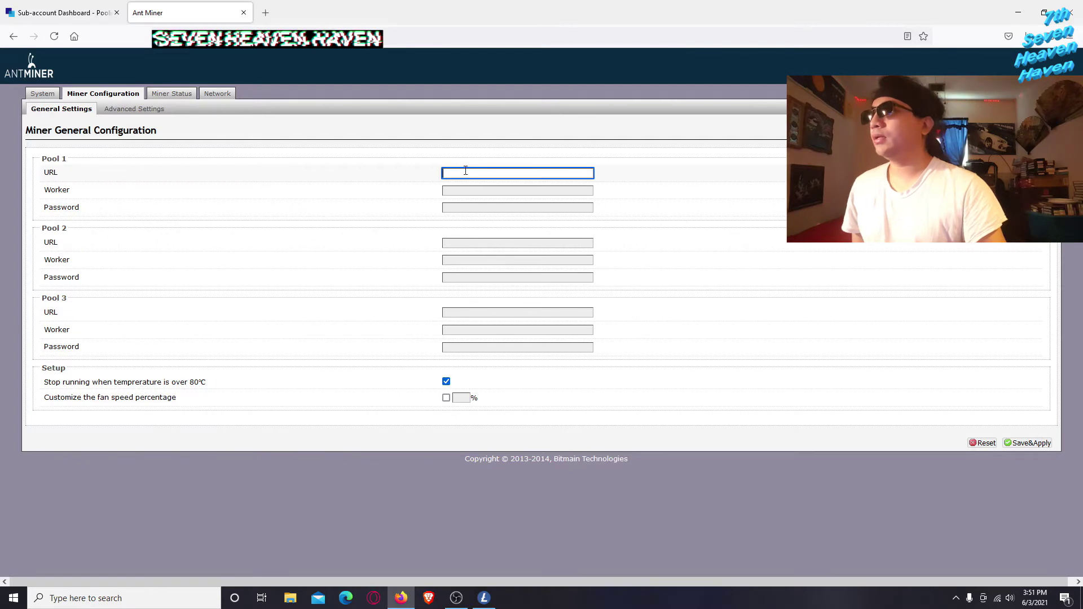
pyautogui.click(56, 13)
pyautogui.scroll(-2, 557, 397)
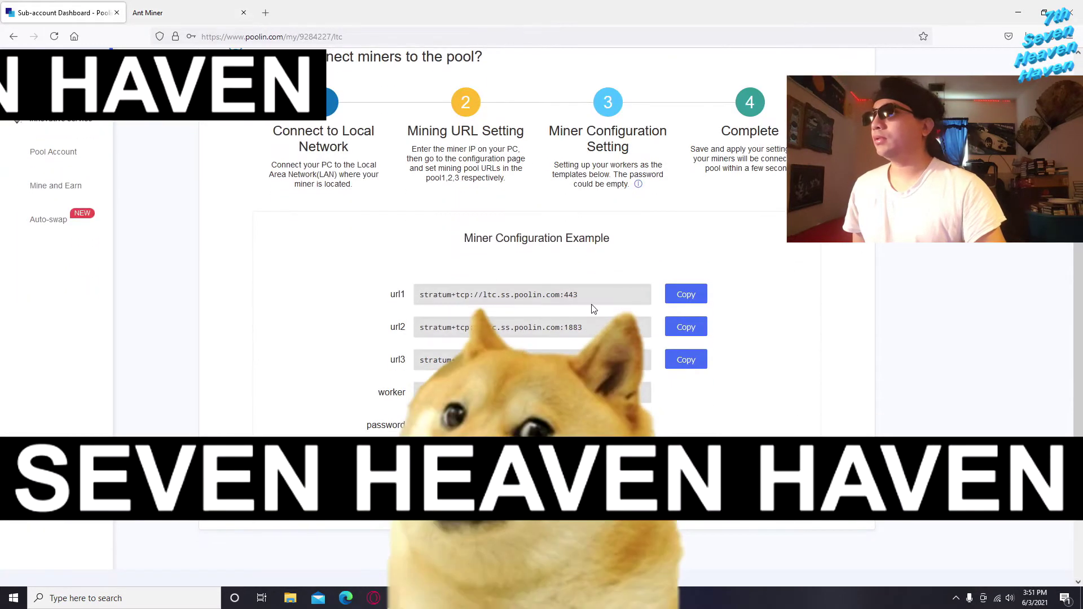
pyautogui.click(684, 294)
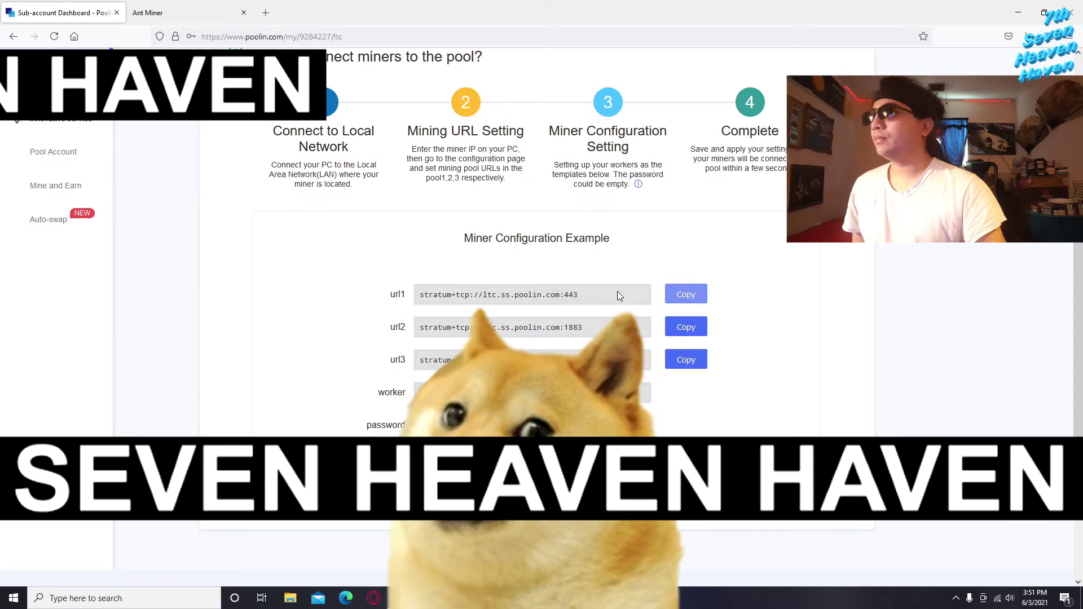
pyautogui.click(684, 294)
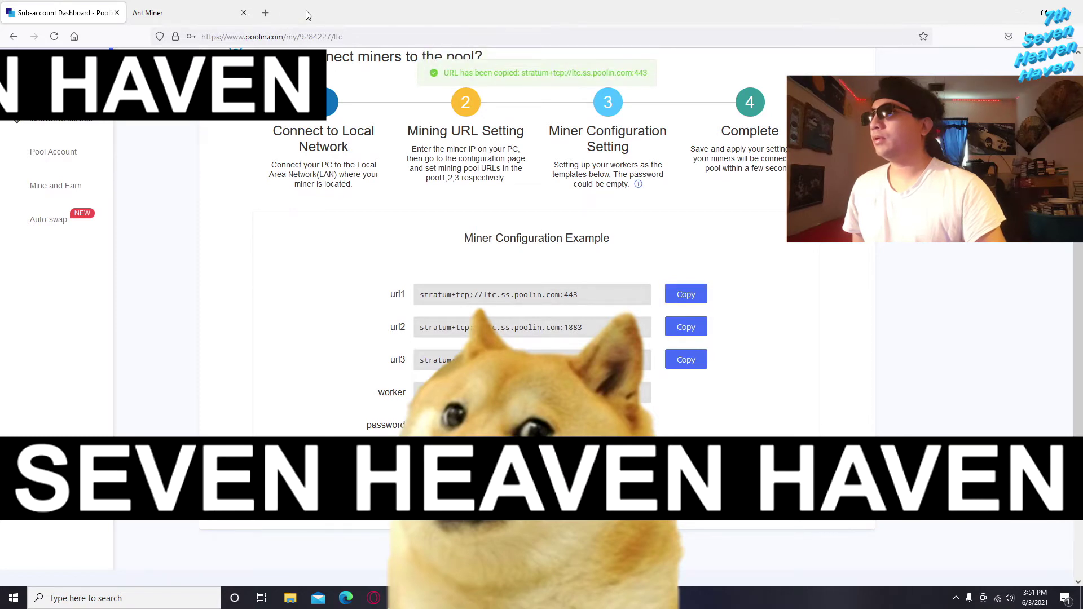
pyautogui.click(214, 12)
pyautogui.rightClick(550, 173)
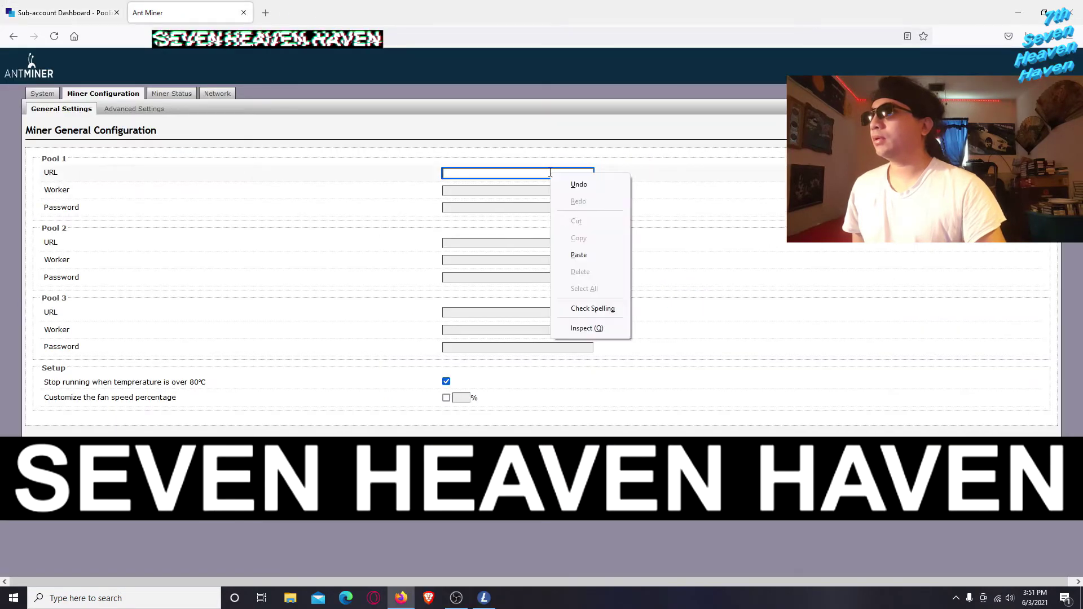
pyautogui.click(579, 254)
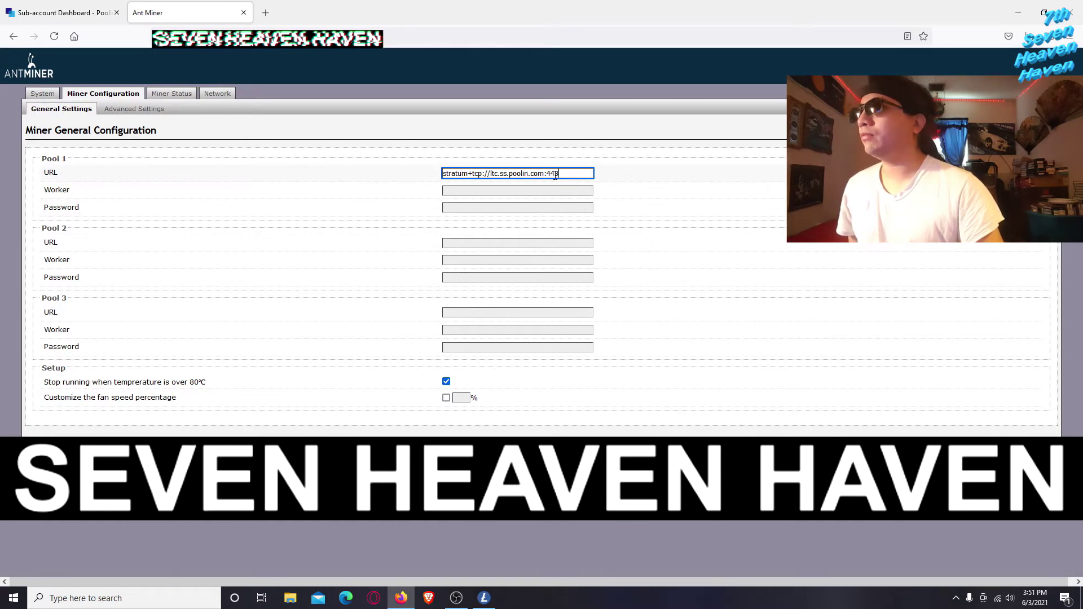
# - Copy the worker name from Poolin's Miner Configuration Example for the Antminer's Pool 1 Worker field
pyautogui.click(62, 12)
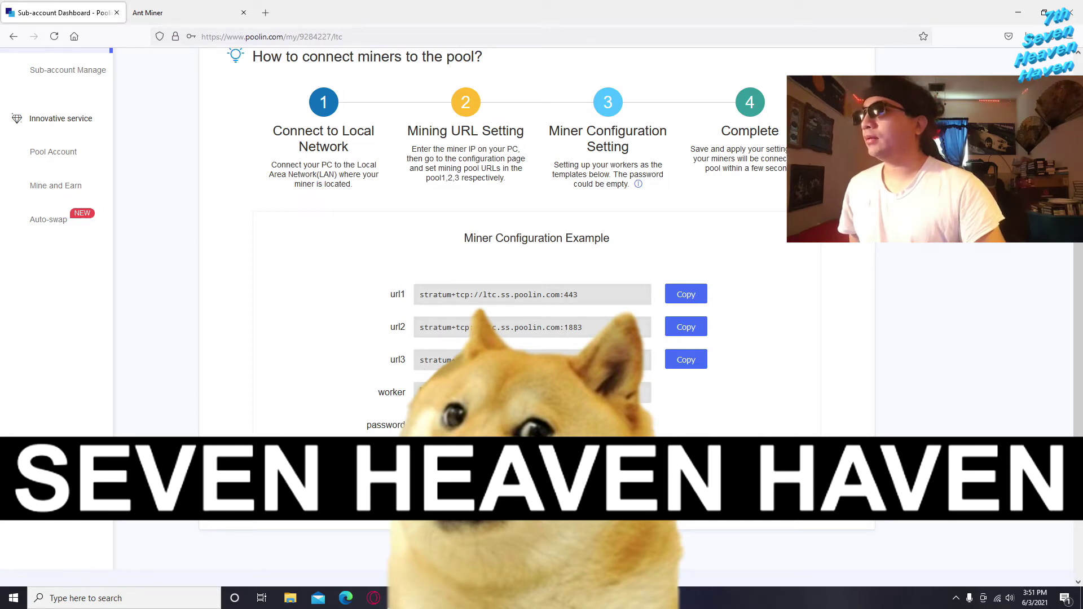
pyautogui.click(188, 4)
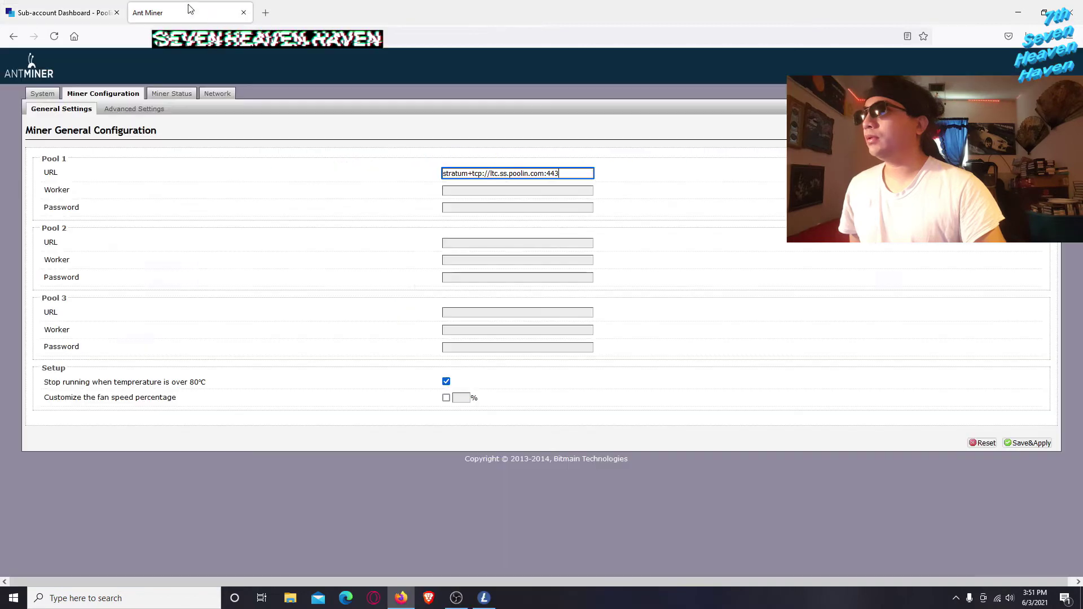
pyautogui.rightClick(499, 200)
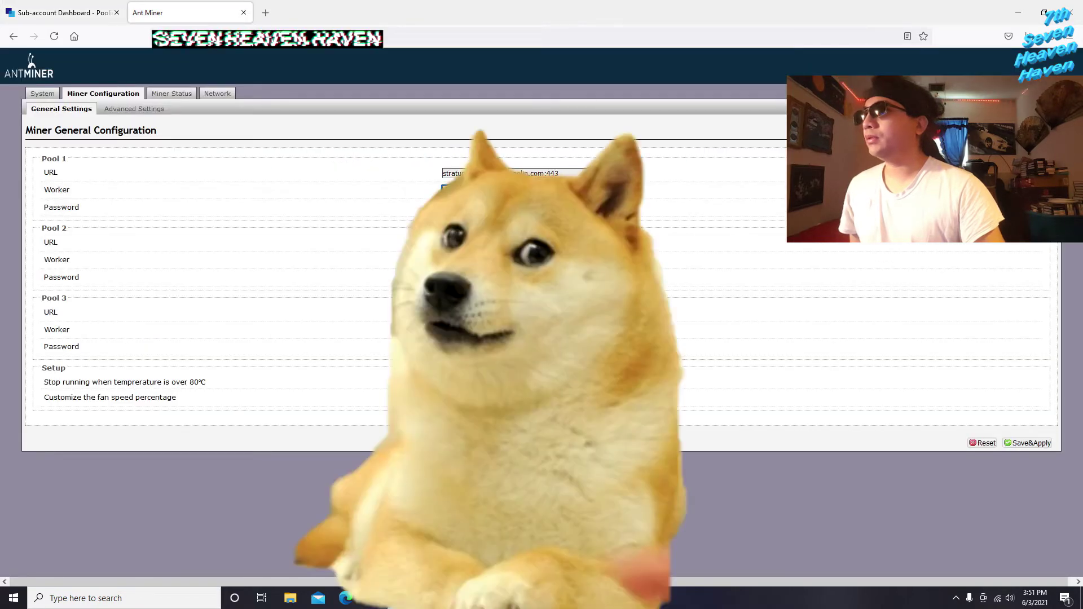
pyautogui.click(62, 12)
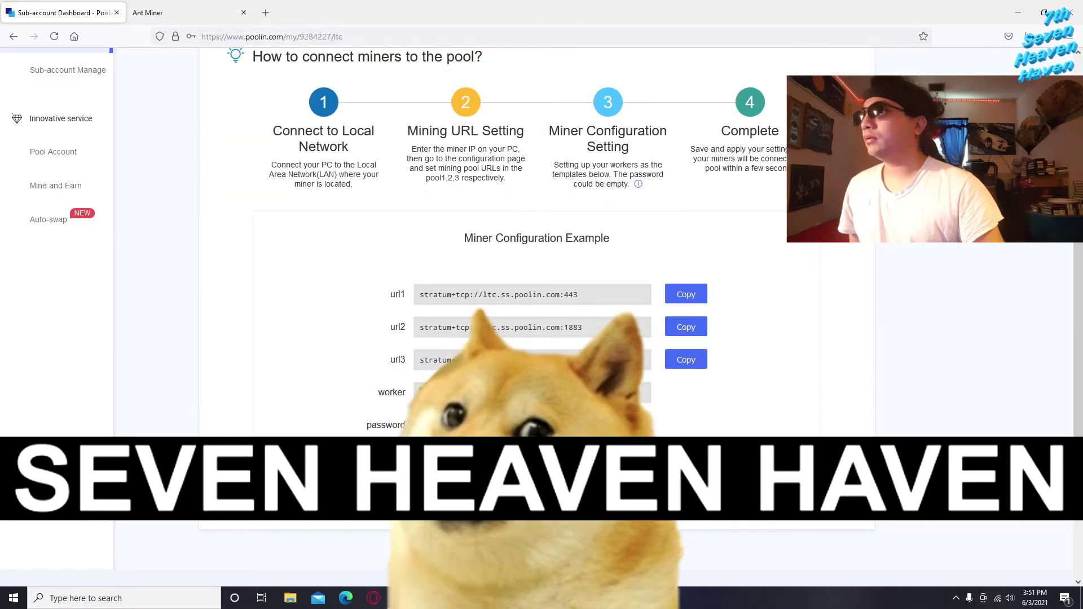
pyautogui.rightClick(431, 240)
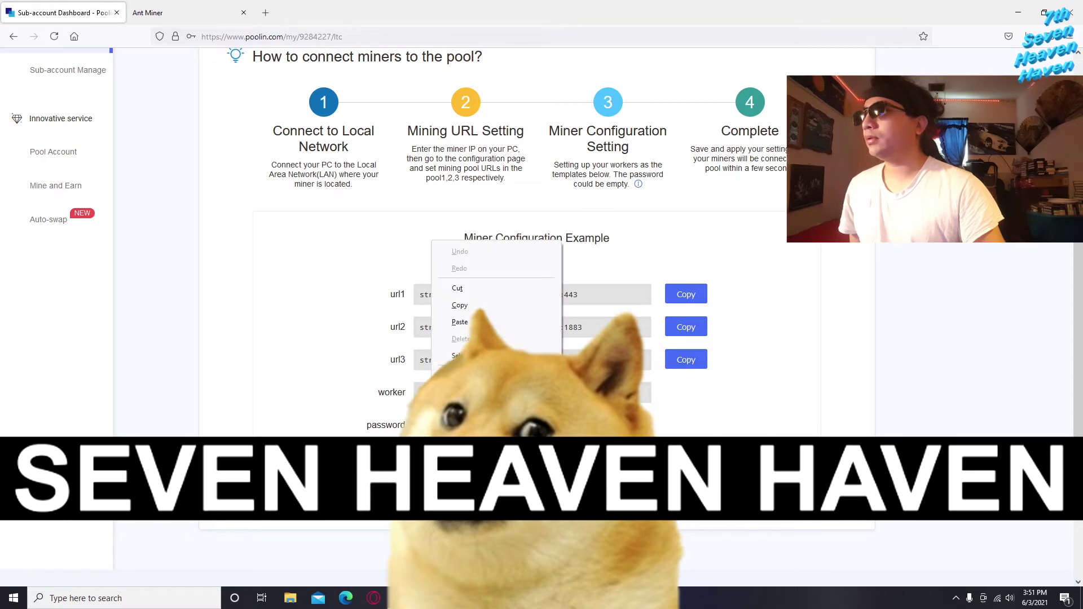
pyautogui.click(451, 311)
pyautogui.hotkey('ctrl', 'Tab')
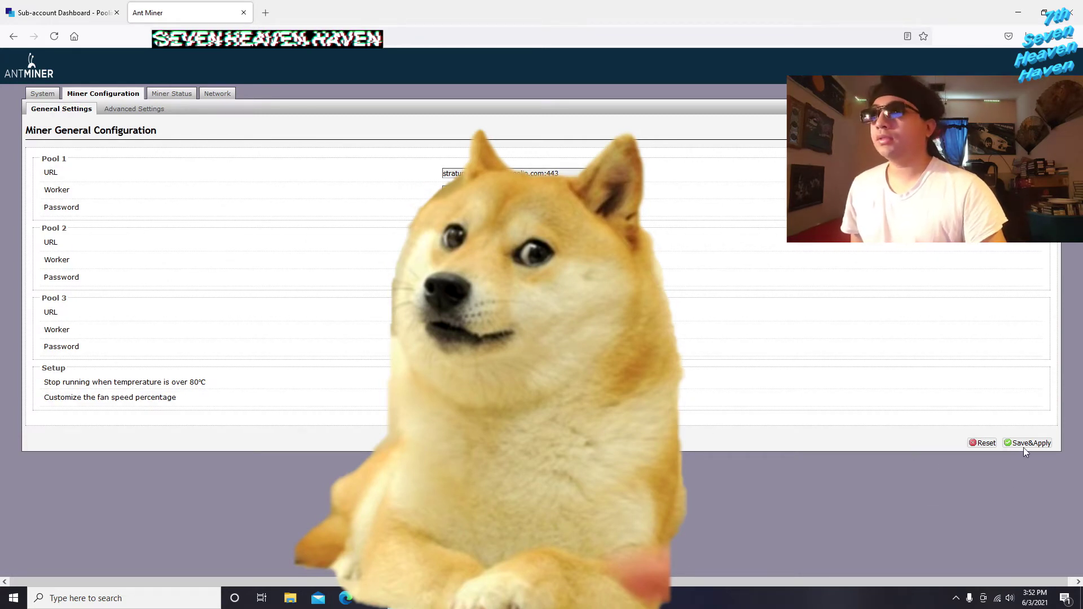
# - Return to the Poolin sub-account page and switch to the other existing LTC sub-account in the sub-account list
pyautogui.click(79, 11)
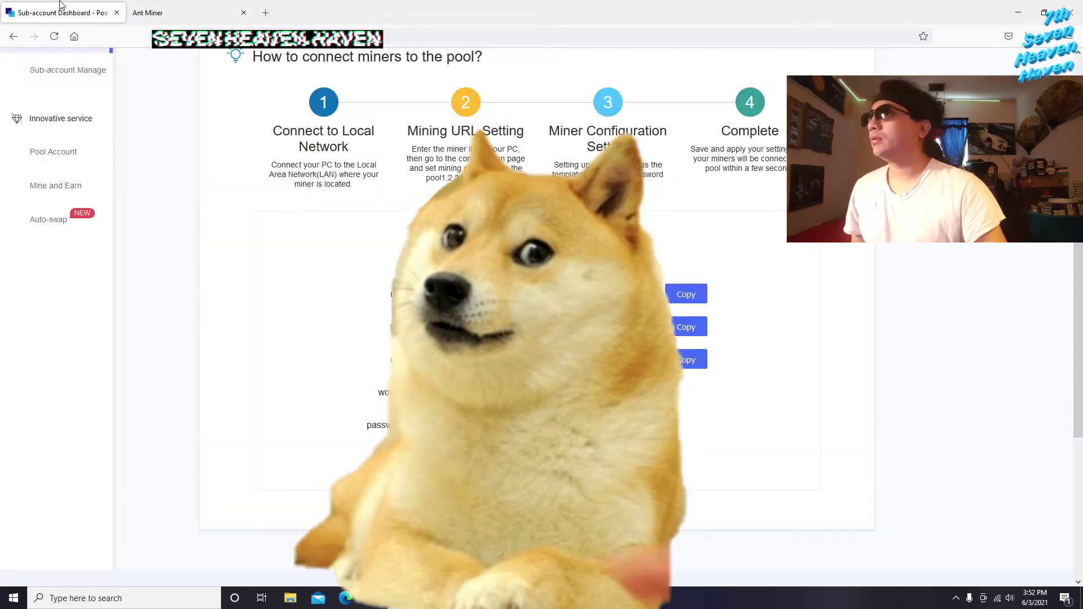
pyautogui.scroll(2, 367, 278)
pyautogui.scroll(-6, 367, 277)
pyautogui.scroll(6, 367, 277)
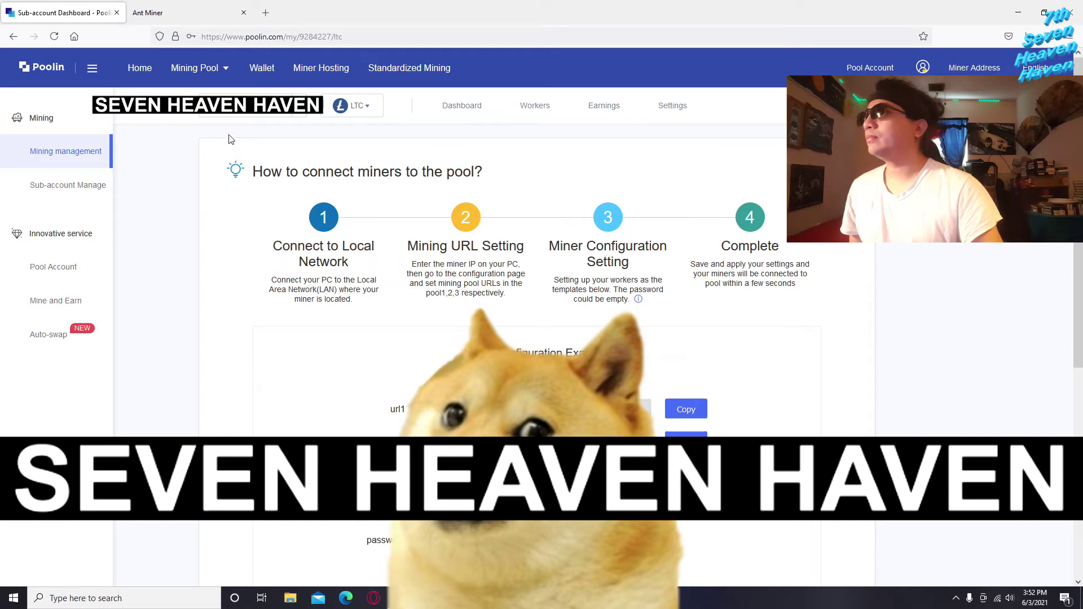
pyautogui.click(300, 114)
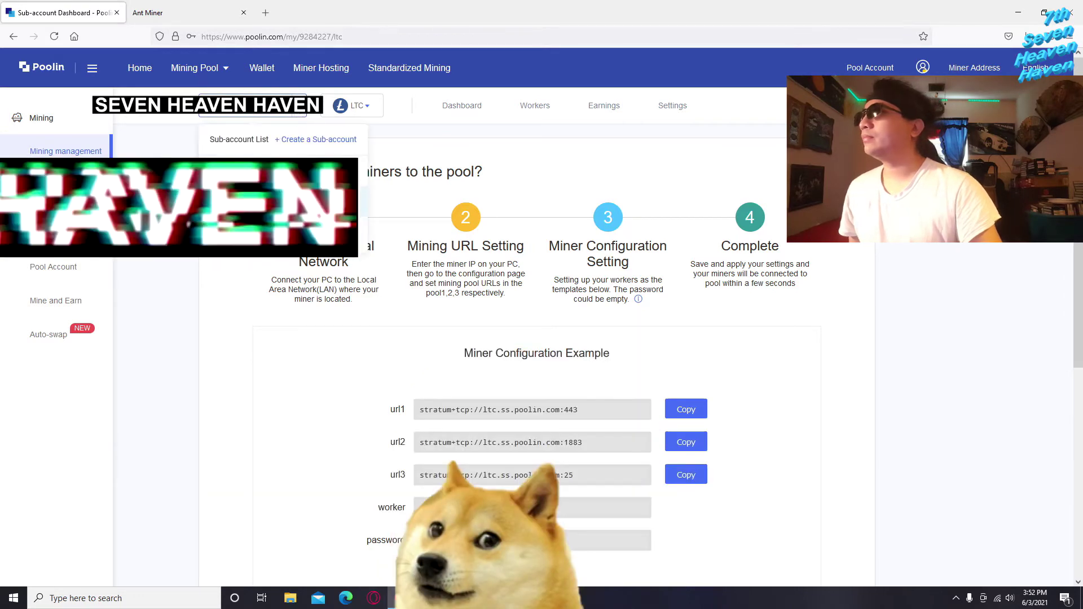
pyautogui.click(254, 166)
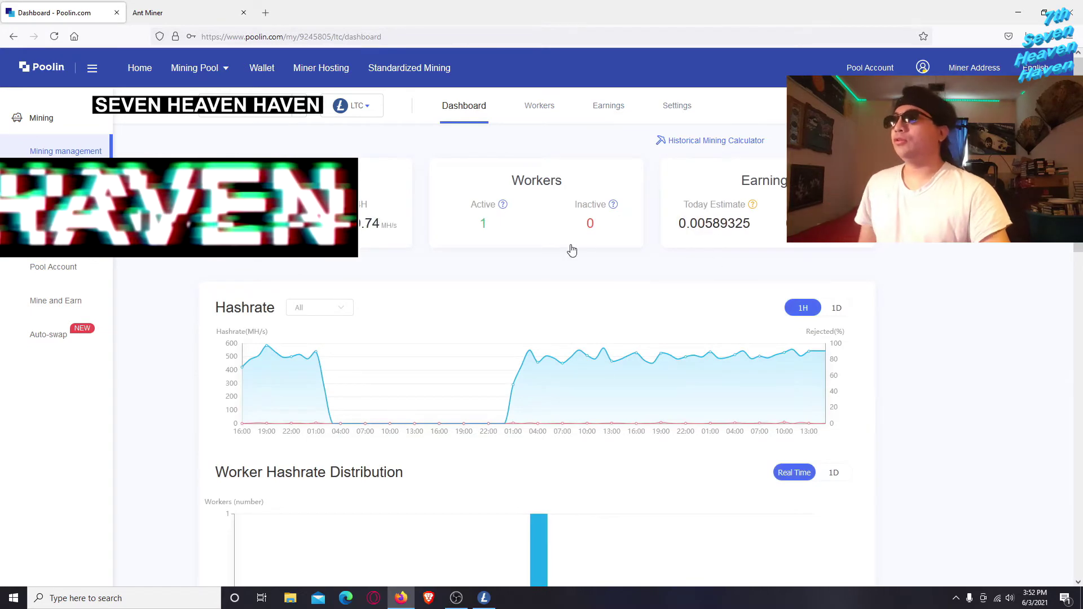
# - Examine the sub-account's hashrate dashboard, workers overview and LTC earnings history
pyautogui.scroll(-3, 573, 249)
pyautogui.scroll(3, 573, 249)
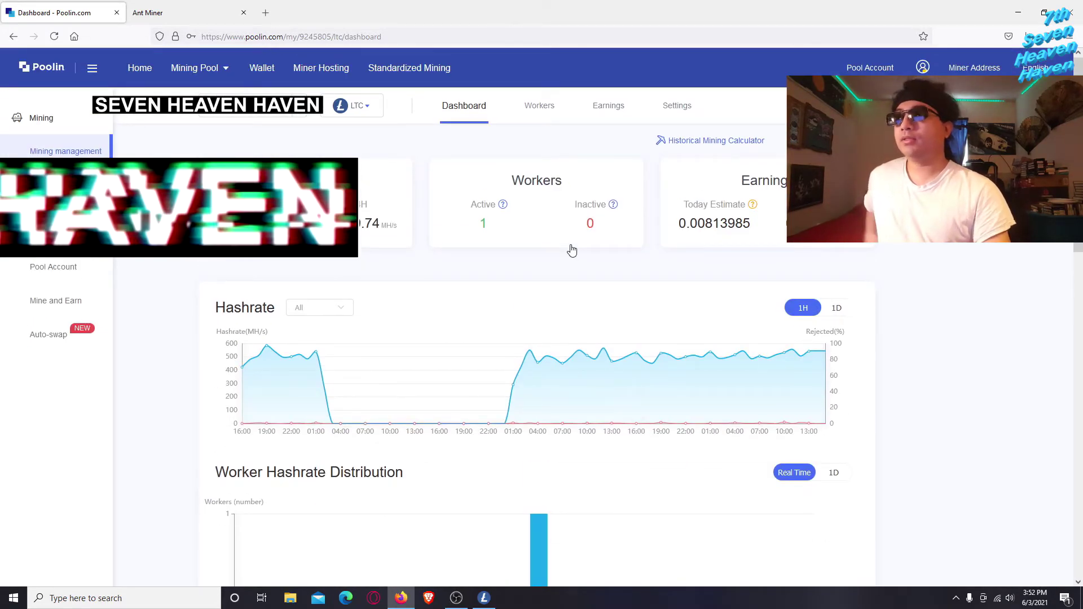
pyautogui.click(538, 106)
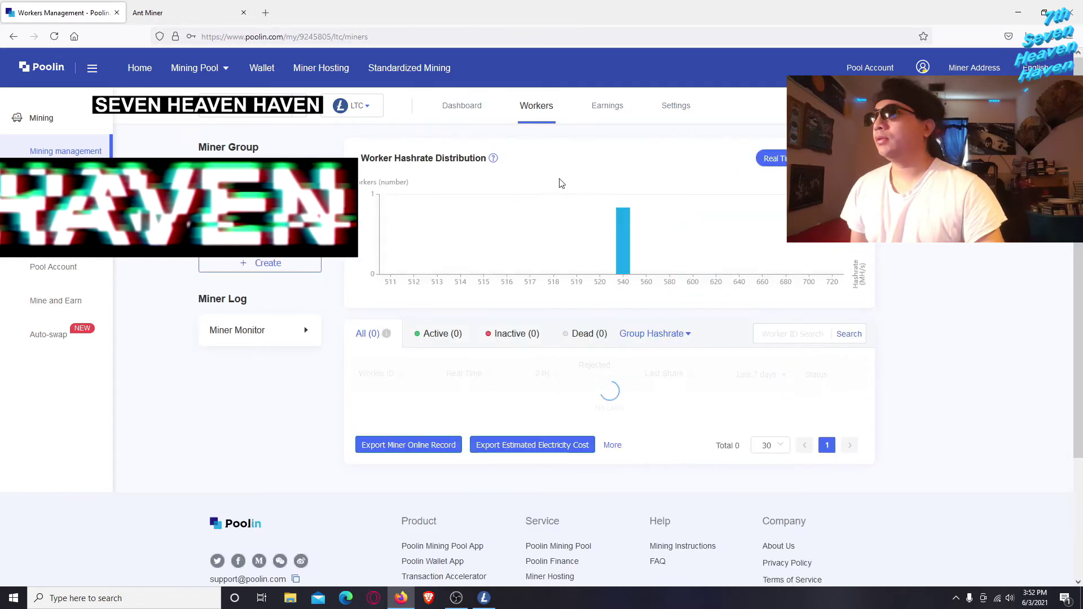
pyautogui.click(606, 123)
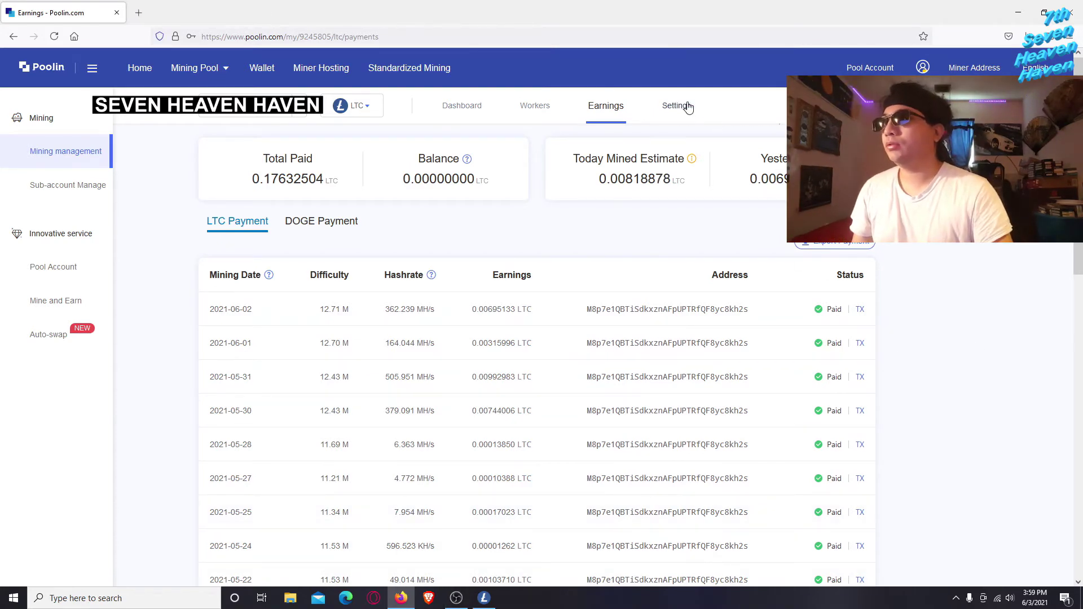
# - Open the sub-account settings and examine the LTC withdrawal address and the form for setting a new one
pyautogui.click(671, 107)
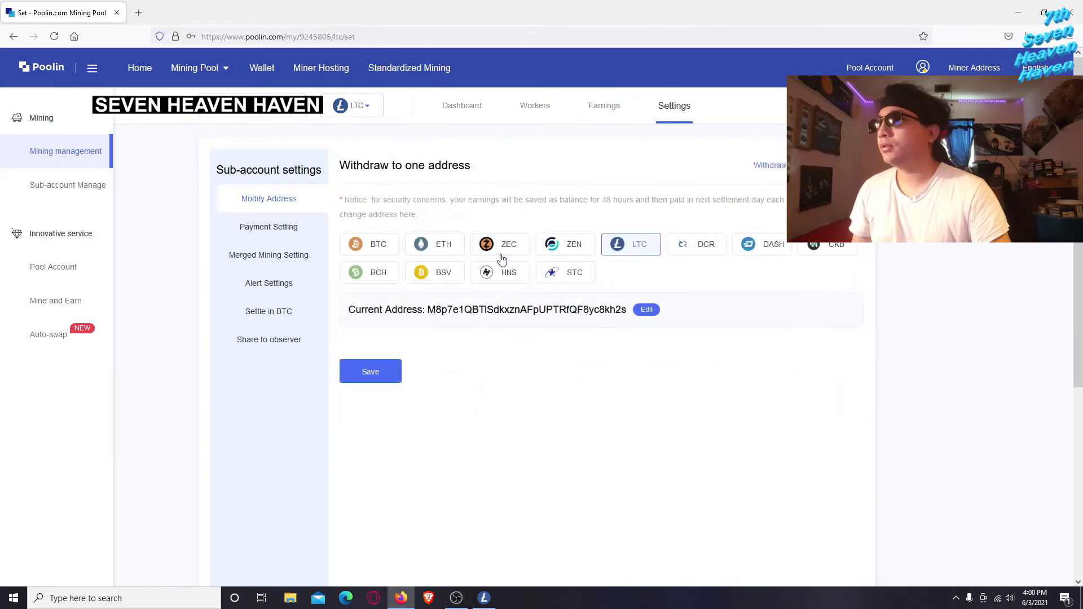
pyautogui.moveTo(428, 310); pyautogui.dragTo(563, 310)
pyautogui.click(599, 310)
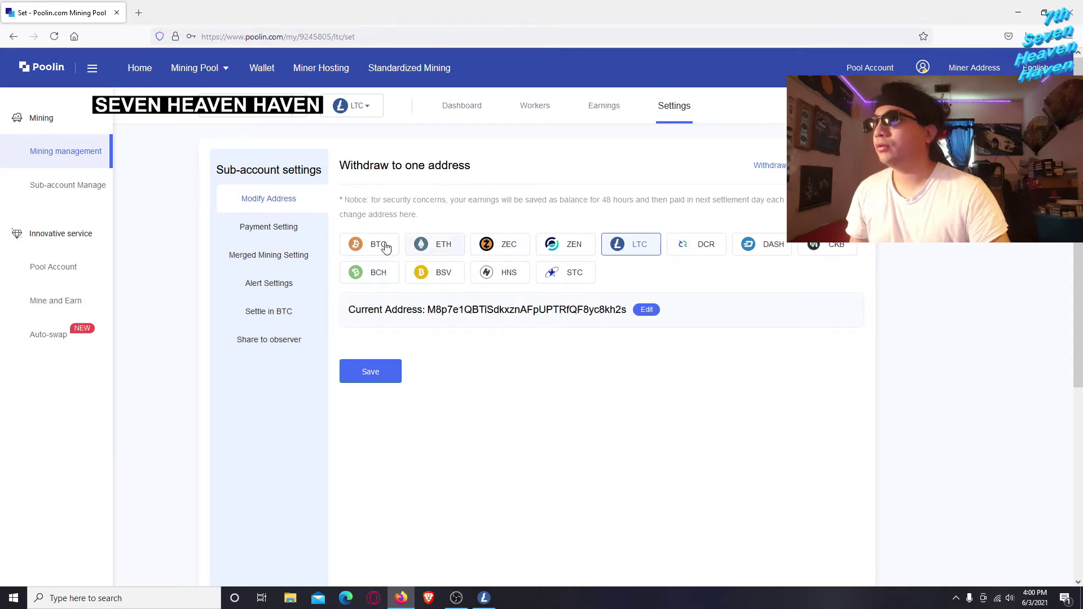
pyautogui.click(647, 309)
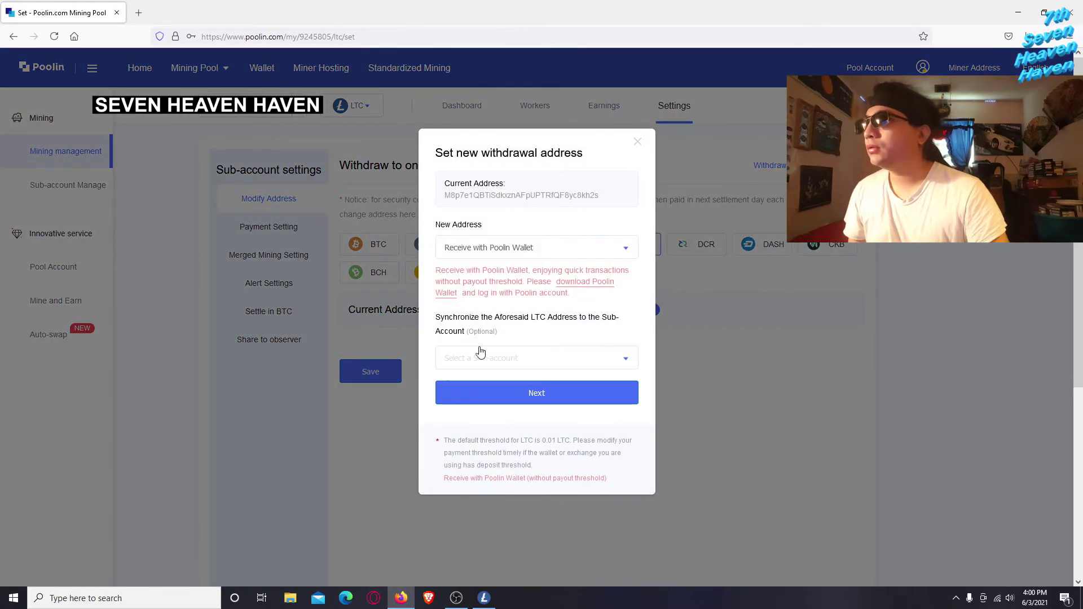
pyautogui.doubleClick(487, 196)
pyautogui.click(525, 262)
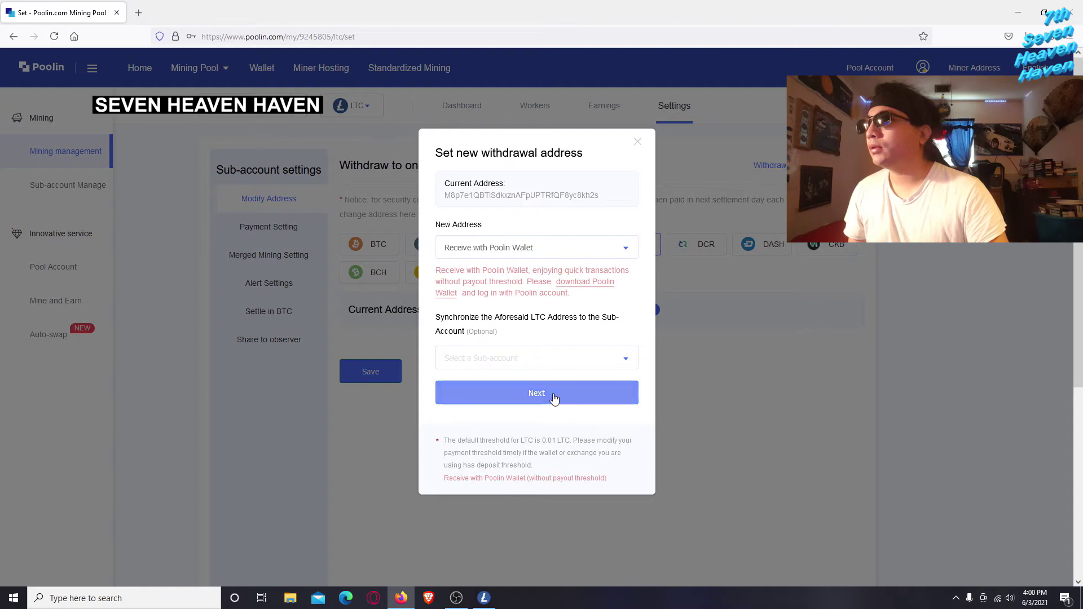
pyautogui.click(637, 142)
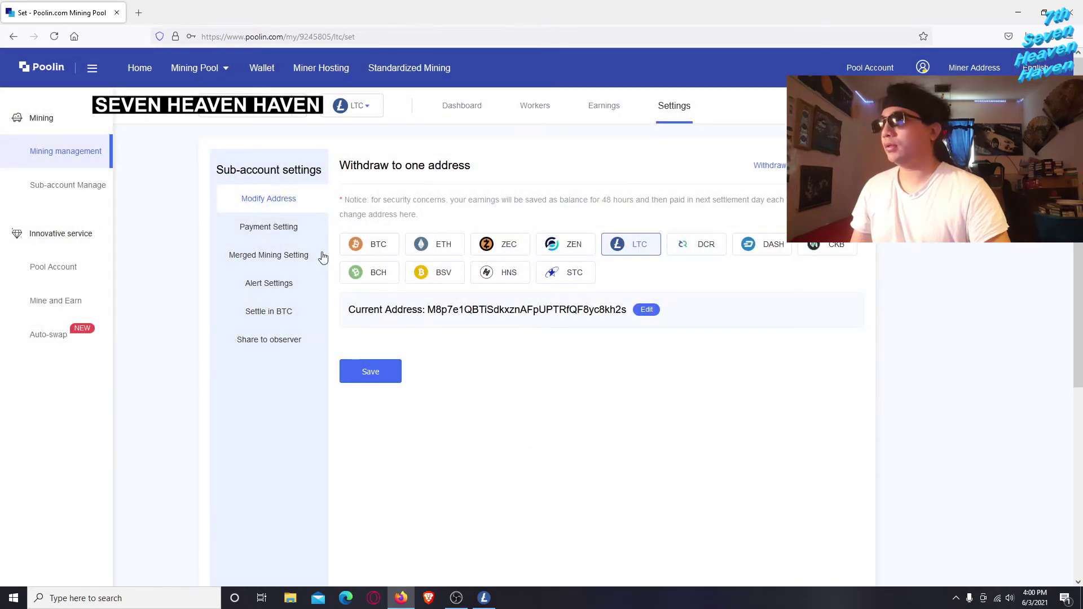
# - Review the LTC payment settings, including auto payment and the available payout thresholds
pyautogui.click(281, 236)
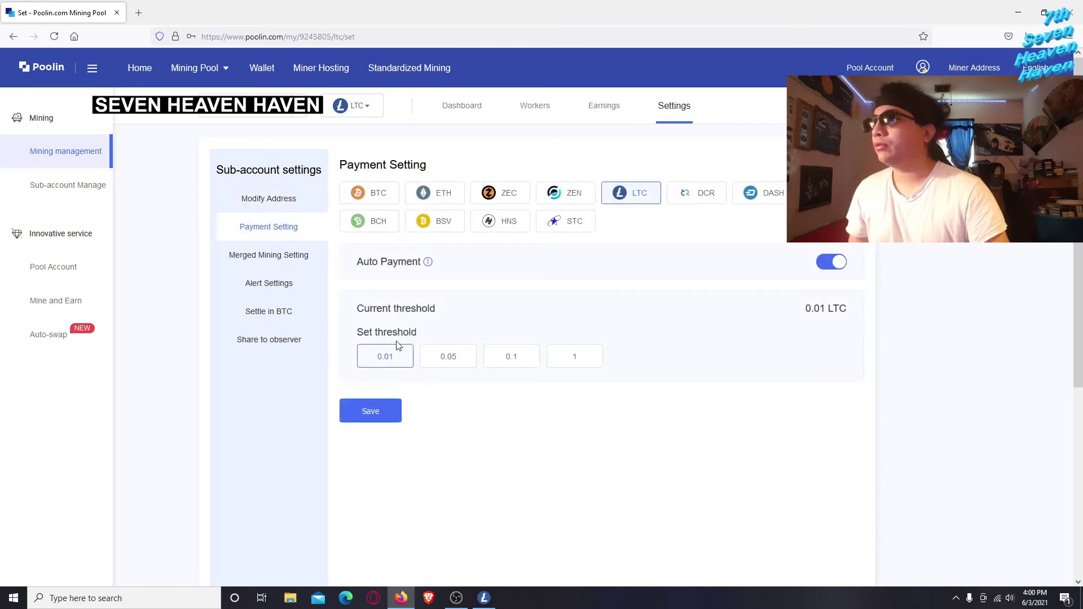
pyautogui.click(447, 362)
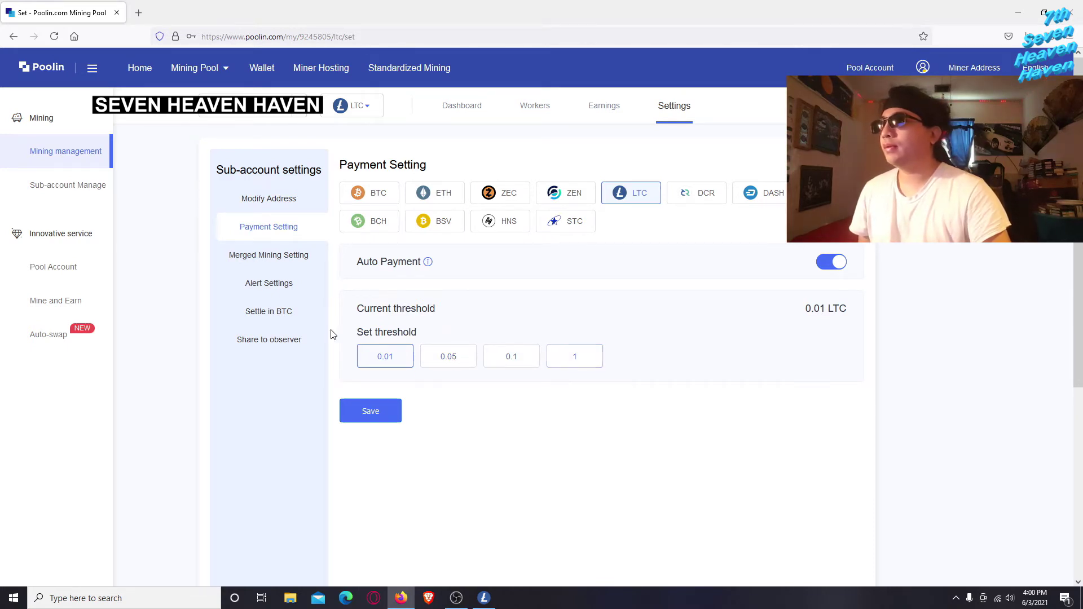
pyautogui.moveTo(427, 262)
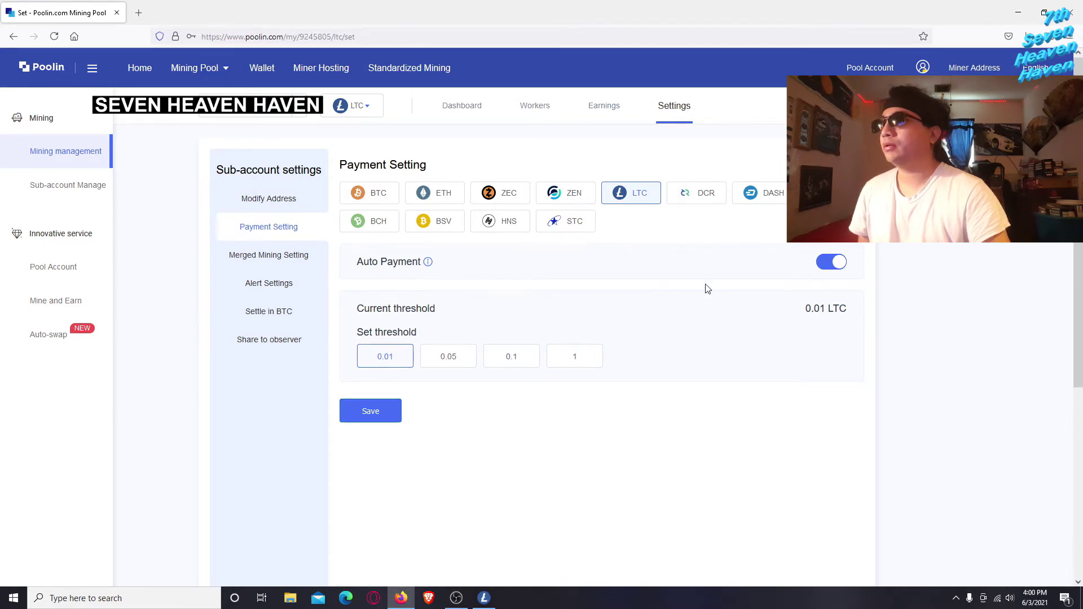
# - In the merged mining settings, switch DOGE merged mining off and on again and view the DOGE withdrawal address form
pyautogui.click(262, 259)
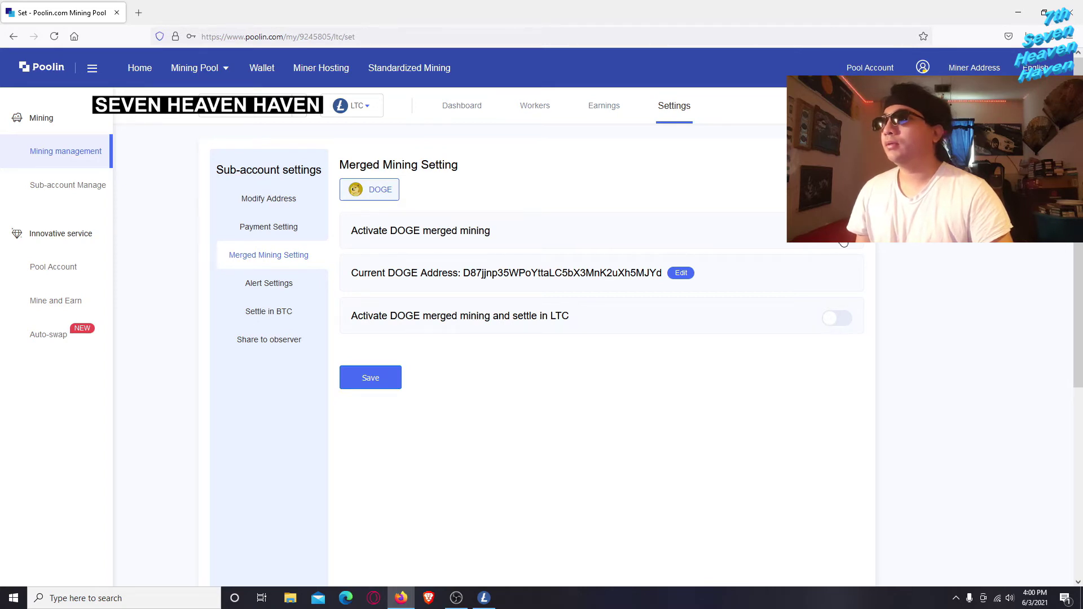
pyautogui.click(843, 244)
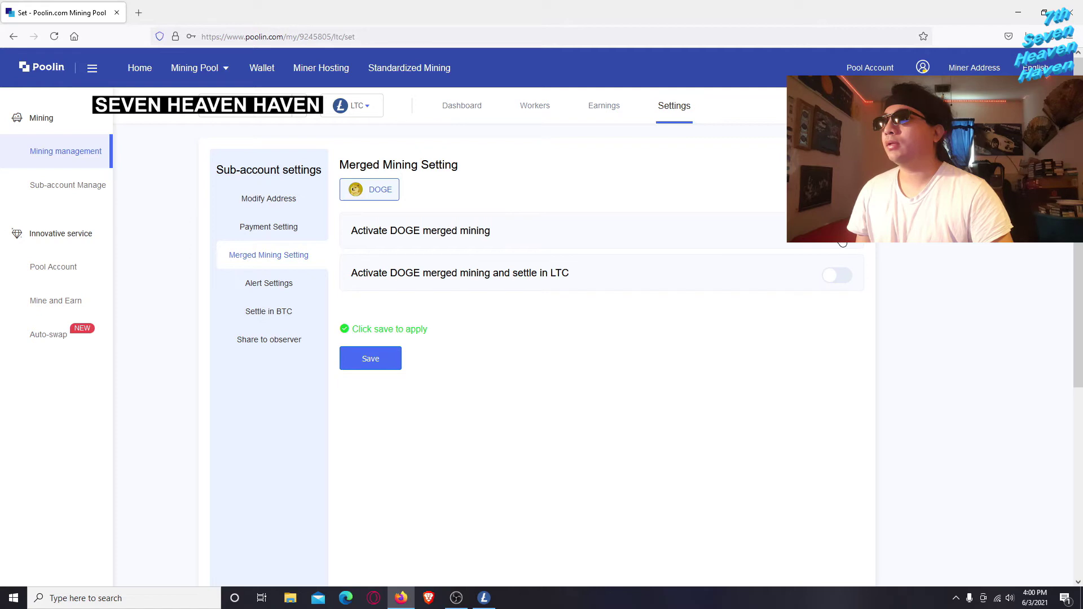
pyautogui.click(843, 242)
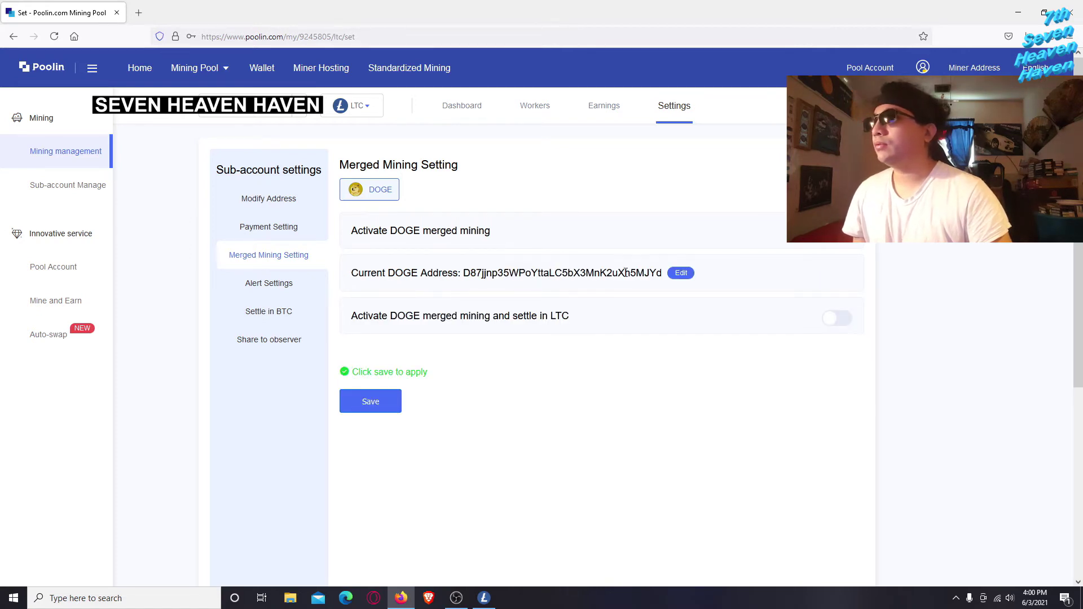
pyautogui.click(682, 273)
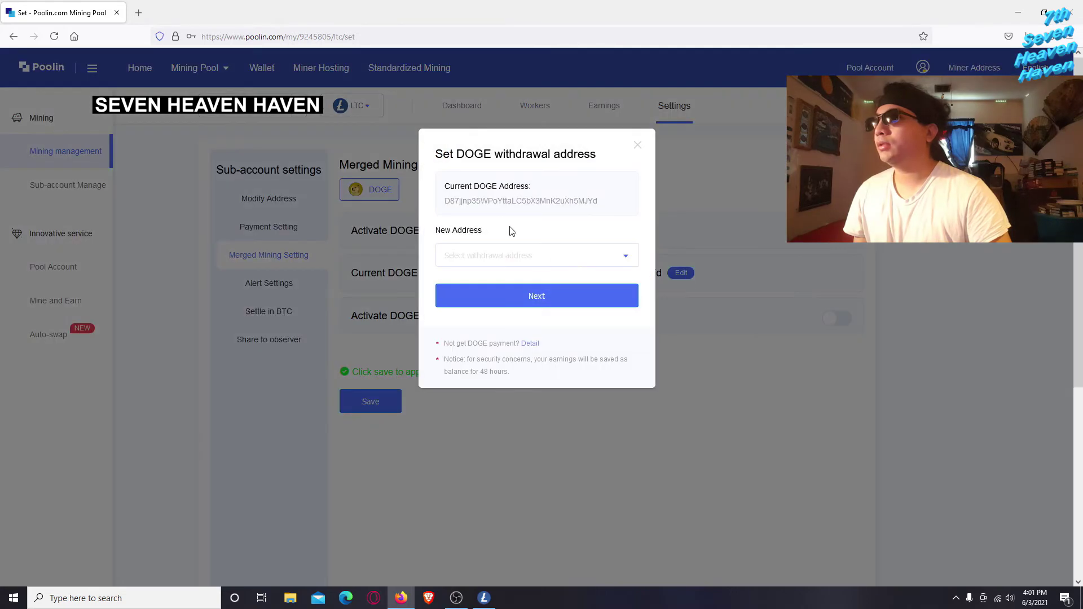
pyautogui.click(638, 146)
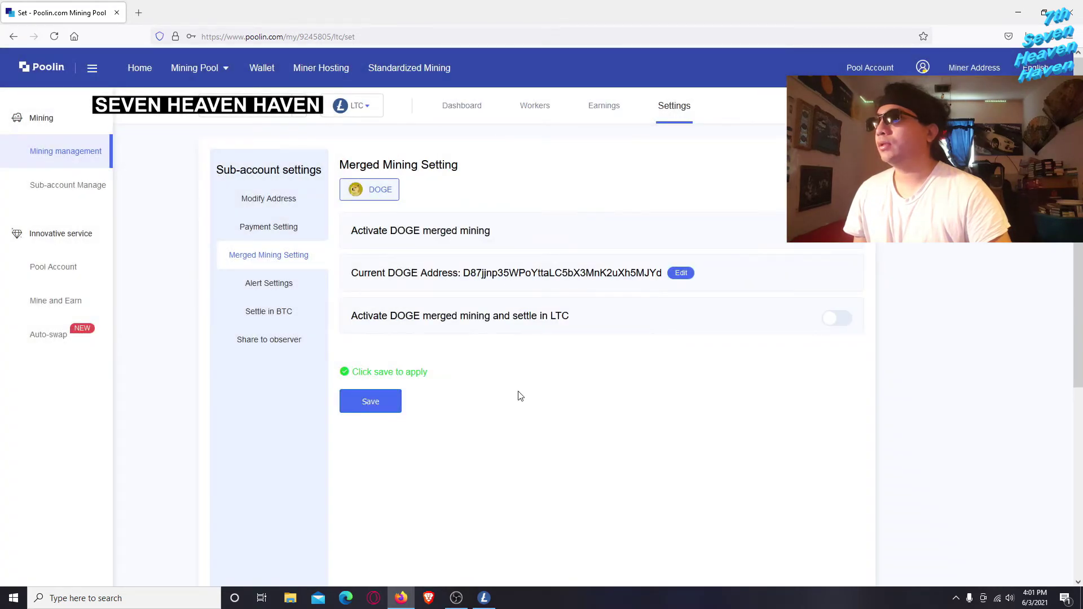
# - Launch the Dogecoin Core wallet from the desktop and return to Poolin's merged mining settings in Firefox
pyautogui.moveTo(404, 600)
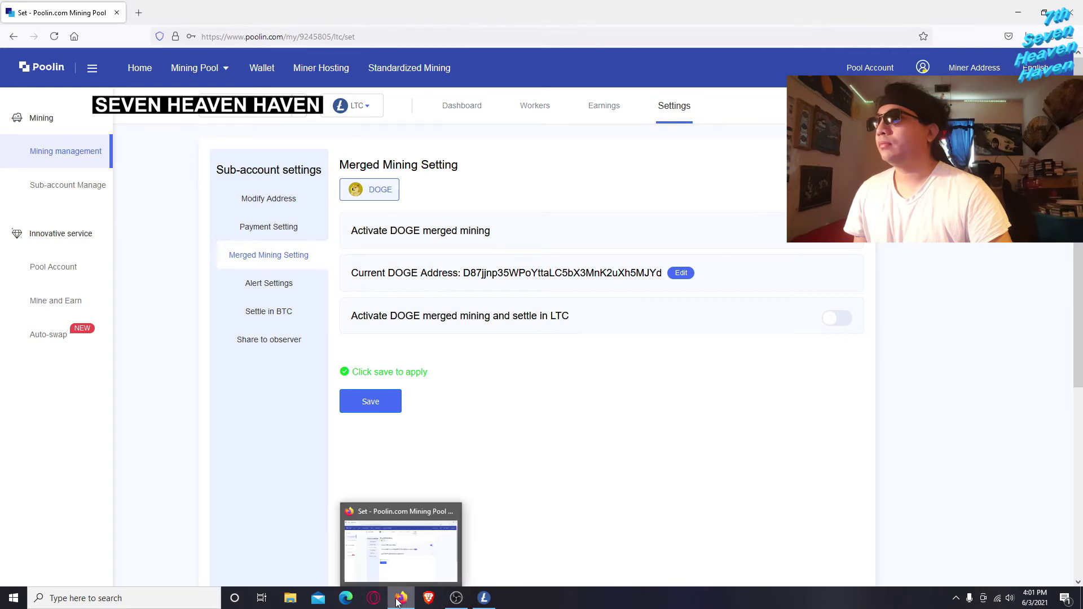
pyautogui.click(404, 600)
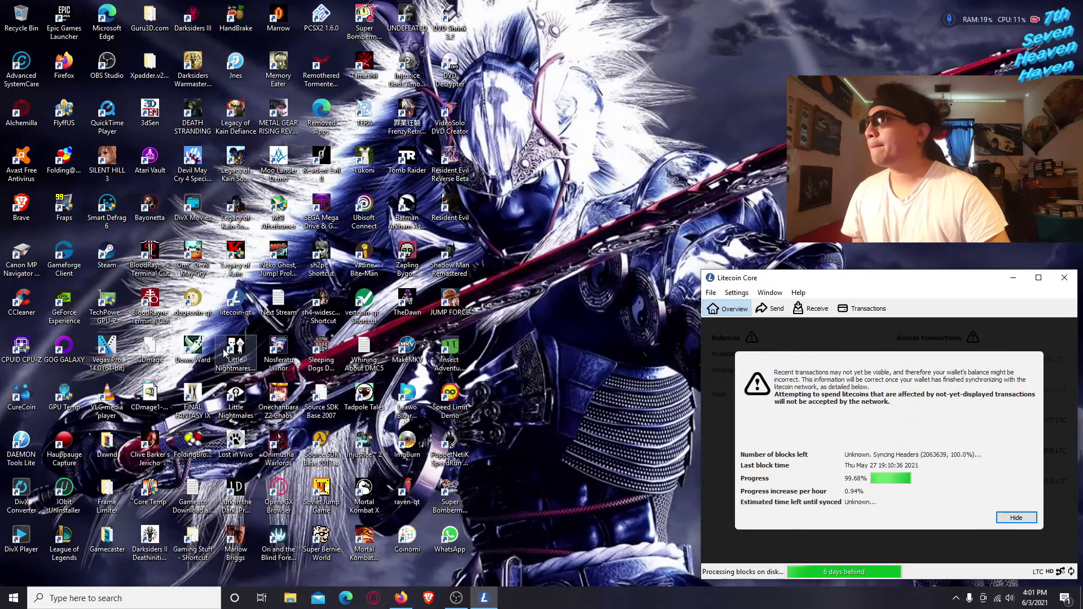
pyautogui.doubleClick(194, 309)
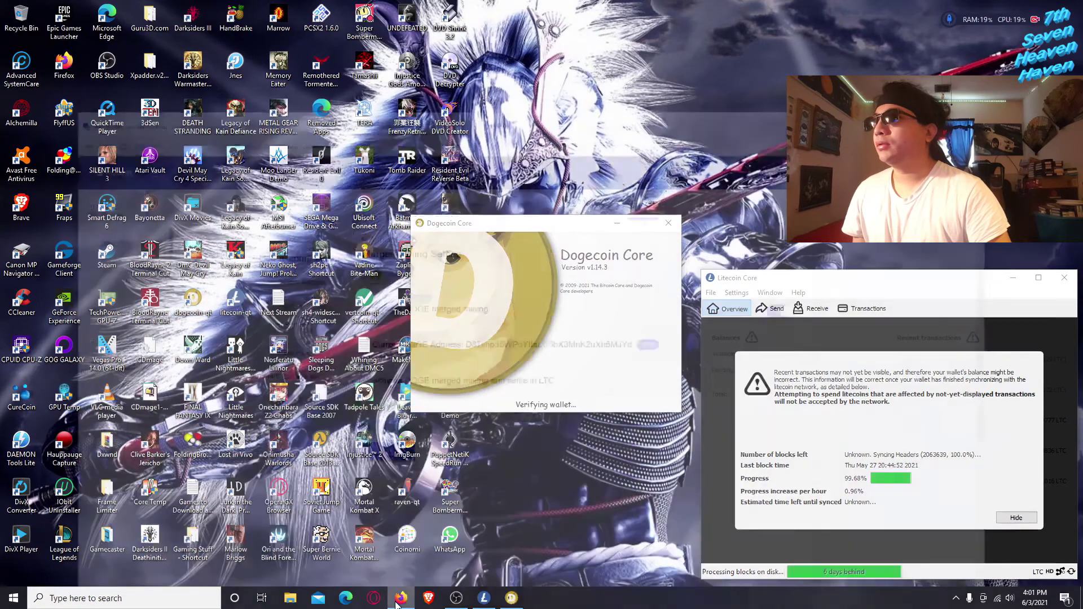
pyautogui.click(399, 599)
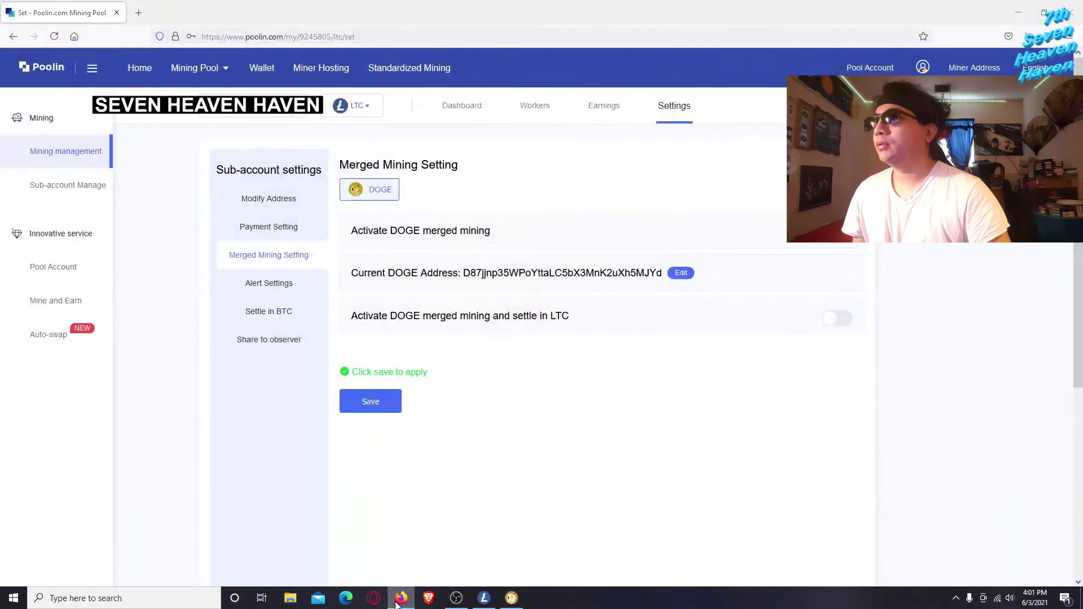
pyautogui.click(399, 599)
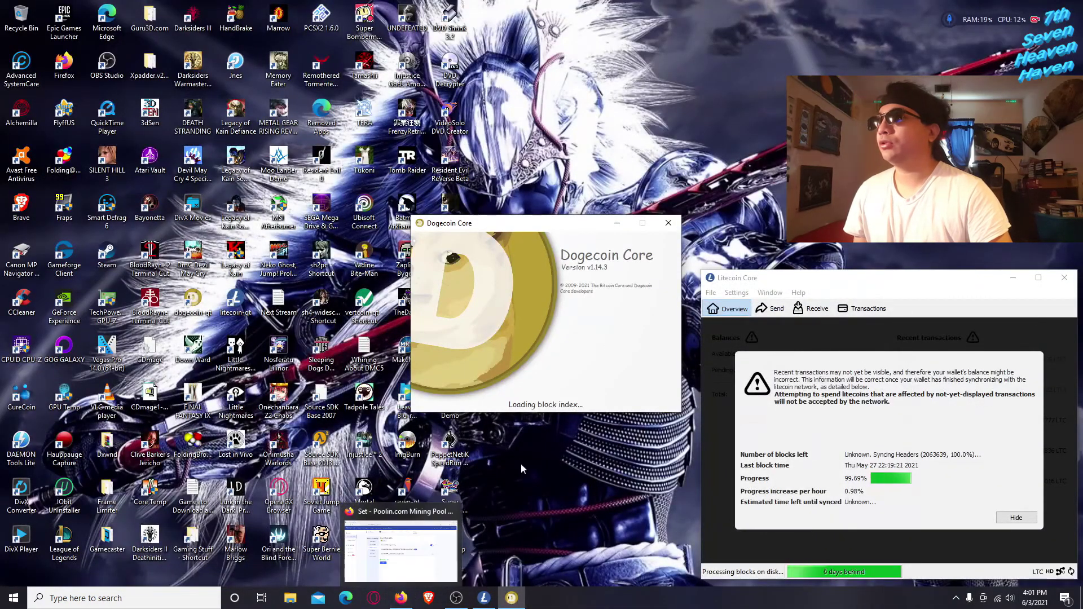
pyautogui.click(401, 598)
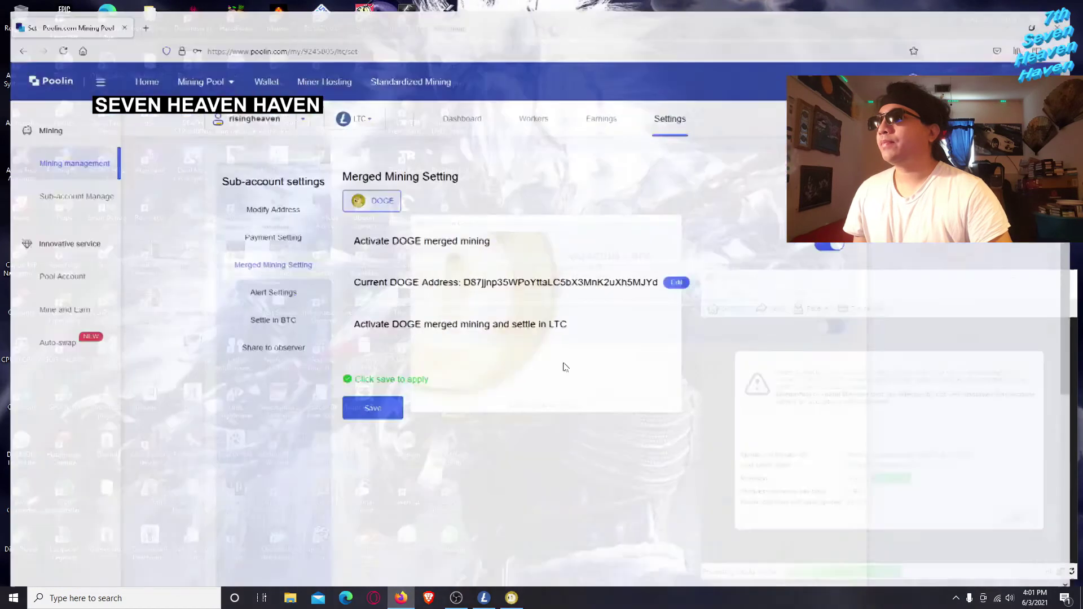
# - Check the current DOGE payout address and save the merged mining settings
pyautogui.moveTo(463, 271); pyautogui.dragTo(659, 274)
pyautogui.click(625, 357)
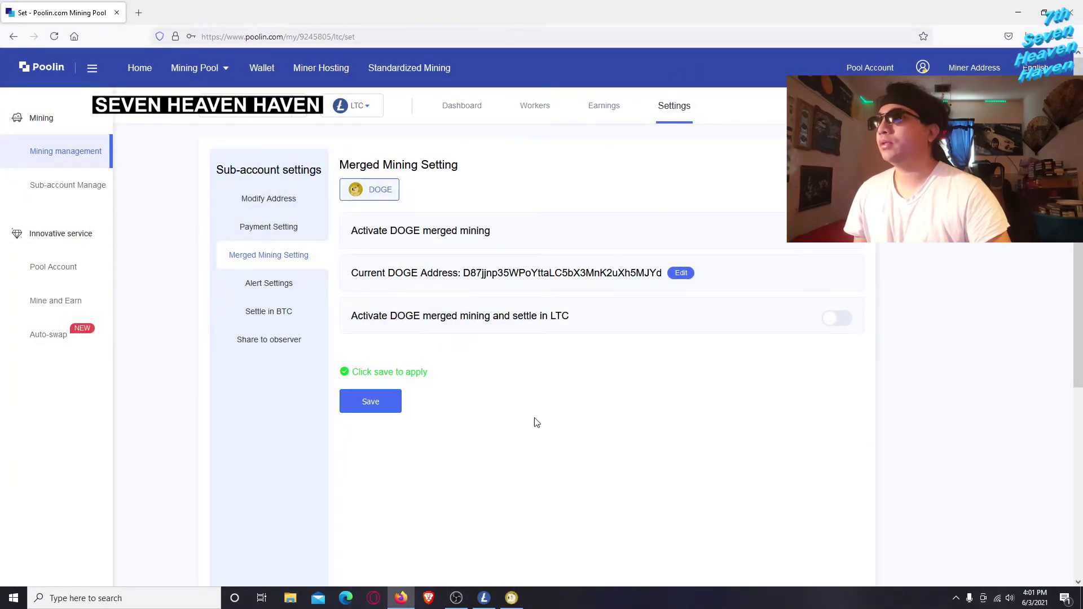
pyautogui.click(370, 402)
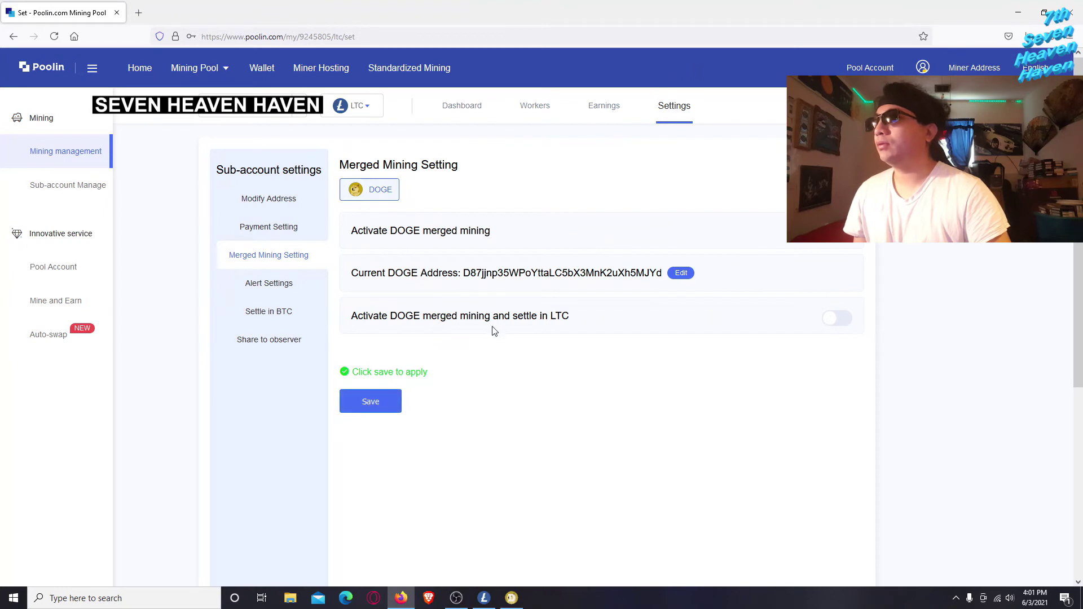
pyautogui.click(280, 286)
pyautogui.click(296, 260)
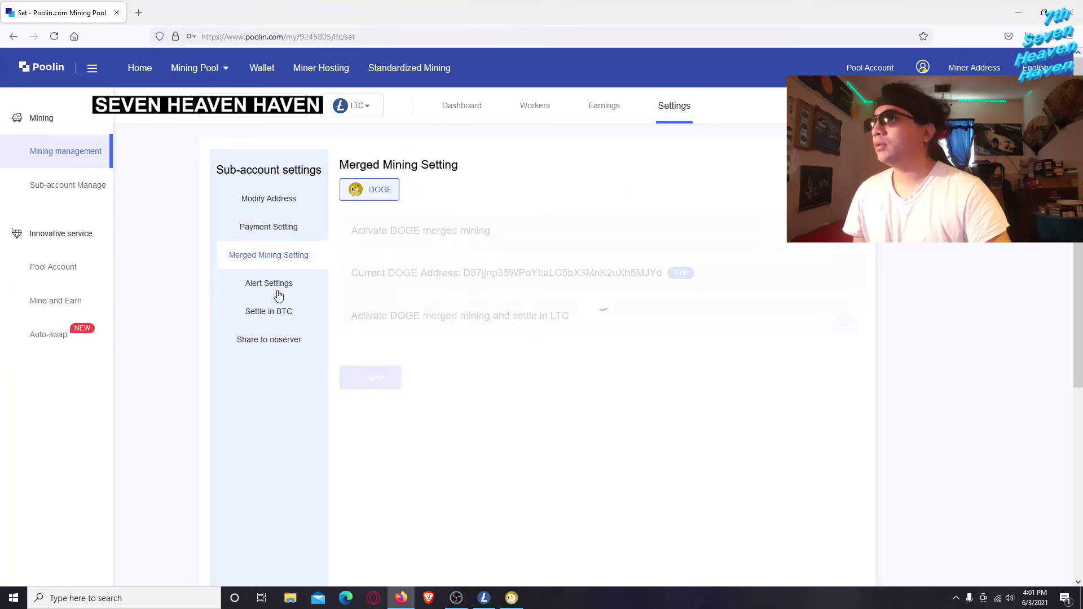
# - Review the sub-account's alert, Settle in BTC and observer sharing settings, and return to the merged mining settings
pyautogui.click(278, 287)
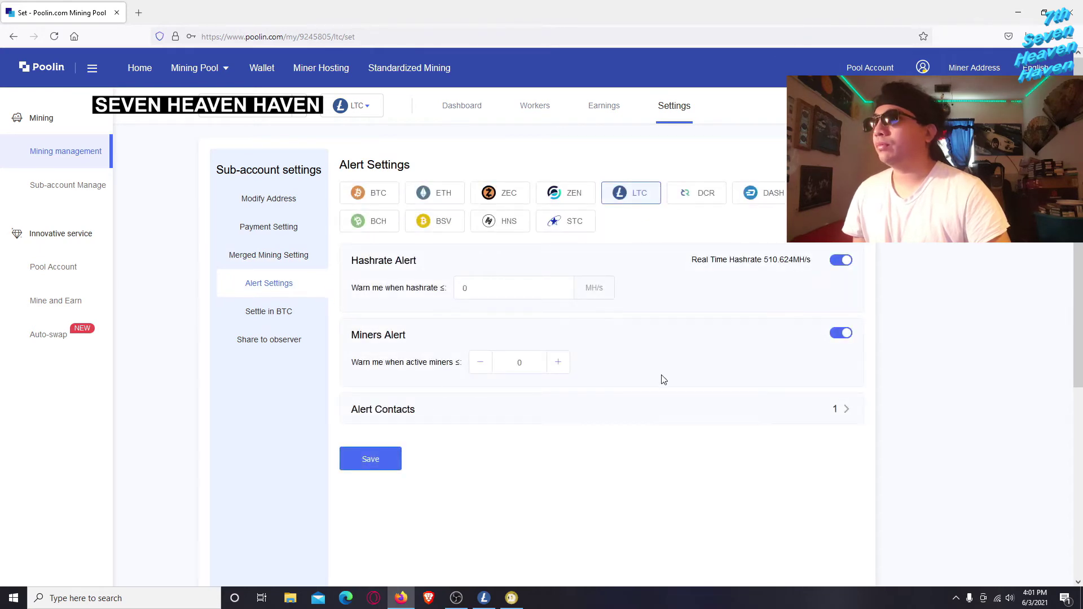
pyautogui.click(273, 314)
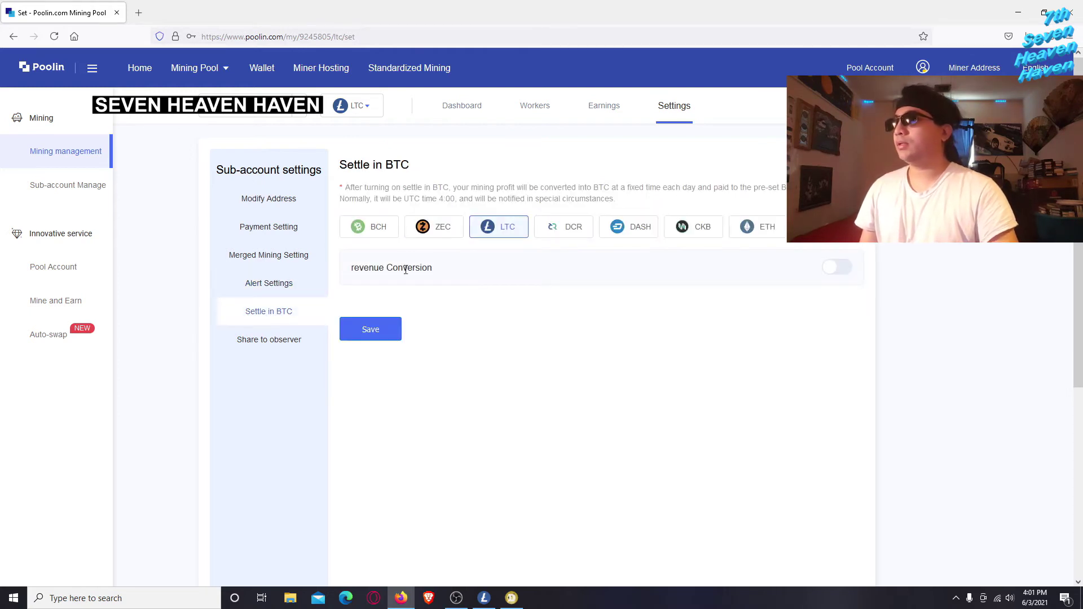
pyautogui.click(276, 340)
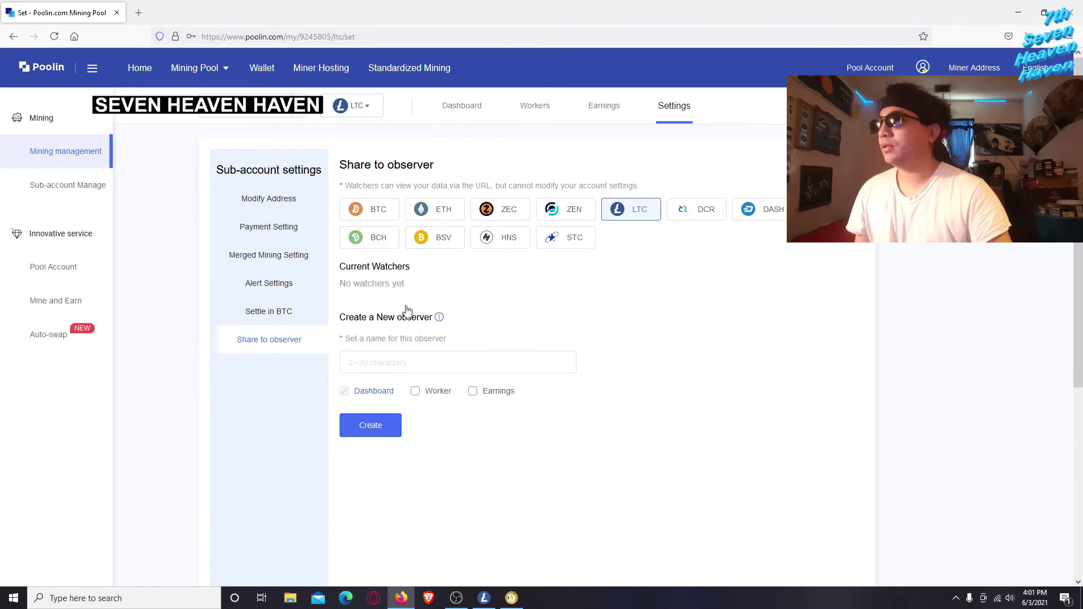
pyautogui.click(285, 256)
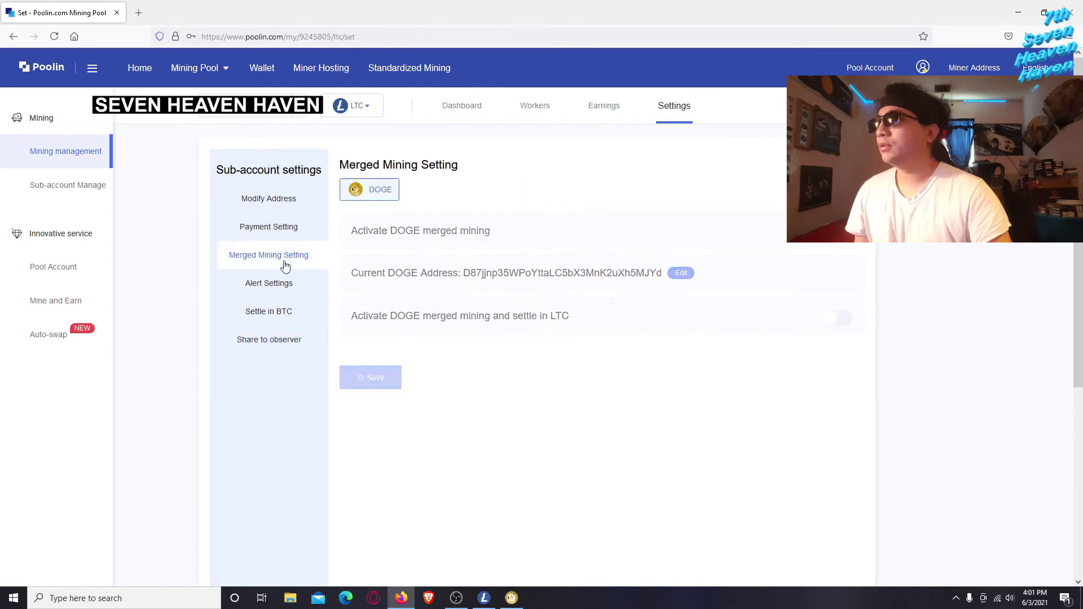
# - Check Dogecoin Core's loading progress and highlight the current DOGE payout address in Poolin's merged mining settings
pyautogui.click(512, 599)
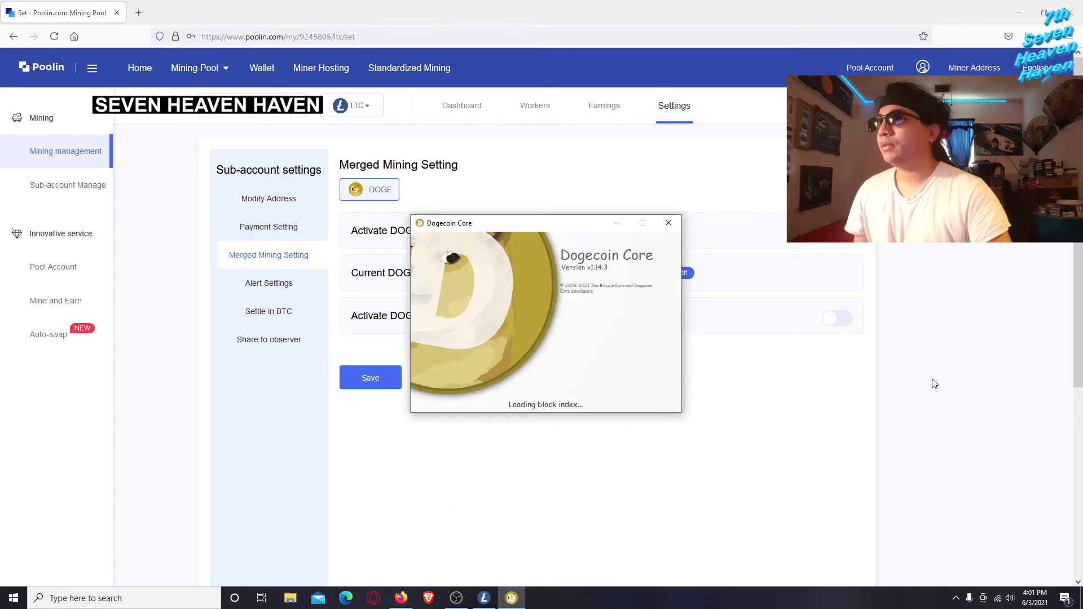
pyautogui.click(961, 328)
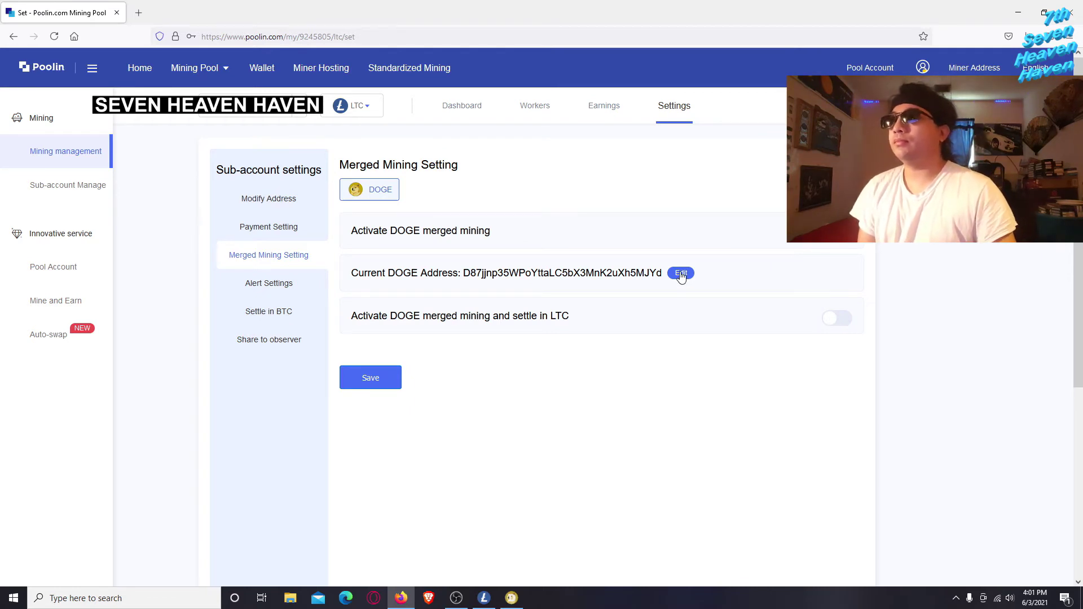
pyautogui.click(520, 596)
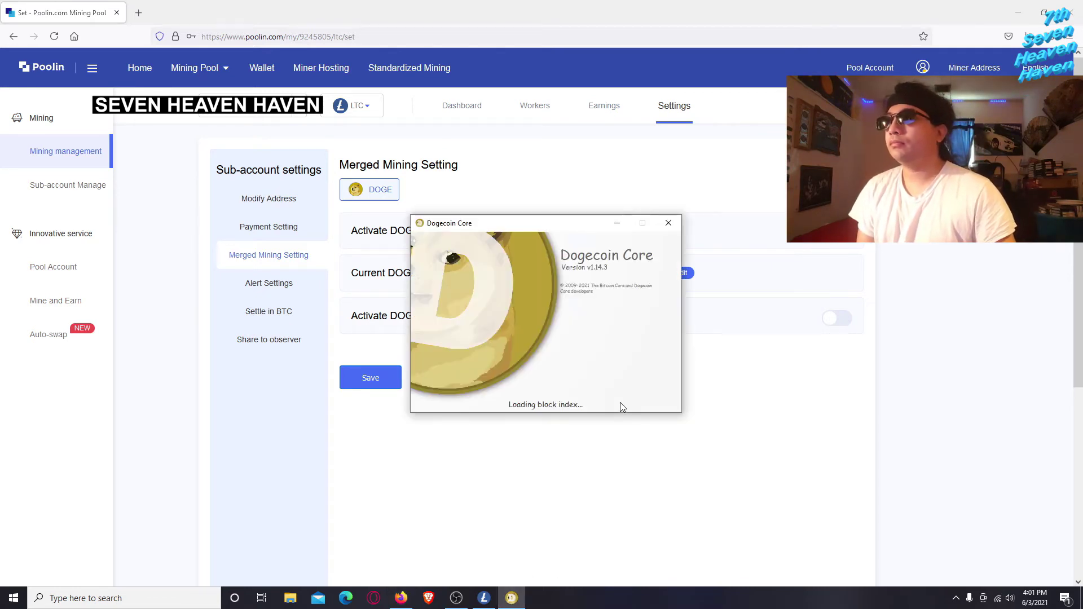
pyautogui.click(881, 401)
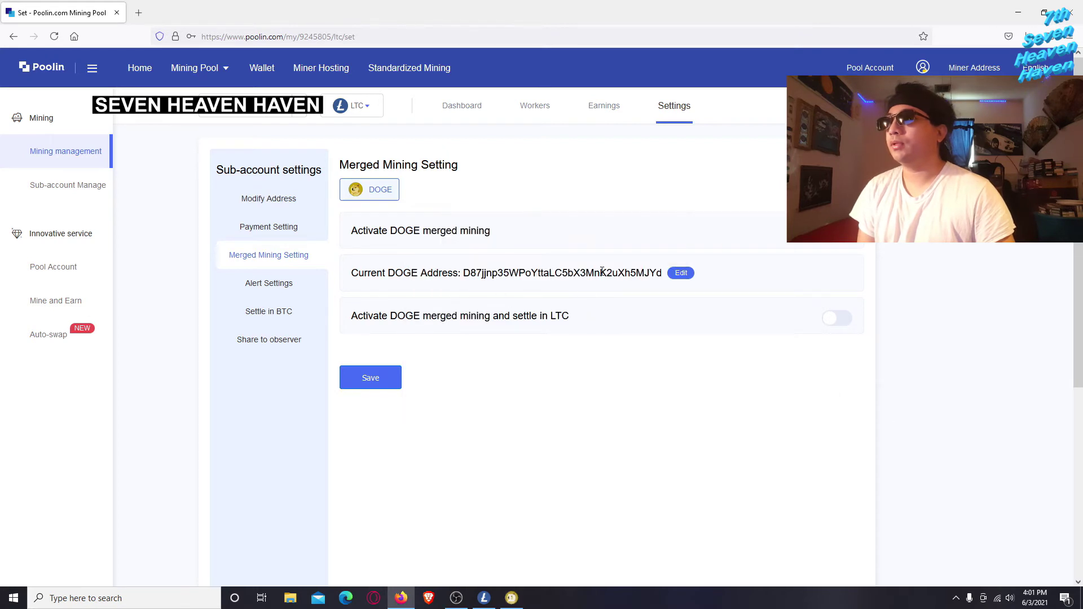
pyautogui.moveTo(471, 273); pyautogui.dragTo(666, 278)
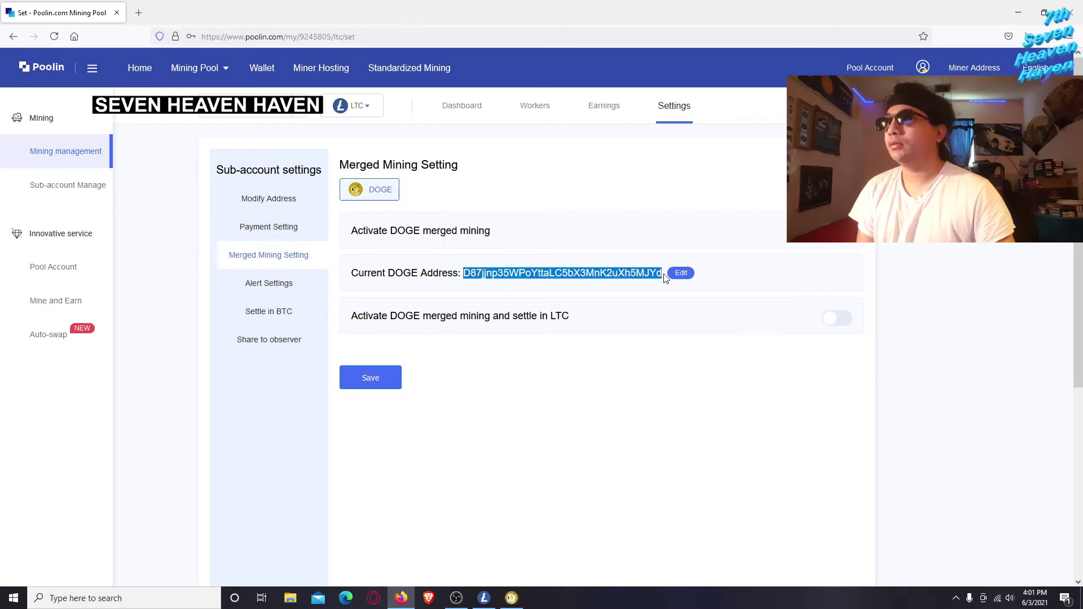
pyautogui.click(920, 363)
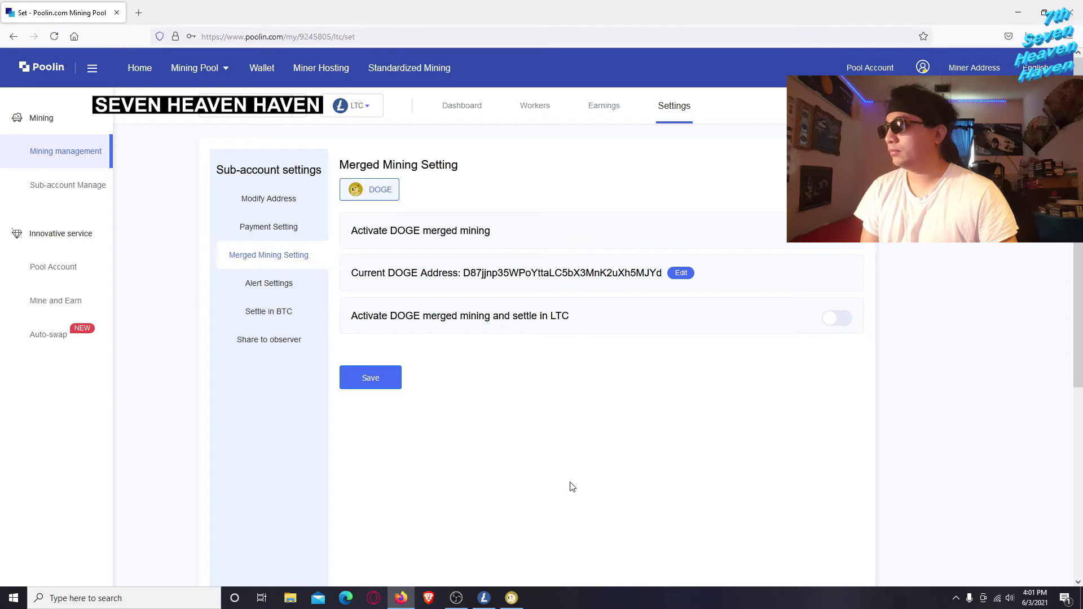
# - Switch to the Dogecoin Core wallet, dismiss the synchronization notice and show the form for receiving payments
pyautogui.click(511, 597)
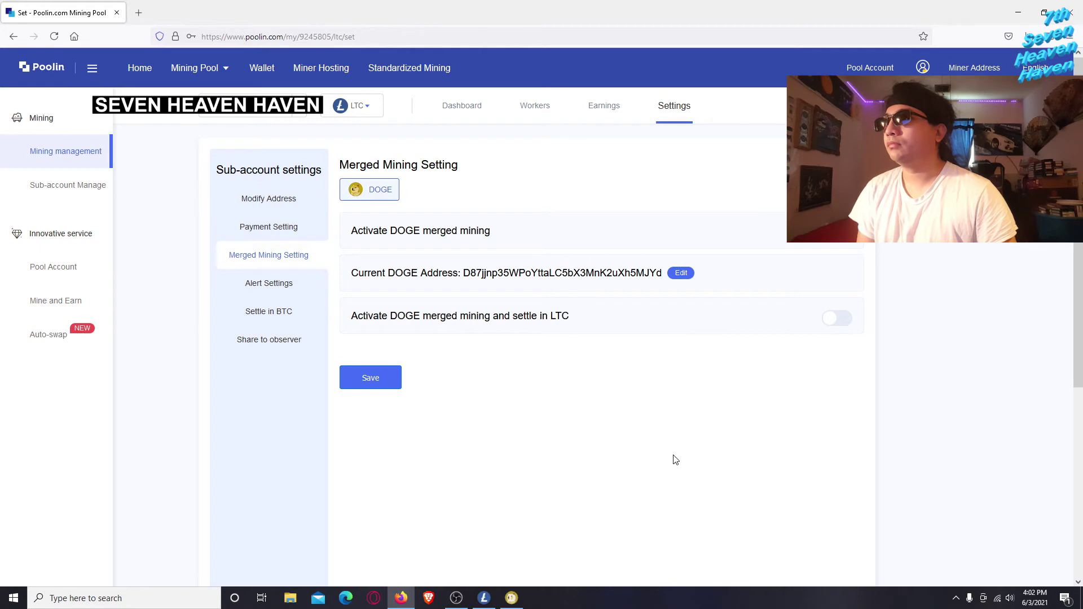
pyautogui.moveTo(512, 597)
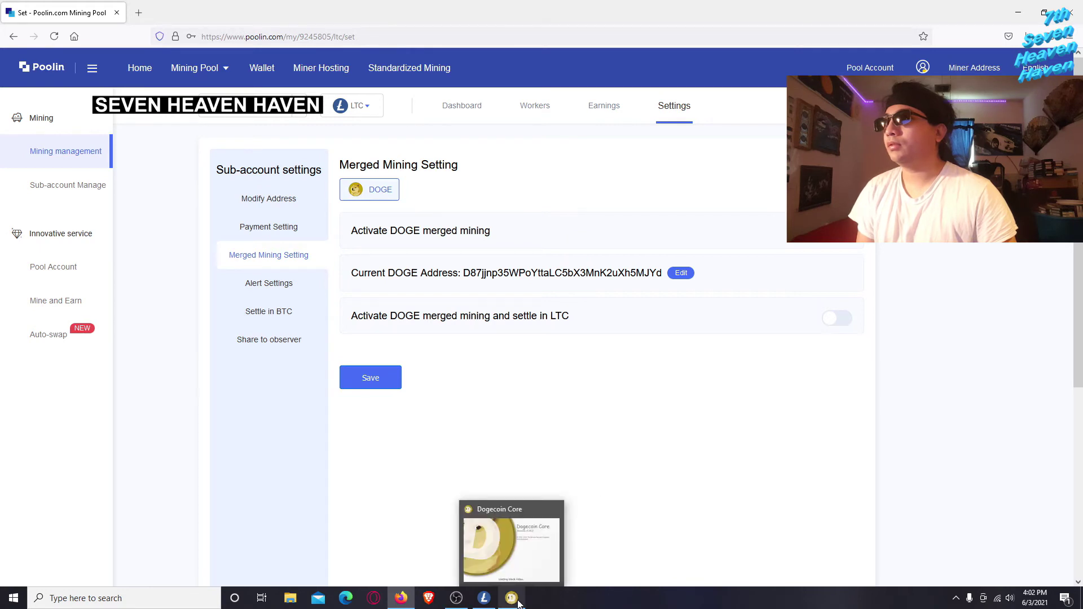
pyautogui.click(535, 555)
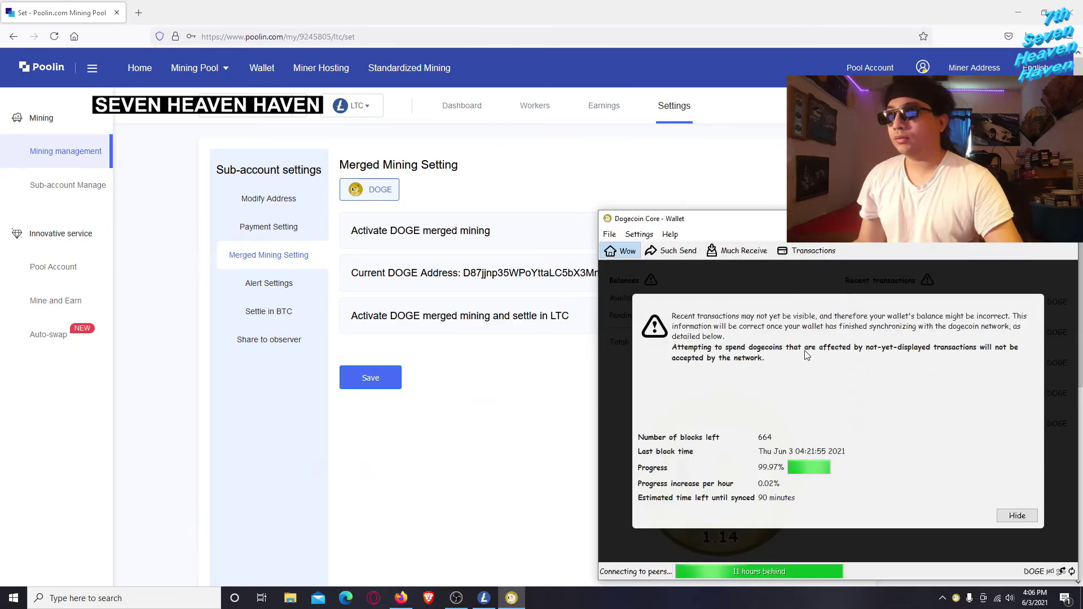
pyautogui.click(723, 570)
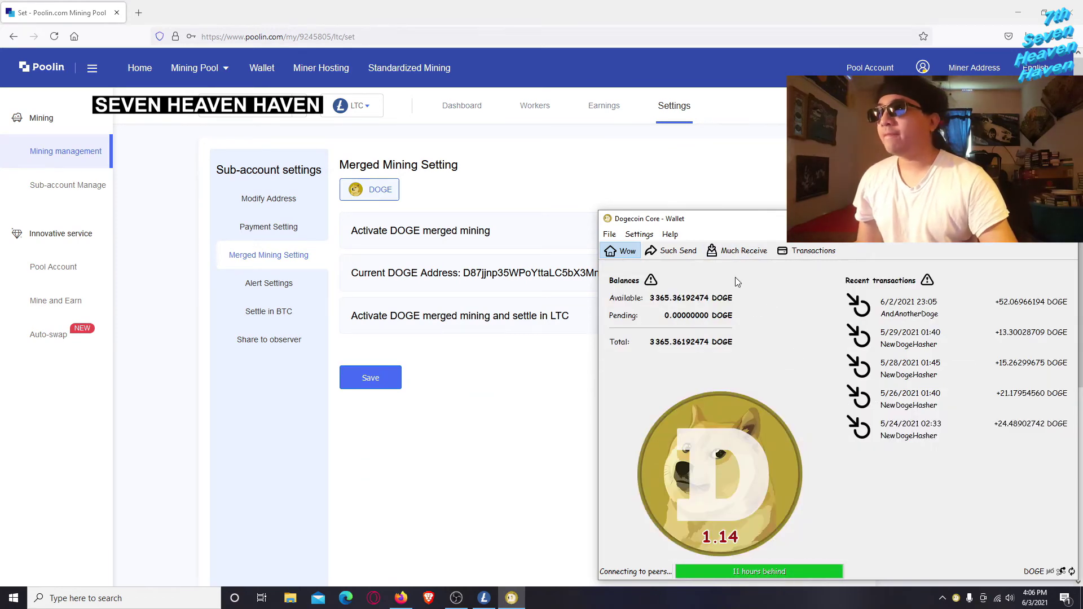
pyautogui.click(738, 250)
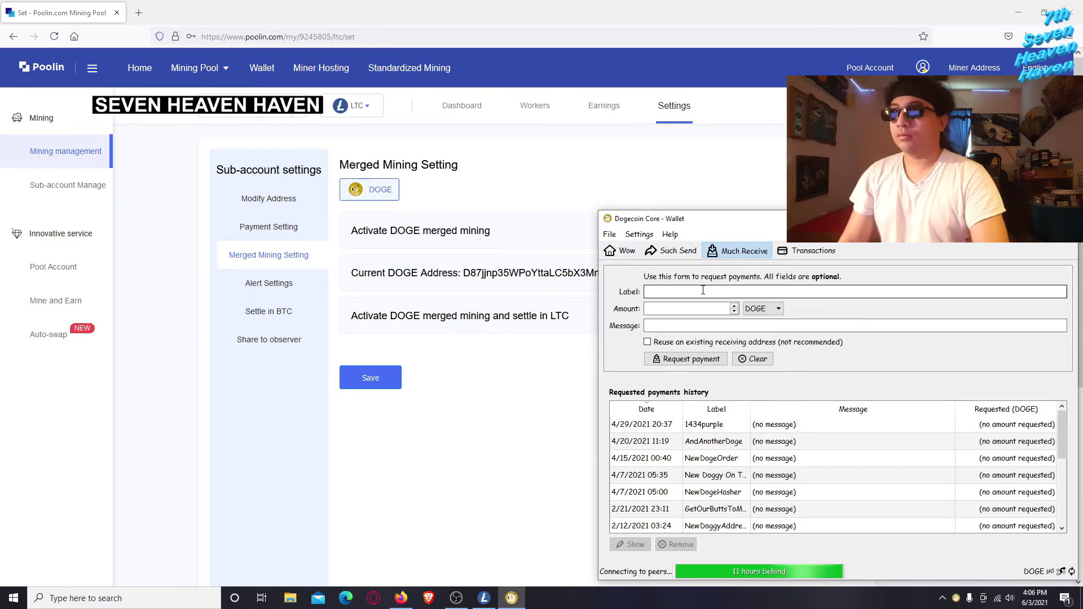
# - Try labelling a new payment request "doge mining 2021" and clear the label again
pyautogui.click(729, 428)
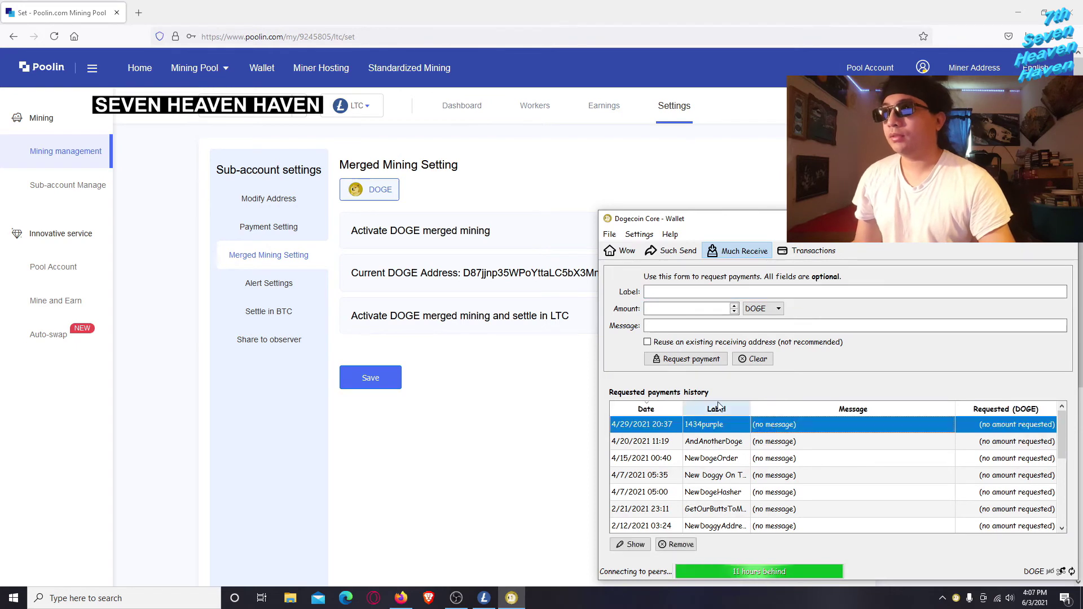
pyautogui.click(701, 293)
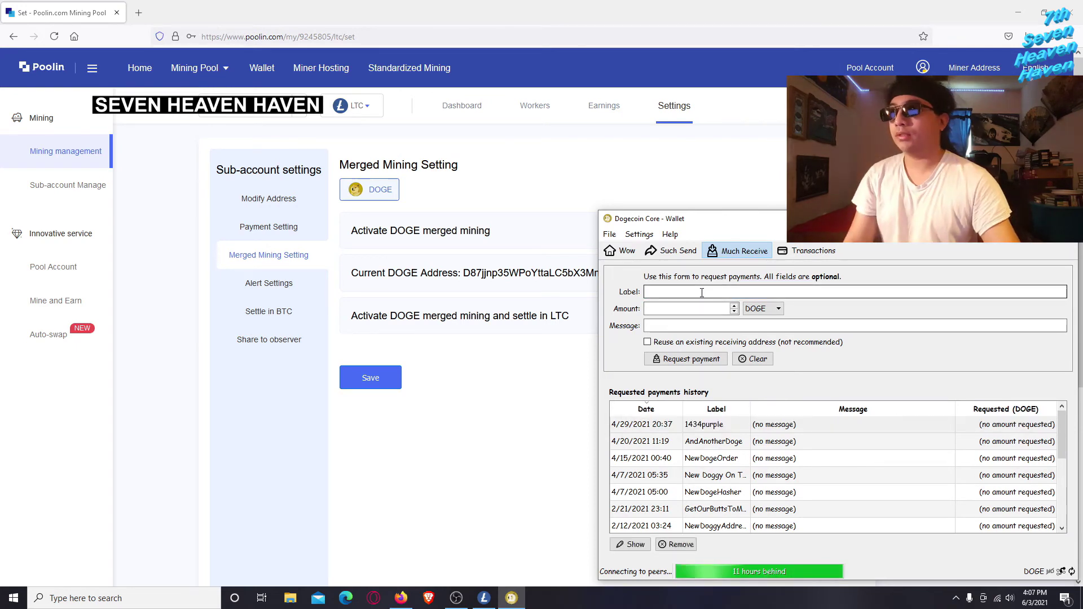
pyautogui.write('doge mining ')
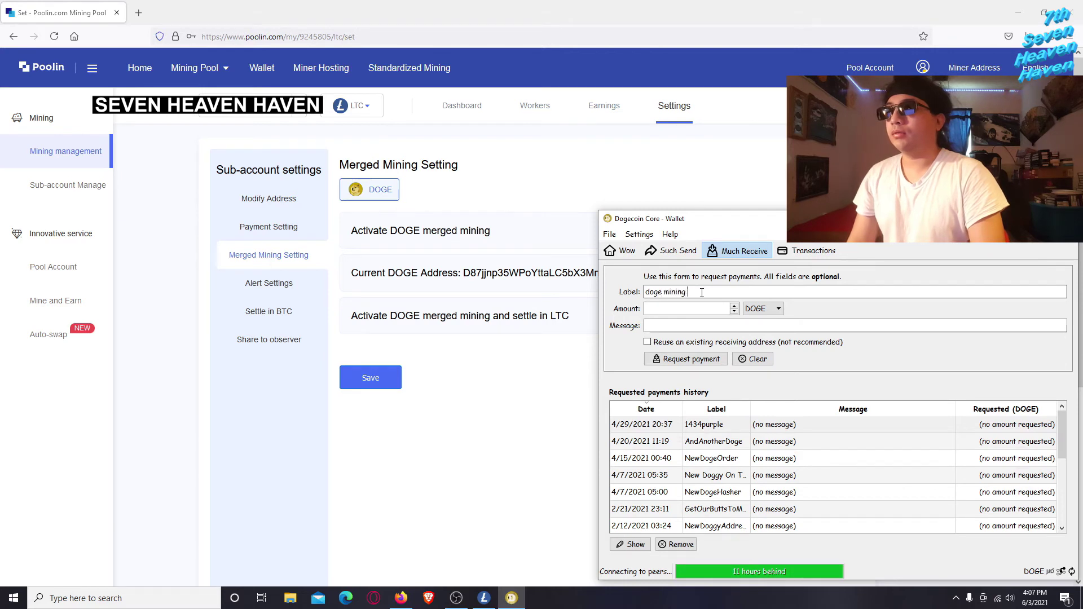
pyautogui.write('2021')
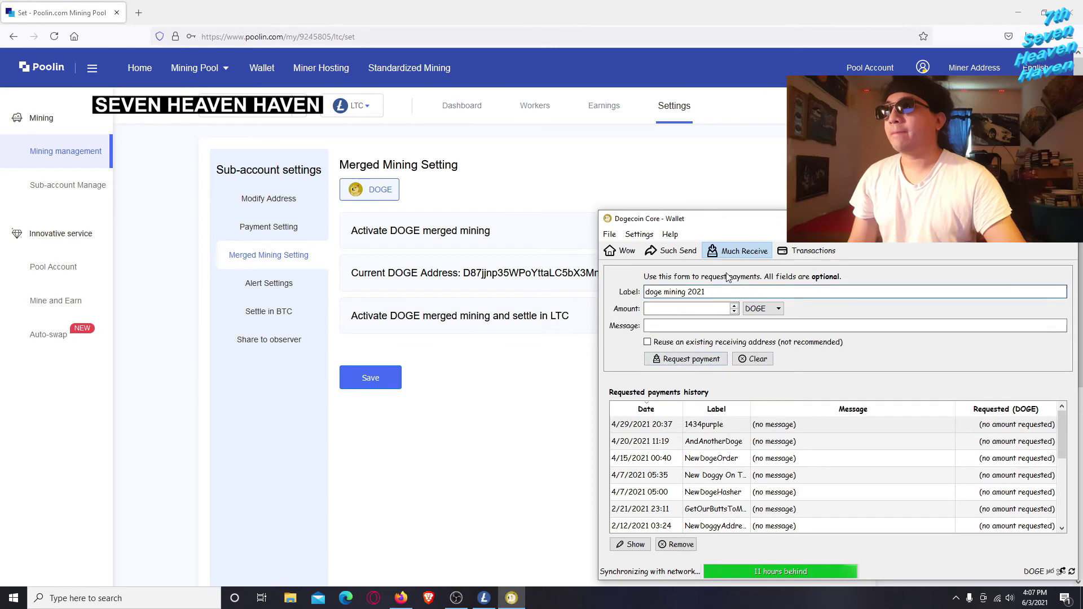
pyautogui.hotkey('ctrl', 'a')
pyautogui.press('BackSpace')
# - Show the existing 1434purple payment request and copy its DOGE receiving address
pyautogui.doubleClick(778, 428)
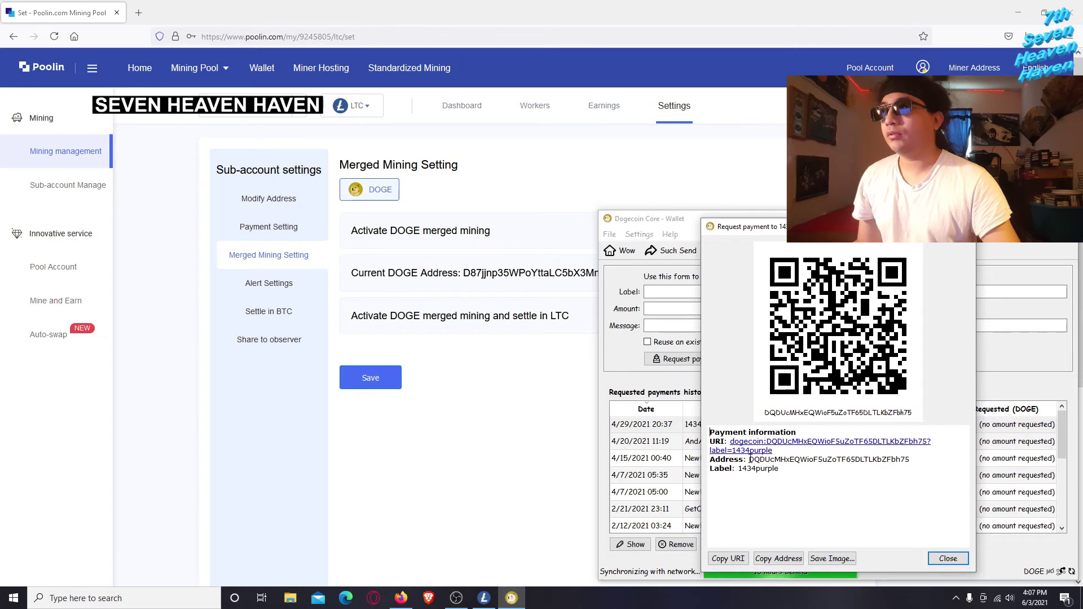
pyautogui.moveTo(749, 459); pyautogui.dragTo(914, 462)
pyautogui.click(742, 522)
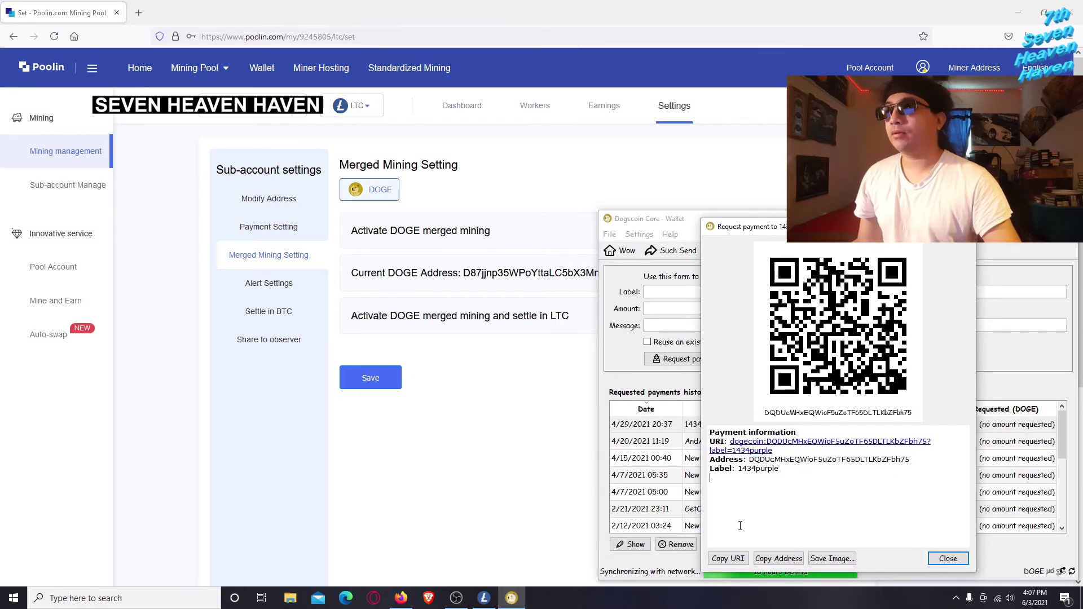
pyautogui.click(780, 563)
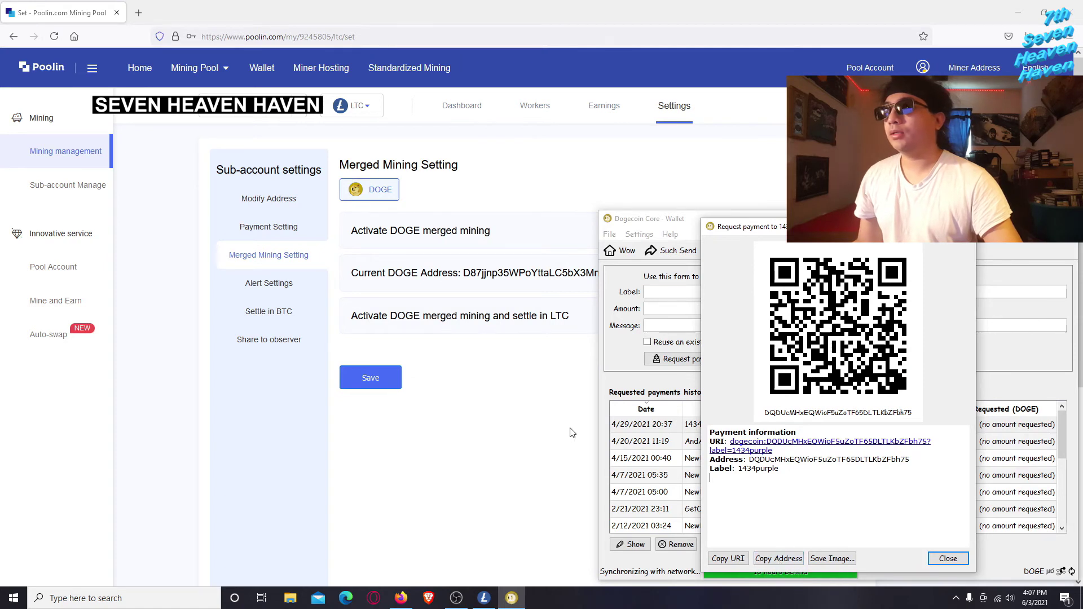
# - Switch to Poolin in Firefox, view the new DOGE withdrawal address options, close the form unchanged and save the merged mining settings
pyautogui.click(537, 288)
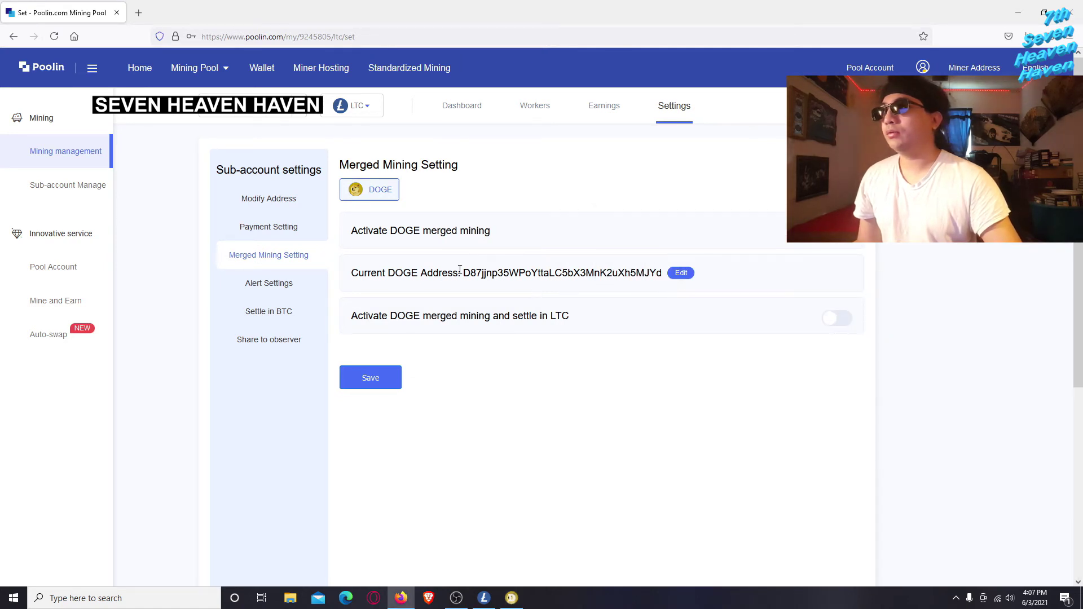
pyautogui.click(681, 274)
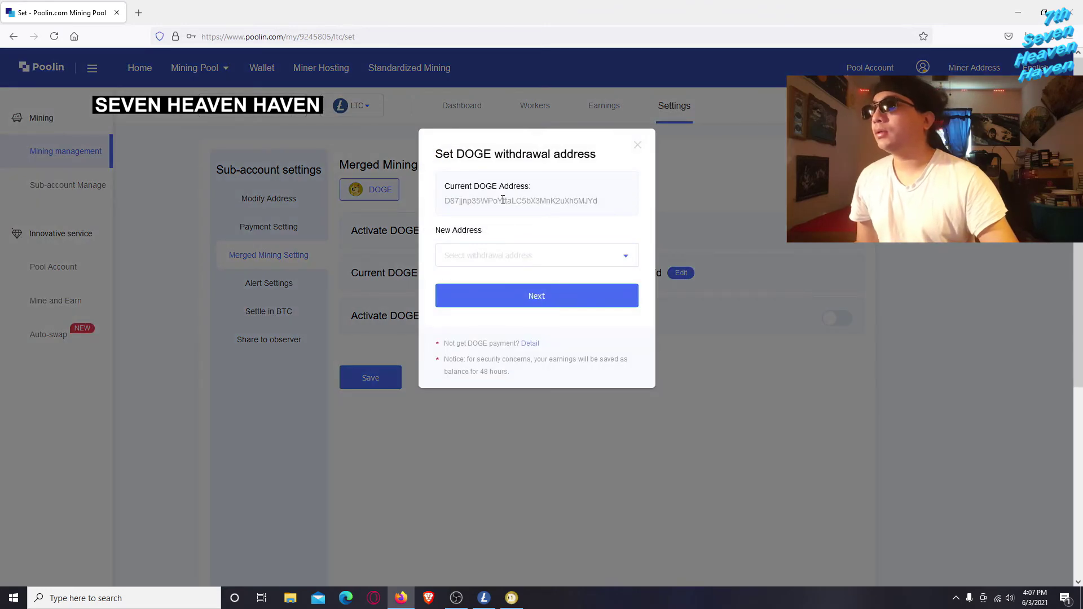
pyautogui.rightClick(503, 200)
pyautogui.click(466, 200)
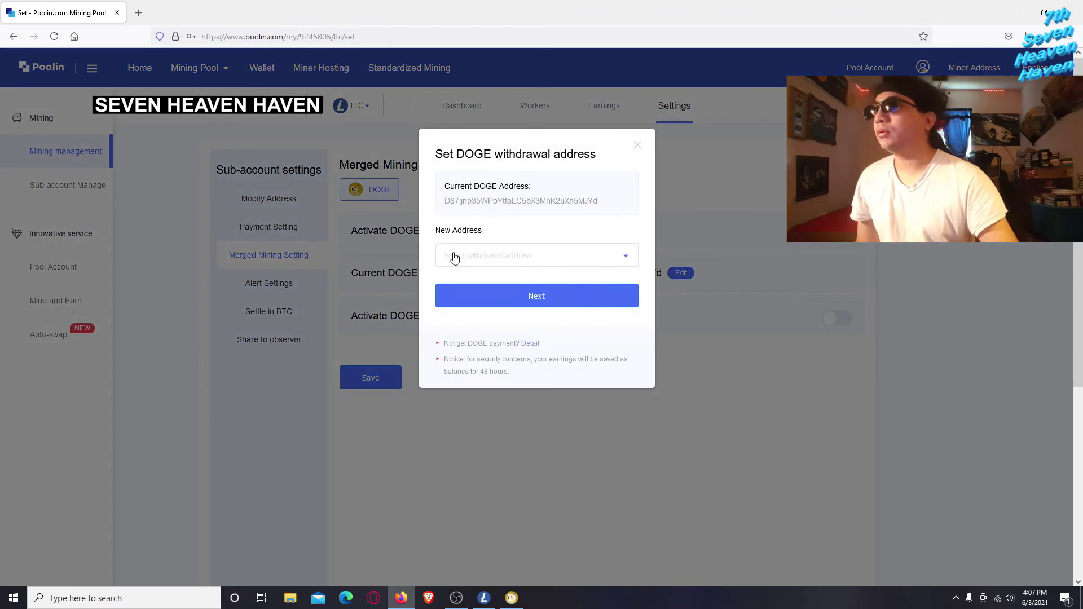
pyautogui.click(517, 255)
pyautogui.click(519, 258)
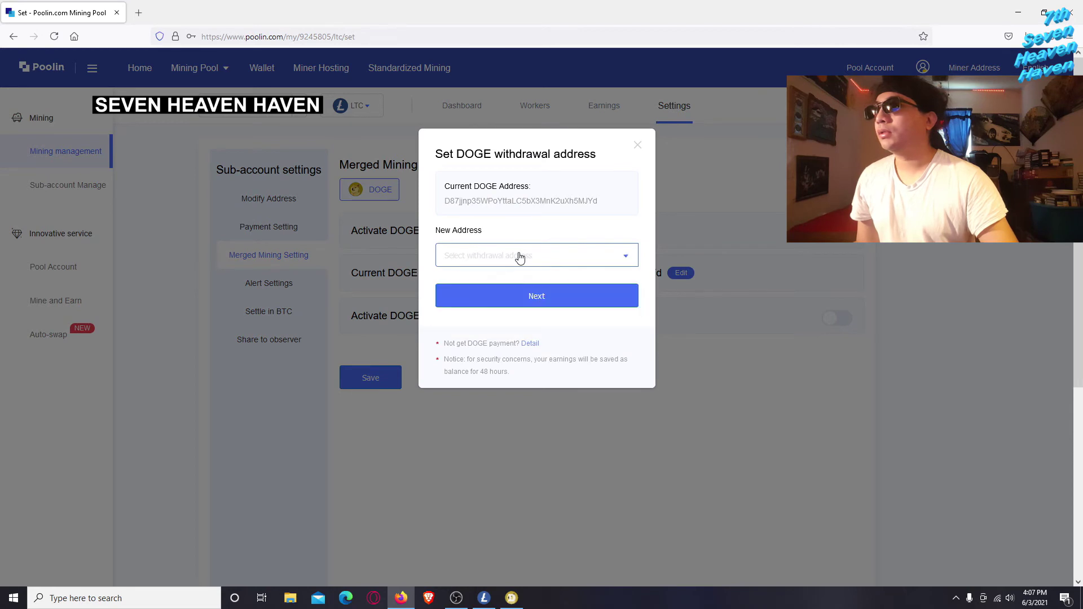
pyautogui.click(622, 257)
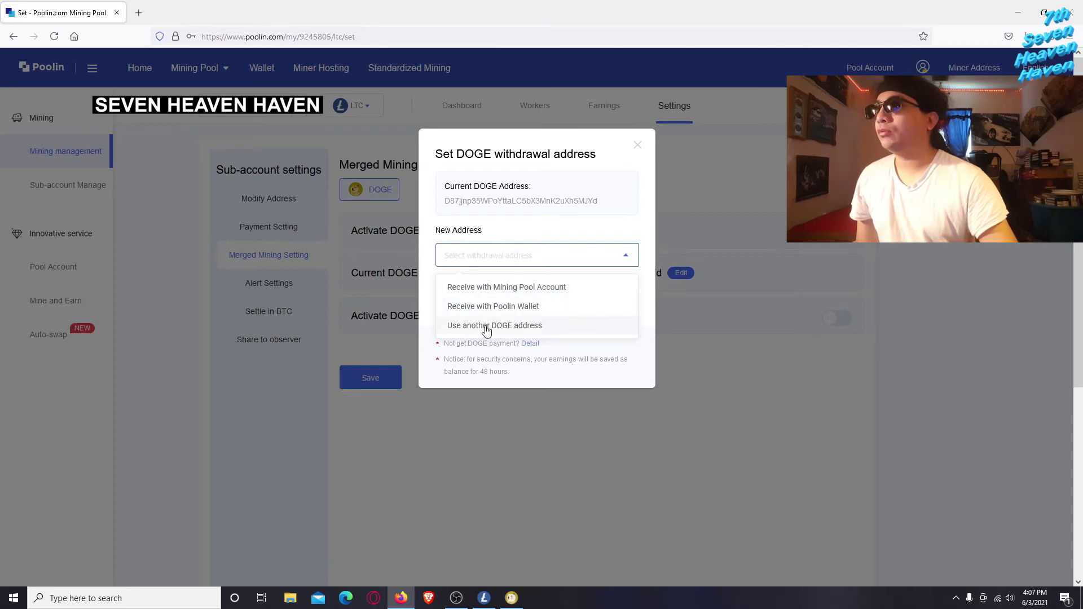
pyautogui.click(640, 147)
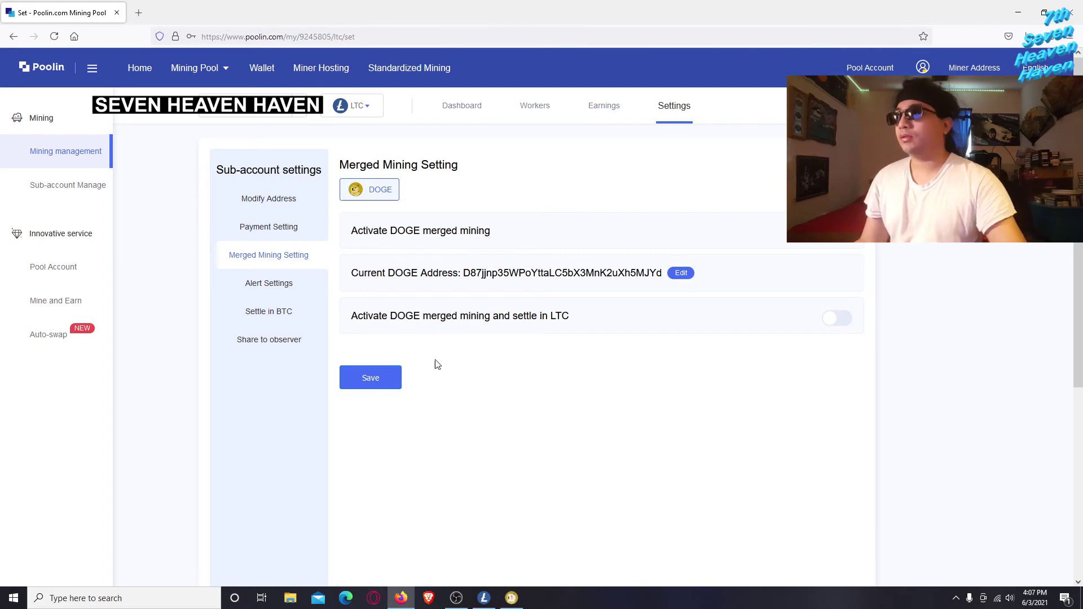
pyautogui.click(379, 378)
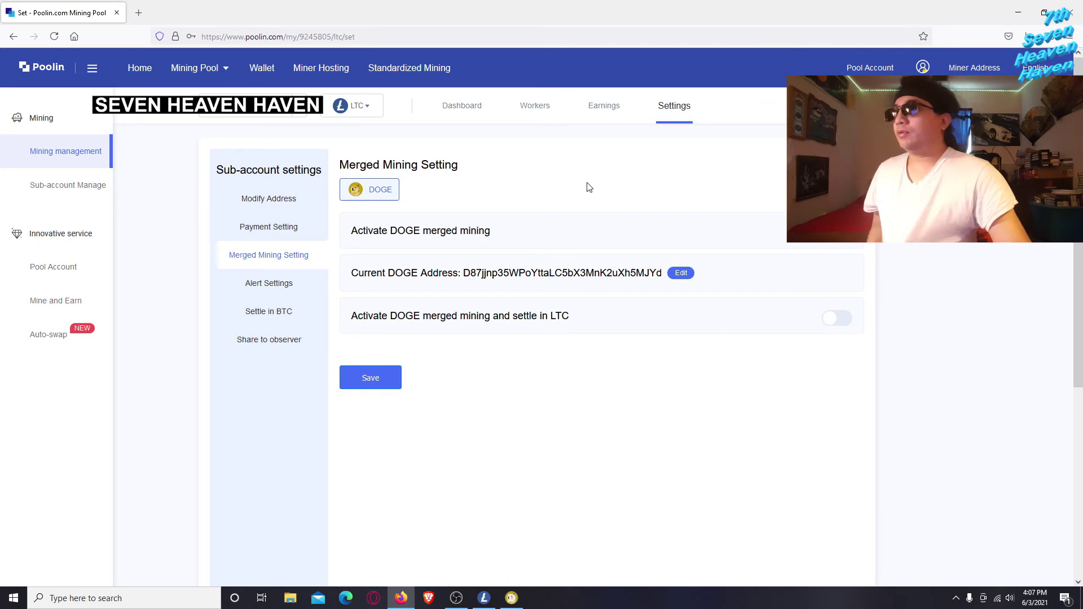
# - Review the sub-account's LTC earnings and highlight today's mined estimate
pyautogui.click(602, 109)
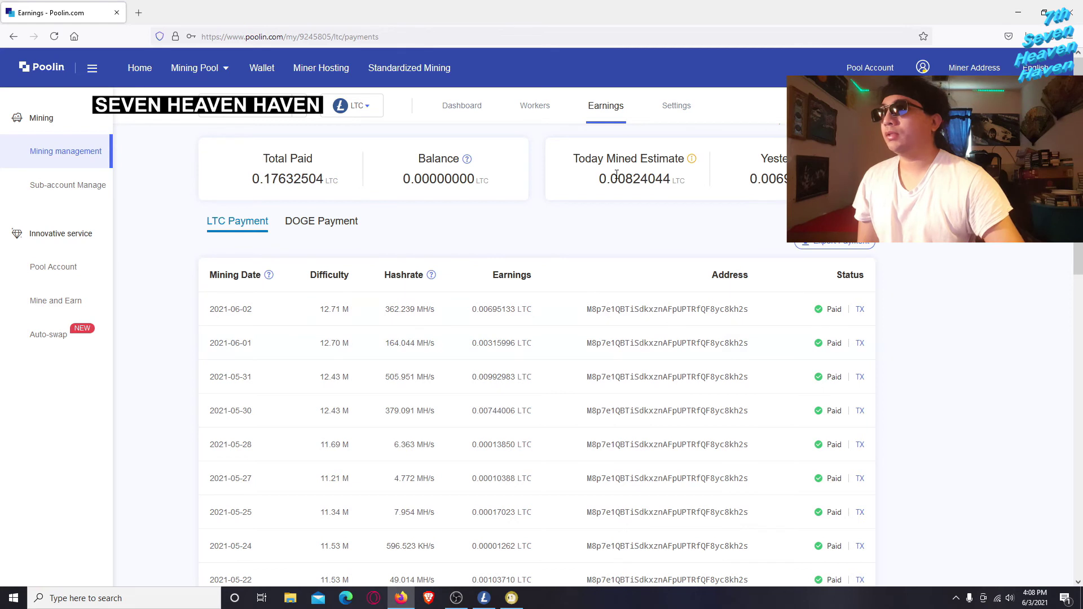
pyautogui.moveTo(611, 179); pyautogui.dragTo(674, 189)
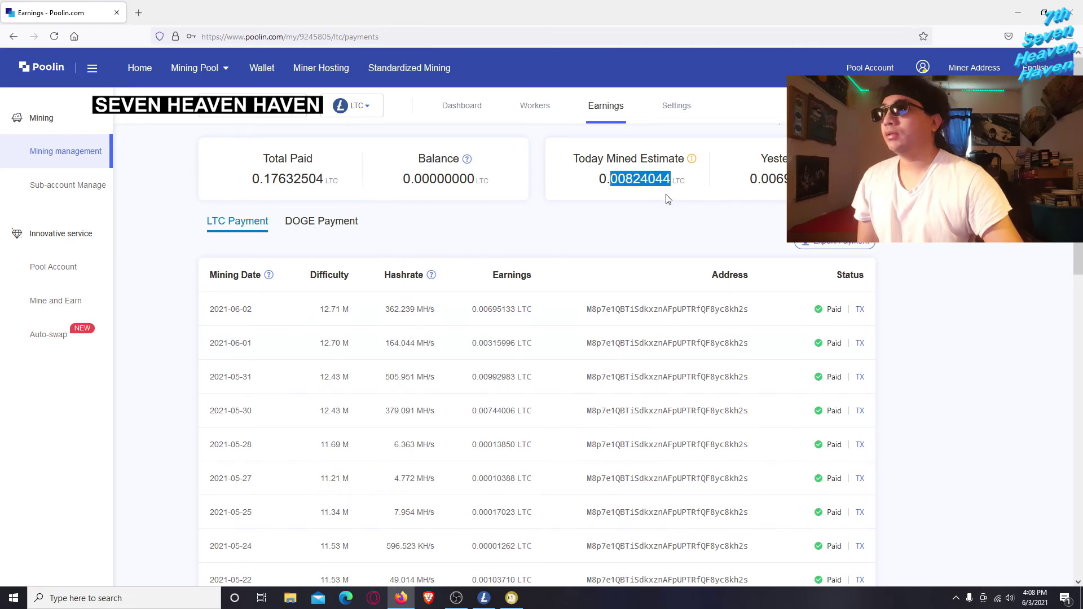
pyautogui.click(665, 198)
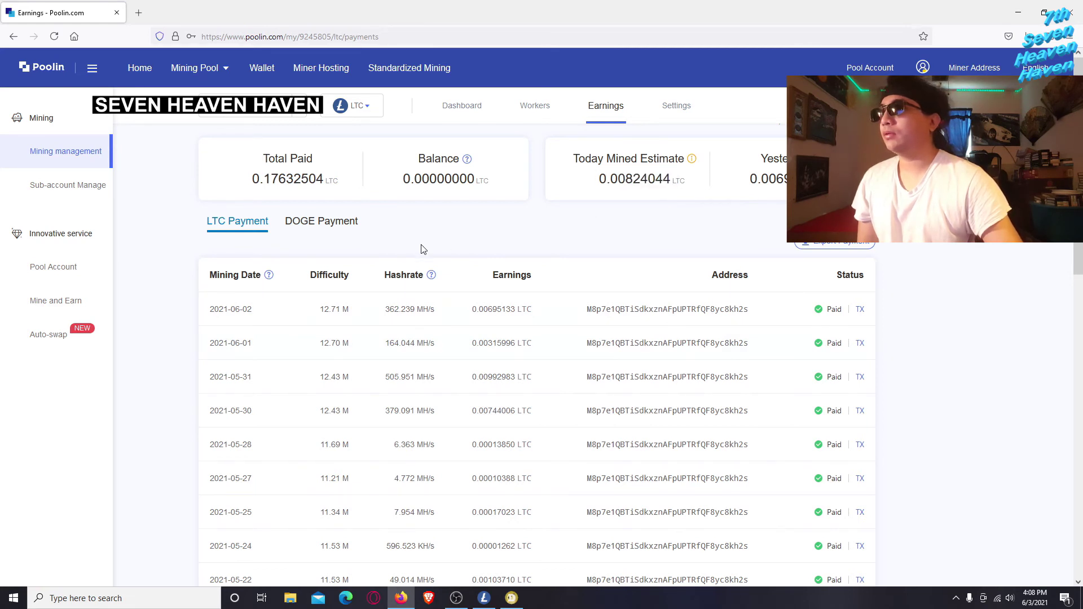
# - Review the DOGE payment history and DOGE balance, and return to the LTC payment history
pyautogui.click(315, 226)
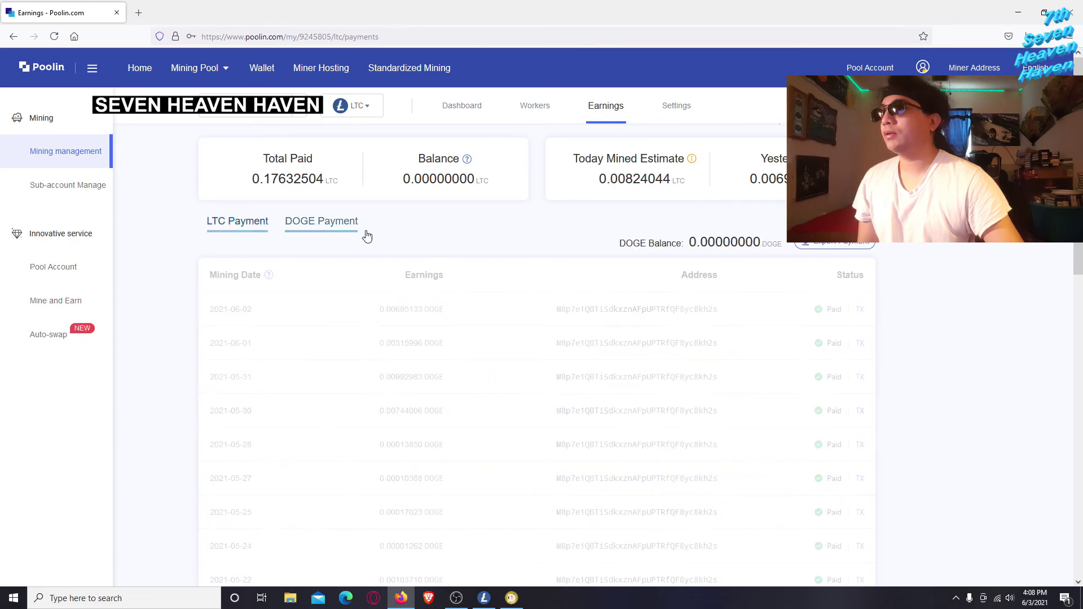
pyautogui.moveTo(704, 242); pyautogui.dragTo(761, 243)
pyautogui.click(704, 246)
pyautogui.click(703, 239)
pyautogui.click(960, 245)
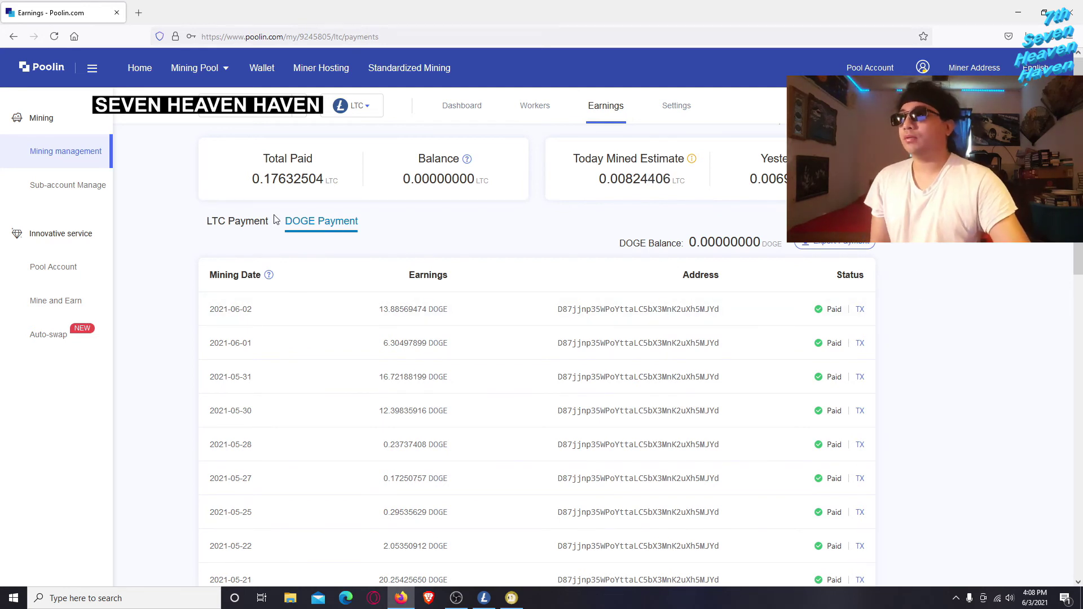
pyautogui.click(242, 223)
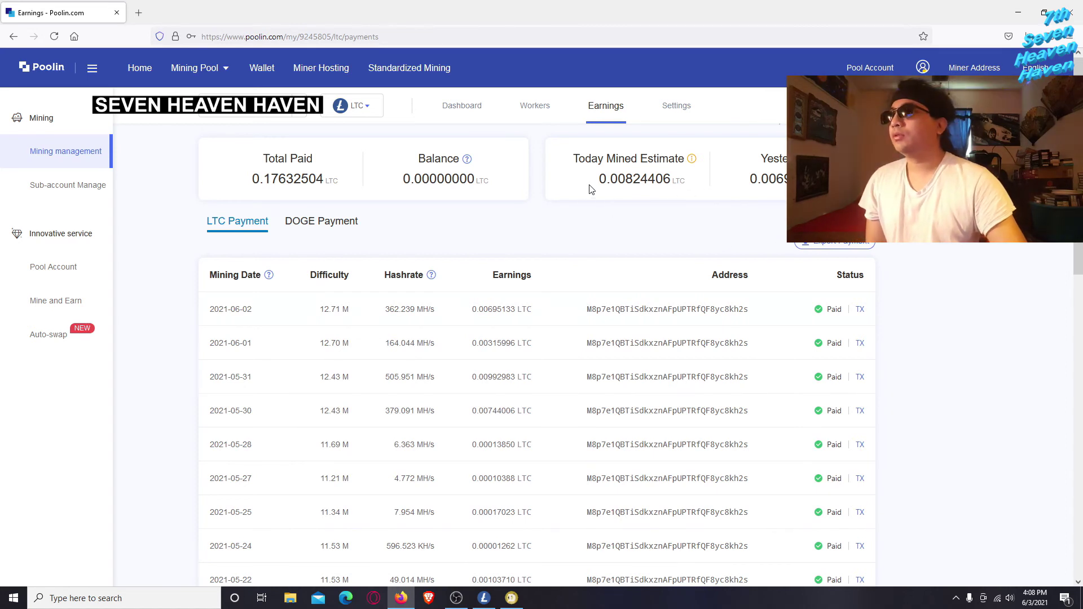
# - Highlight the sub-account's LTC balance and total paid figures in the earnings summary
pyautogui.moveTo(416, 179); pyautogui.dragTo(428, 180)
pyautogui.click(423, 181)
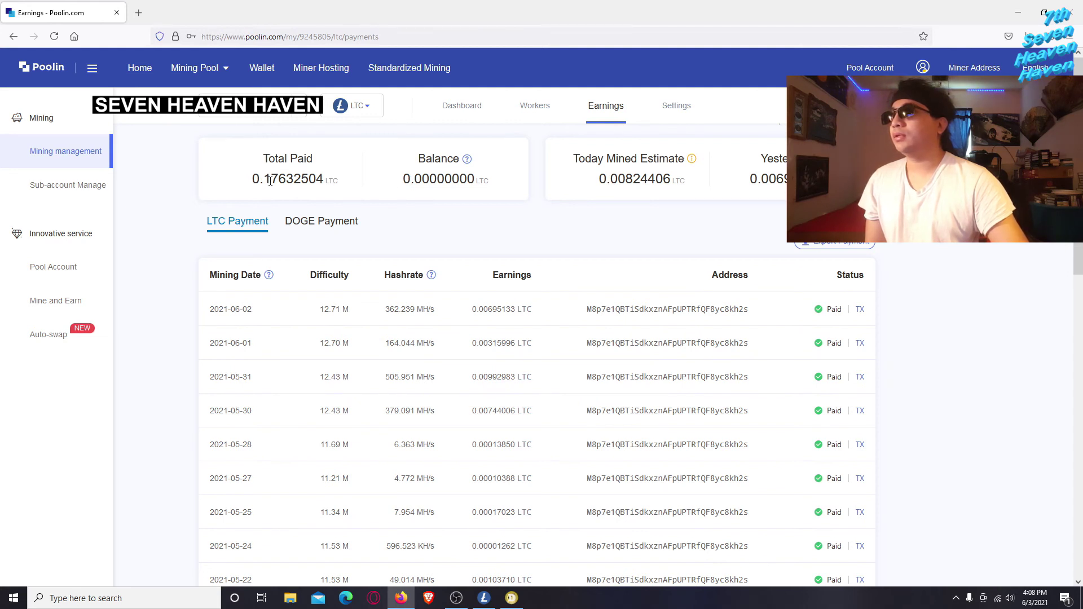
pyautogui.moveTo(280, 179); pyautogui.dragTo(325, 180)
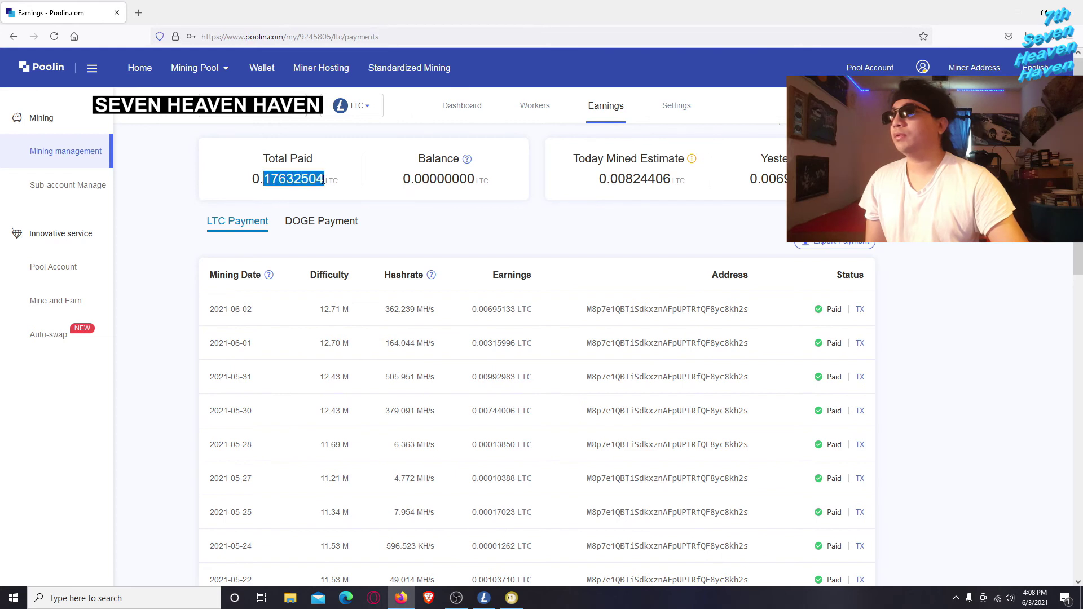
pyautogui.click(855, 256)
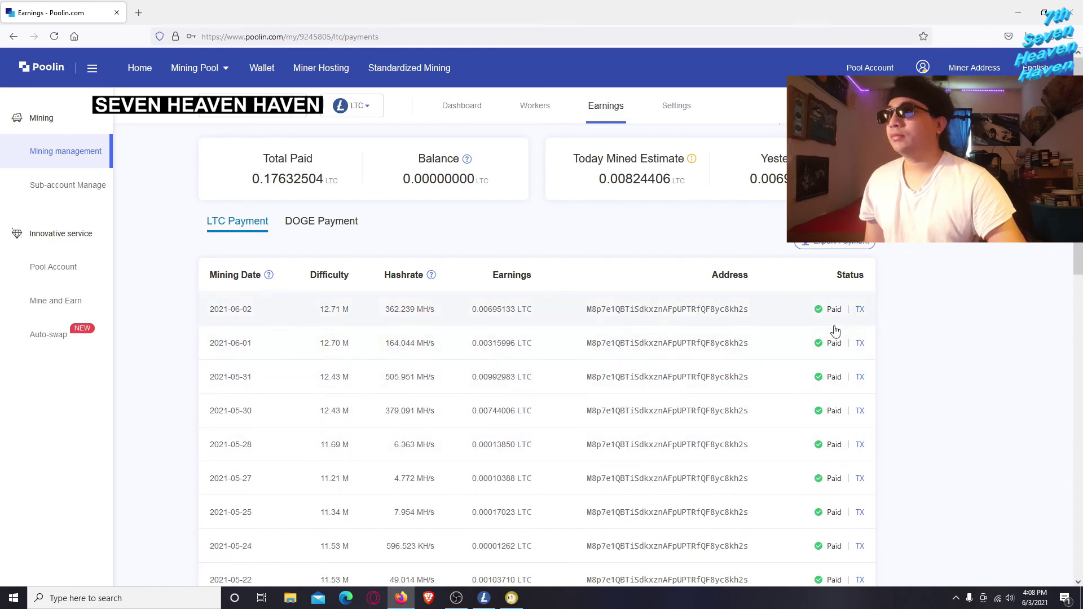
# - Open the blockchain transaction for the 2021-06-02 LTC payout and examine its received time and fees
pyautogui.moveTo(840, 316)
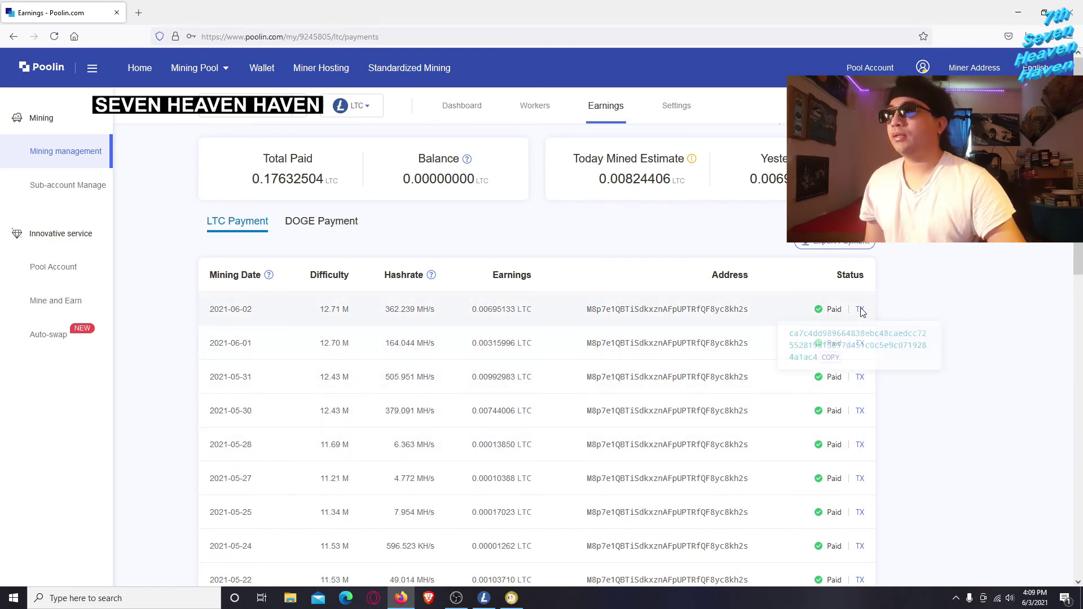
pyautogui.click(854, 337)
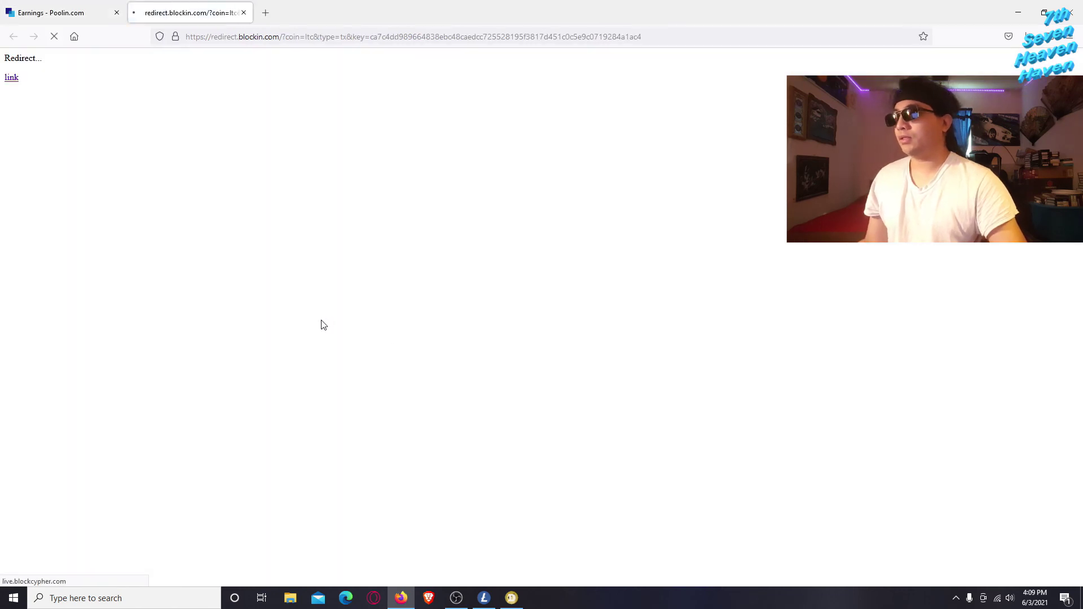
pyautogui.scroll(-2, 459, 369)
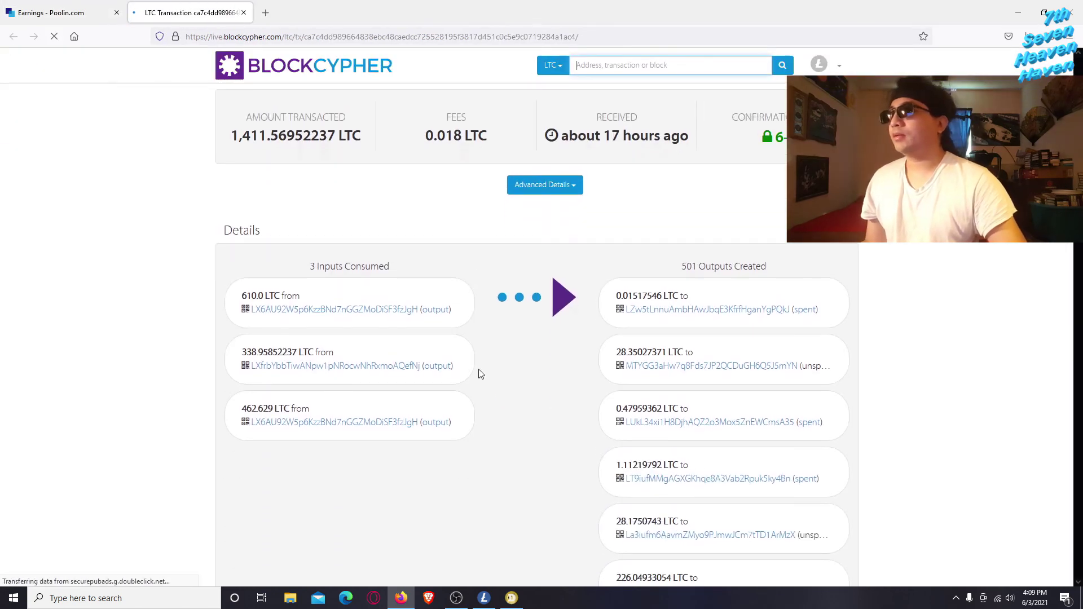
pyautogui.scroll(1, 360, 288)
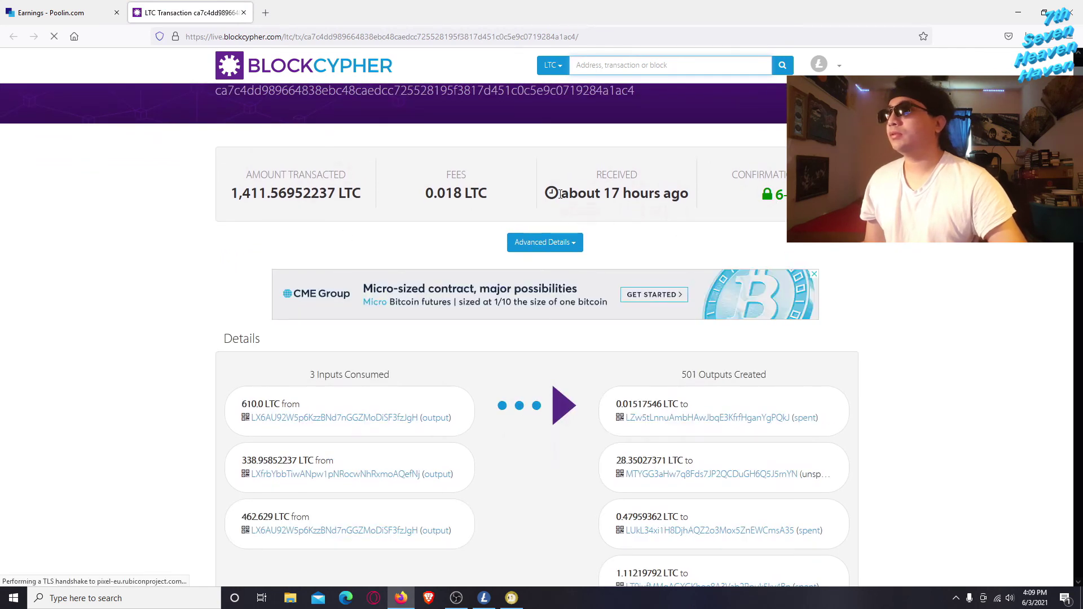
pyautogui.moveTo(569, 193); pyautogui.dragTo(620, 194)
pyautogui.click(614, 195)
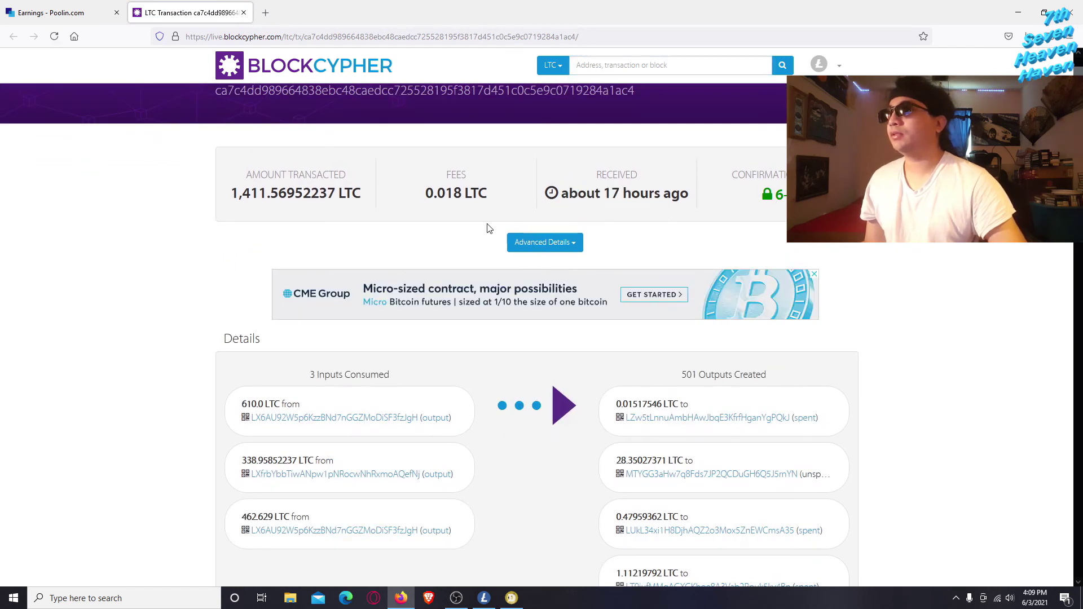
pyautogui.moveTo(437, 195); pyautogui.dragTo(445, 194)
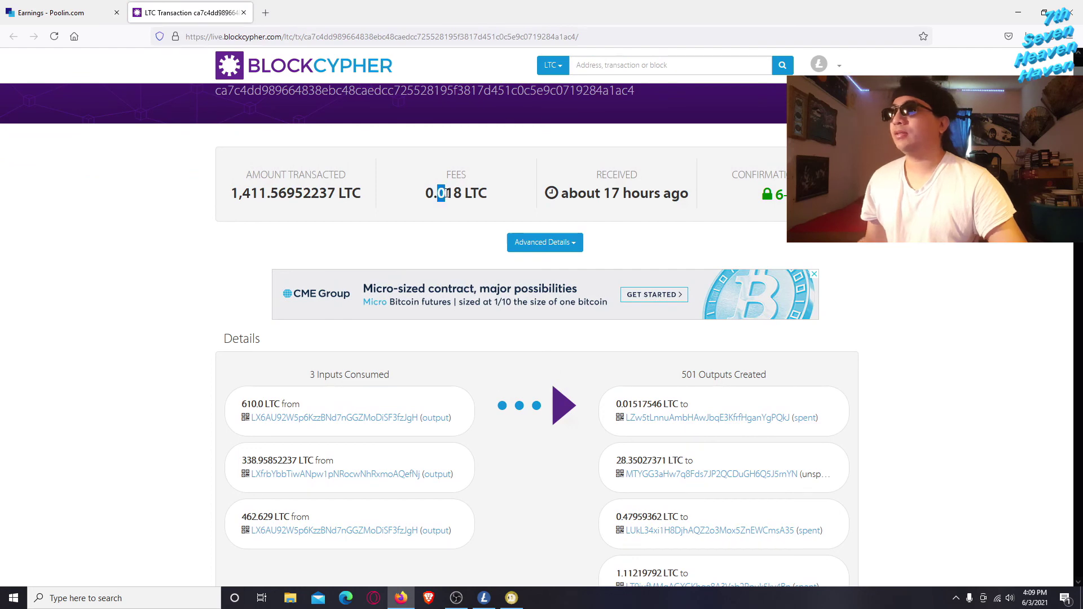
pyautogui.click(434, 190)
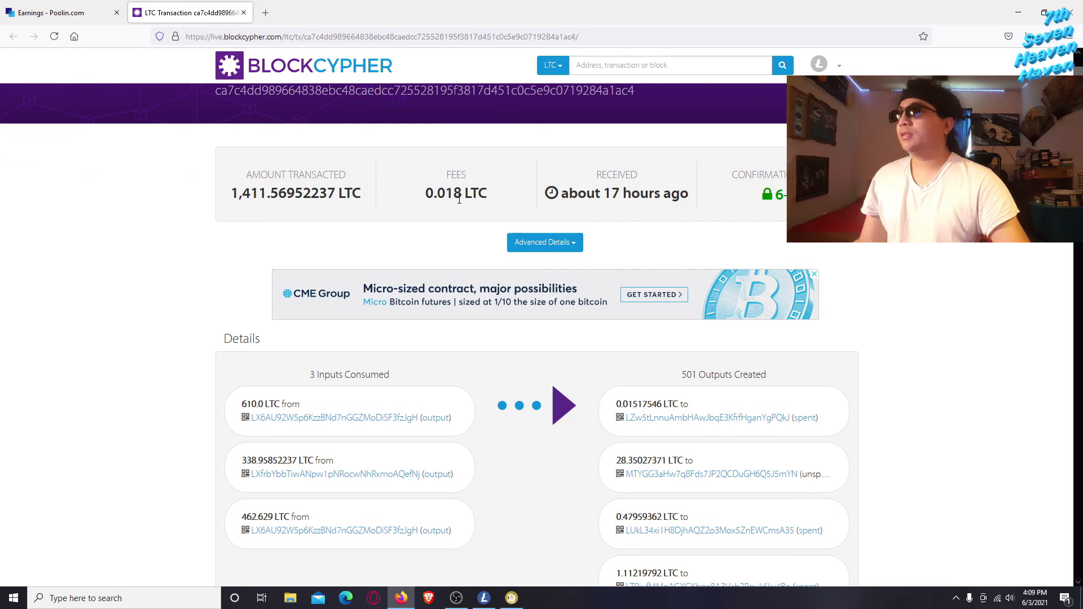
# - Review the transaction's amount, inputs and outputs, and close the BlockCypher page to return to the LTC payment history
pyautogui.scroll(1, 322, 230)
pyautogui.scroll(-1, 304, 220)
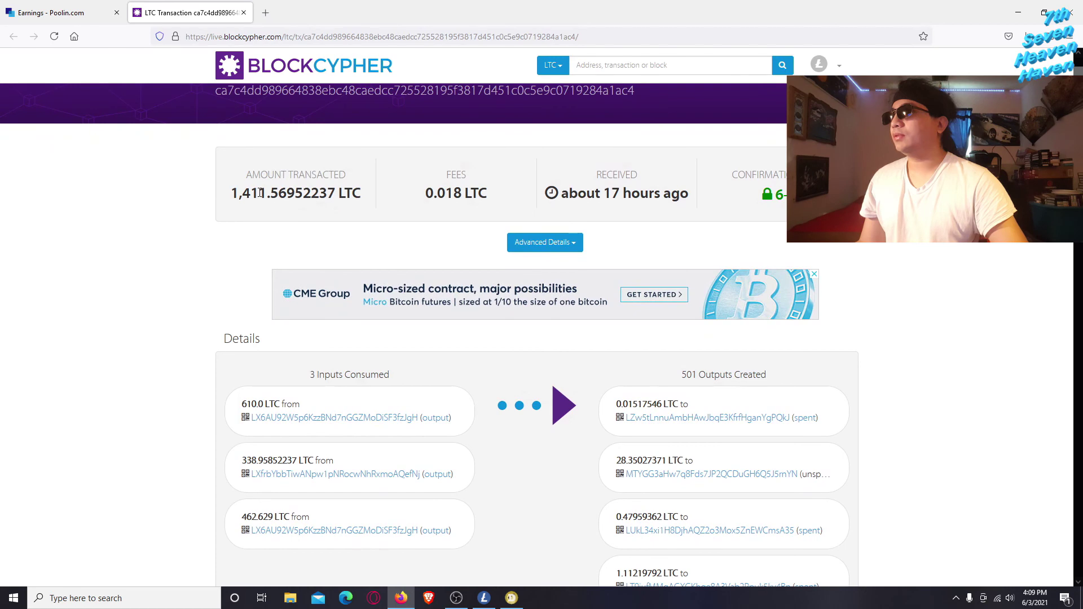
pyautogui.scroll(-2, 307, 282)
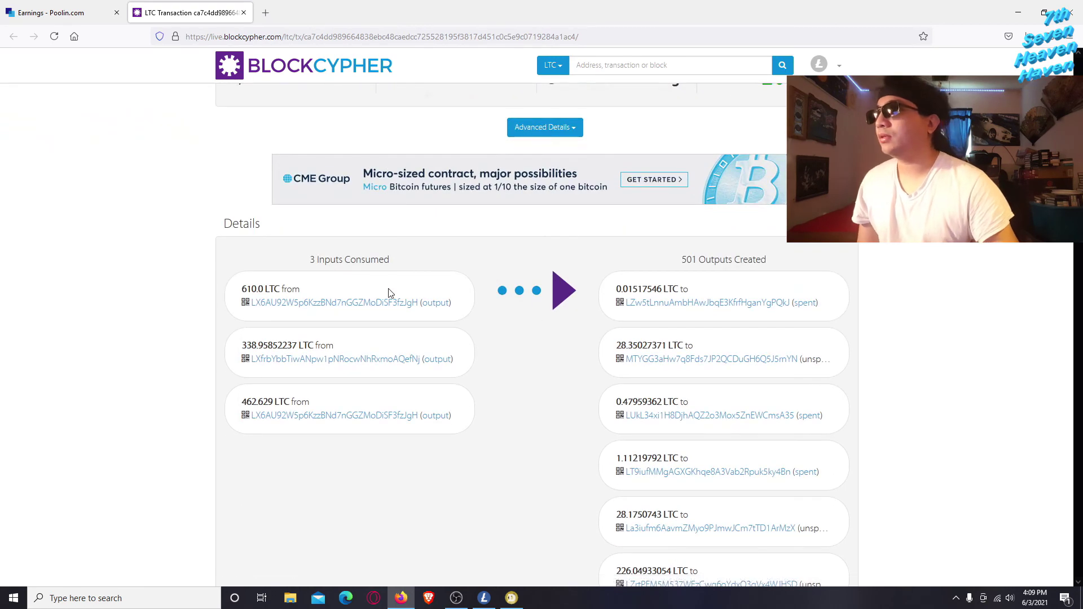
pyautogui.scroll(-4, 378, 320)
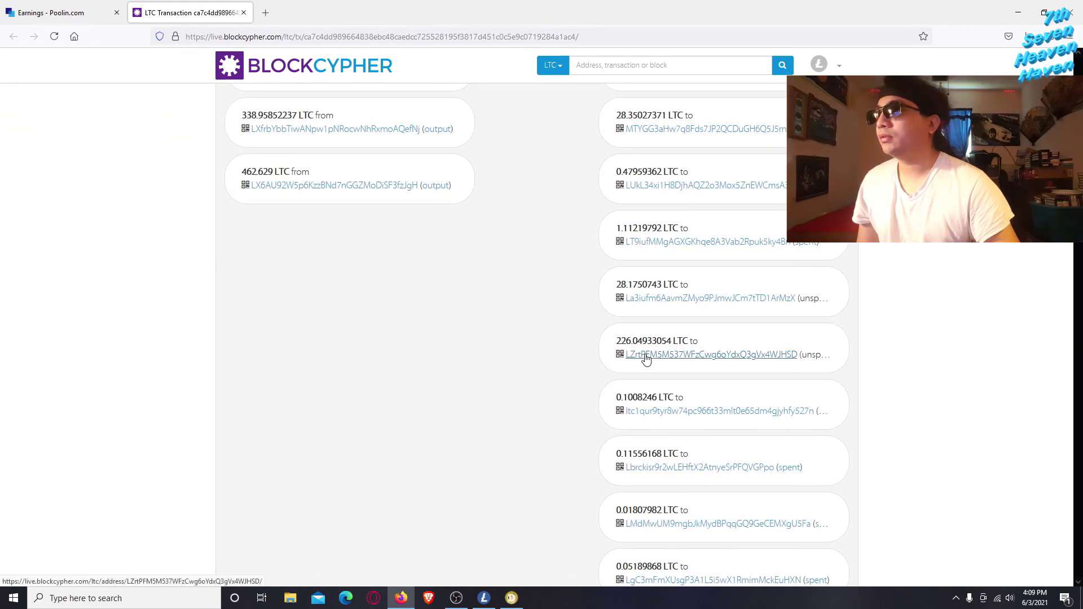
pyautogui.scroll(7, 564, 352)
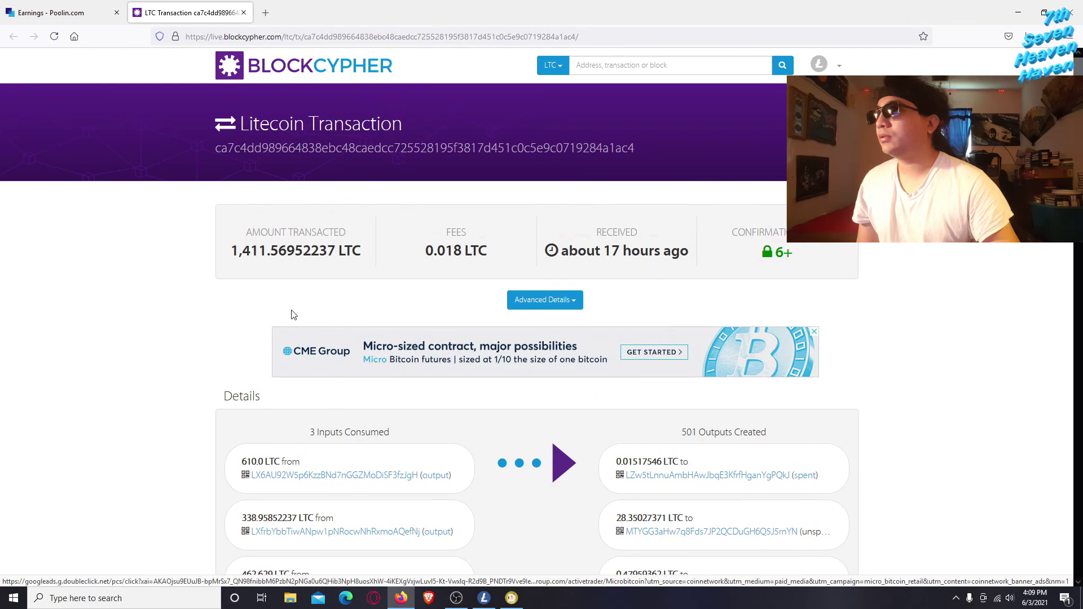
pyautogui.click(243, 12)
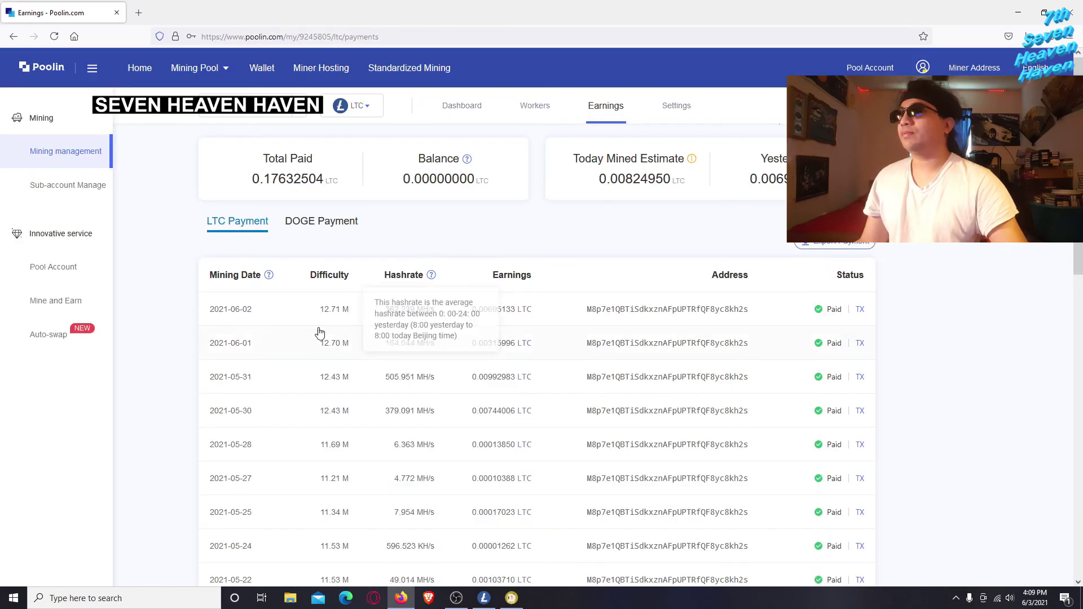